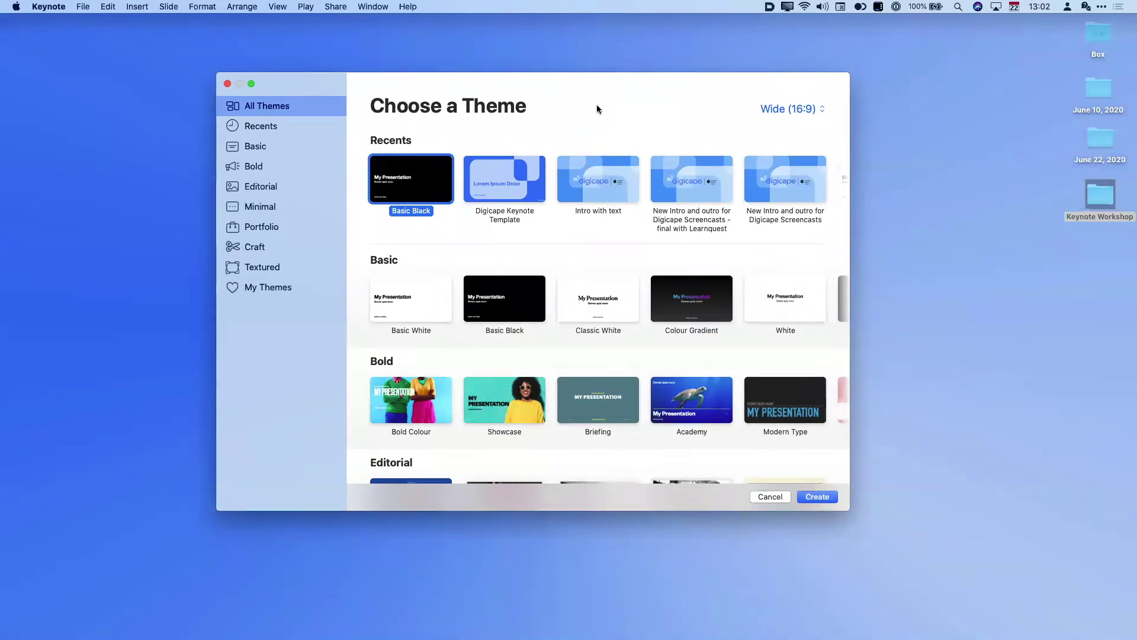
Step: Look through the full theme gallery, from the recent and basic themes to the custom ones
scroll(416, 403, "down", 4)
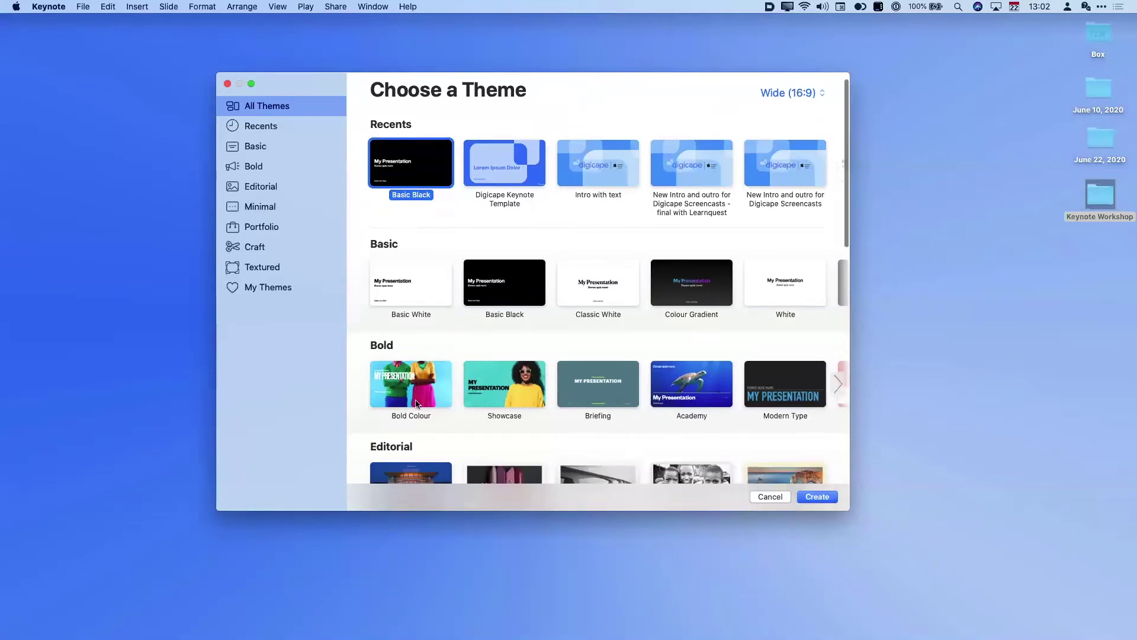
scroll(416, 403, "down", 4)
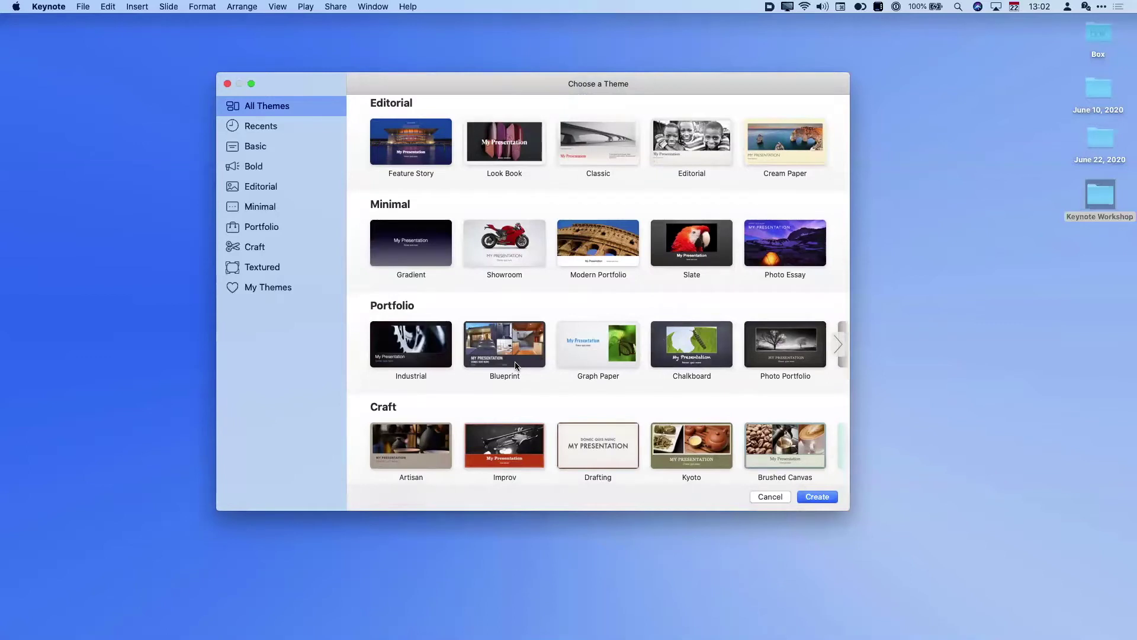
scroll(515, 366, "up", 5)
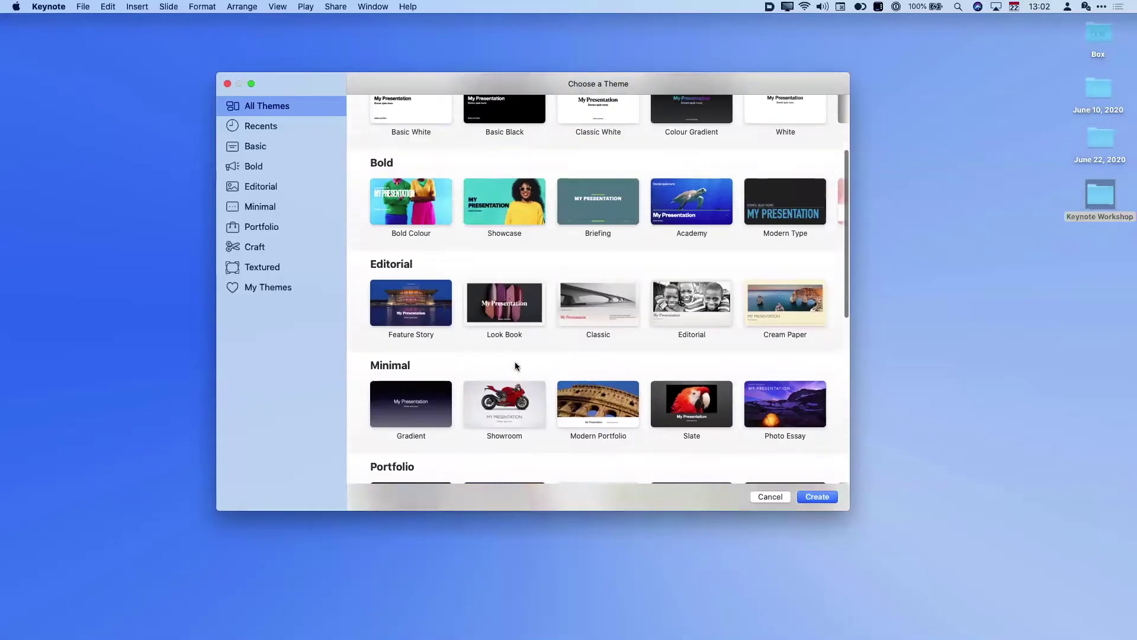
scroll(515, 366, "down", 6)
scroll(516, 365, "down", 4)
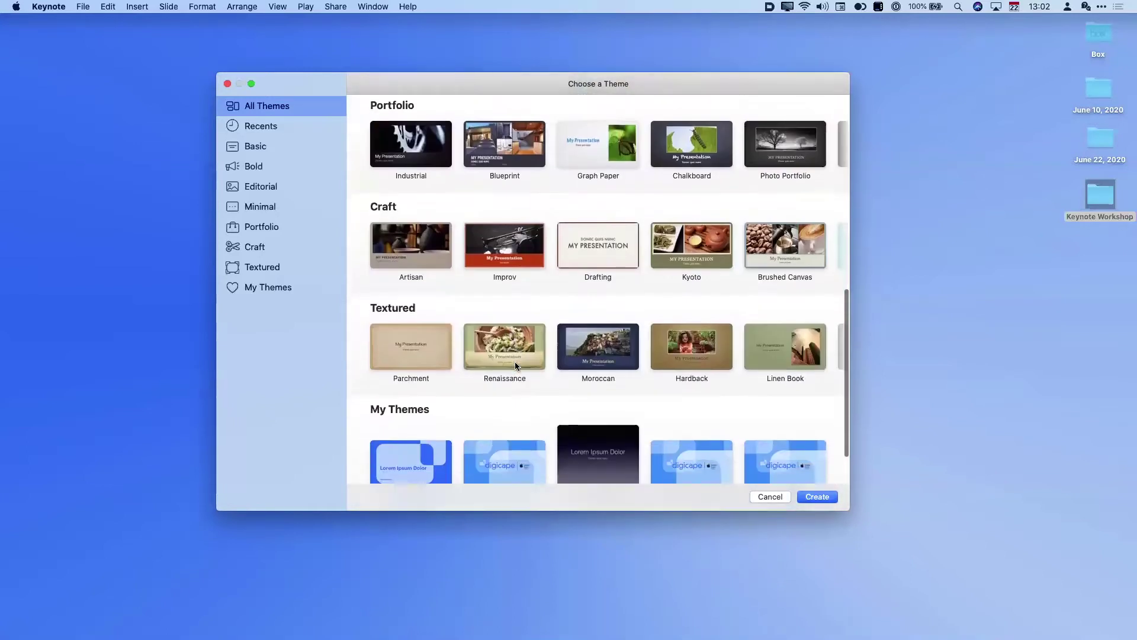
scroll(515, 366, "up", 7)
scroll(515, 366, "up", 4)
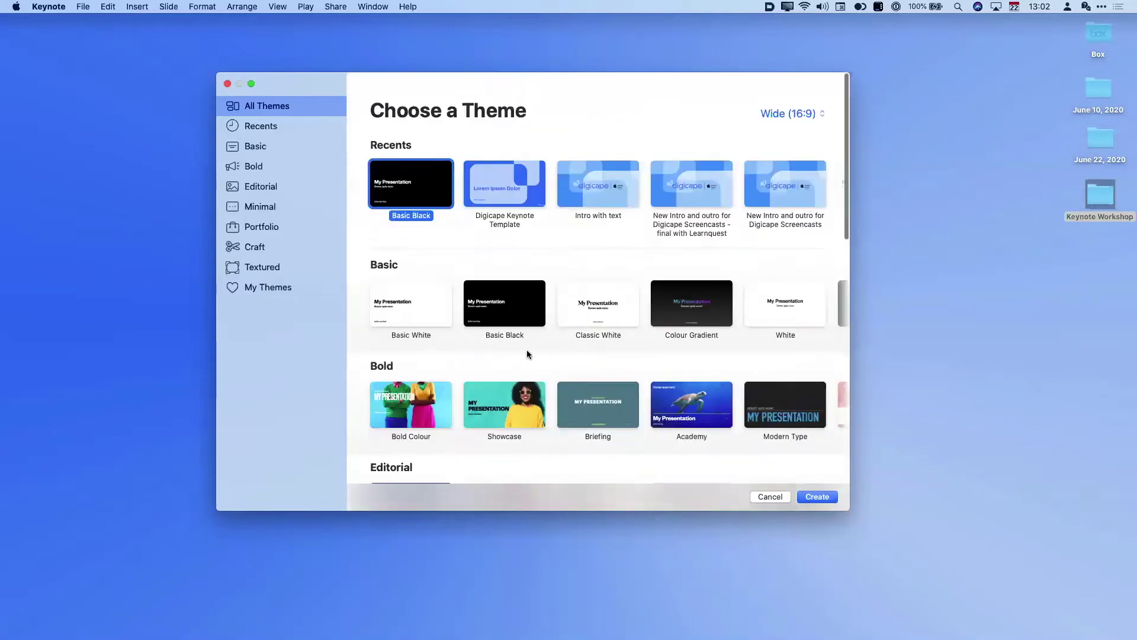
scroll(641, 413, "down", 5)
scroll(641, 413, "up", 3)
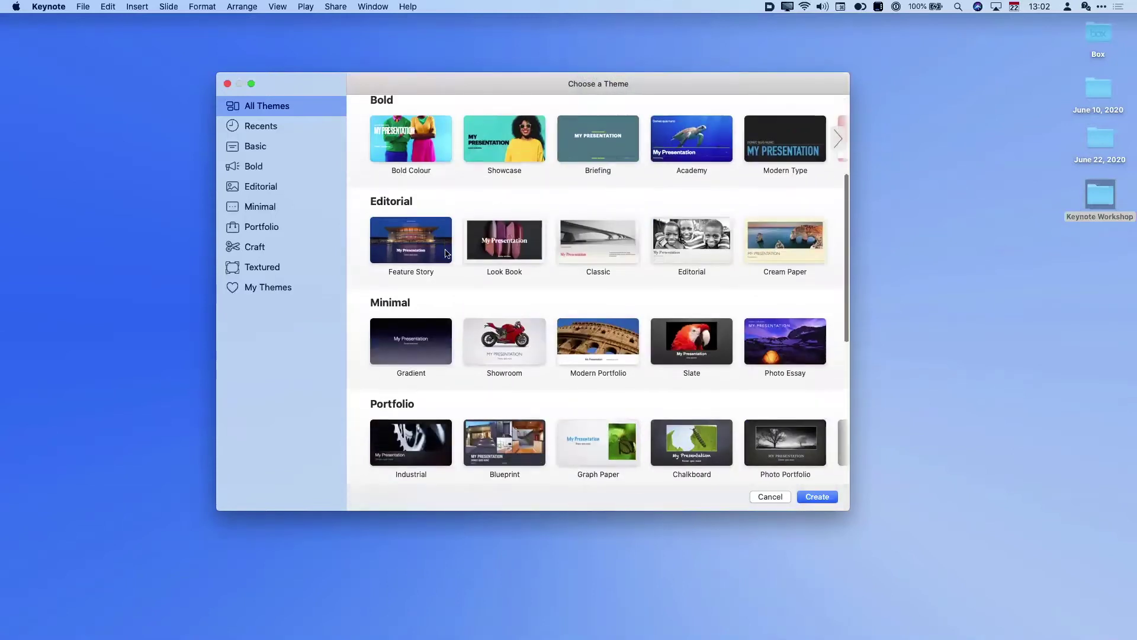
Step: Browse the Recents, Basic, Bold, Editorial, Minimal and Portfolio theme categories one after another
left_click(277, 126)
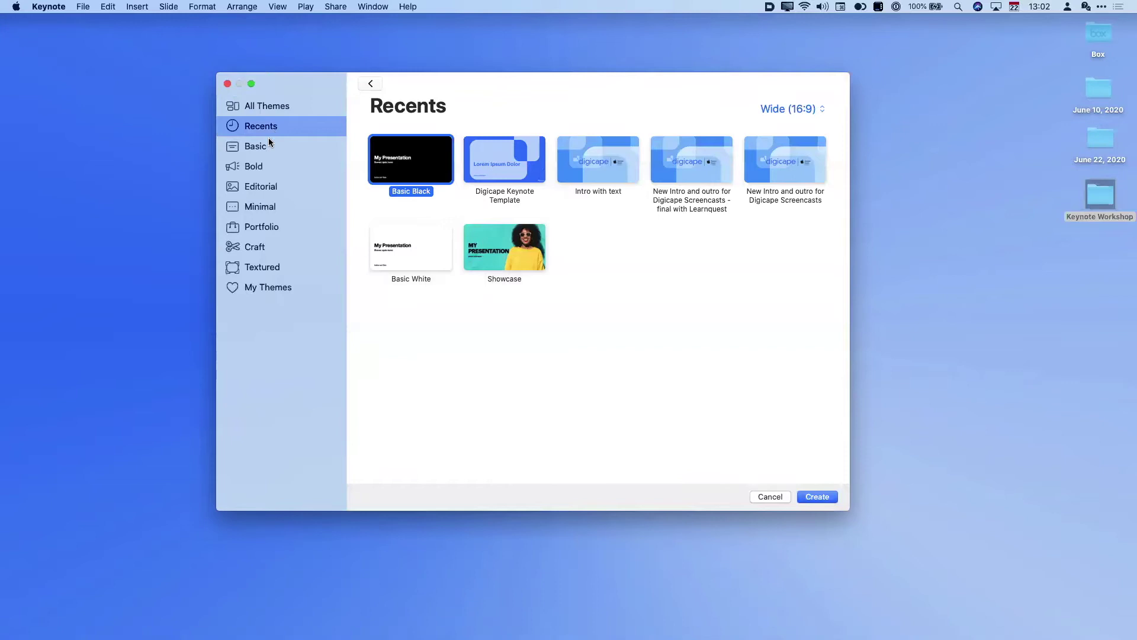
left_click(271, 148)
left_click(266, 171)
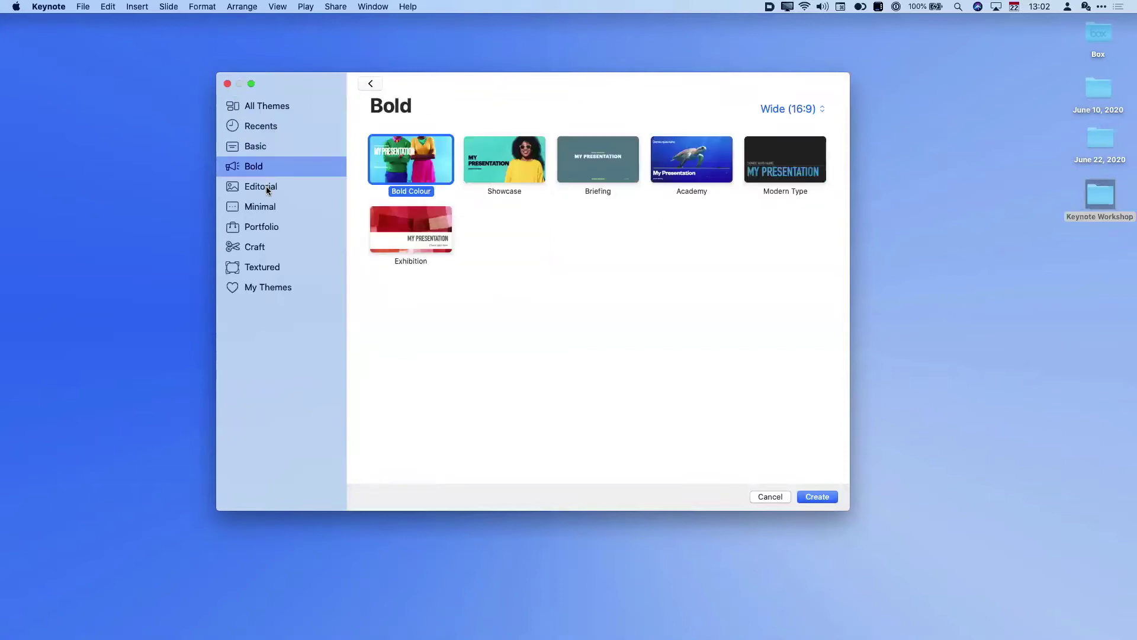
left_click(268, 188)
left_click(268, 209)
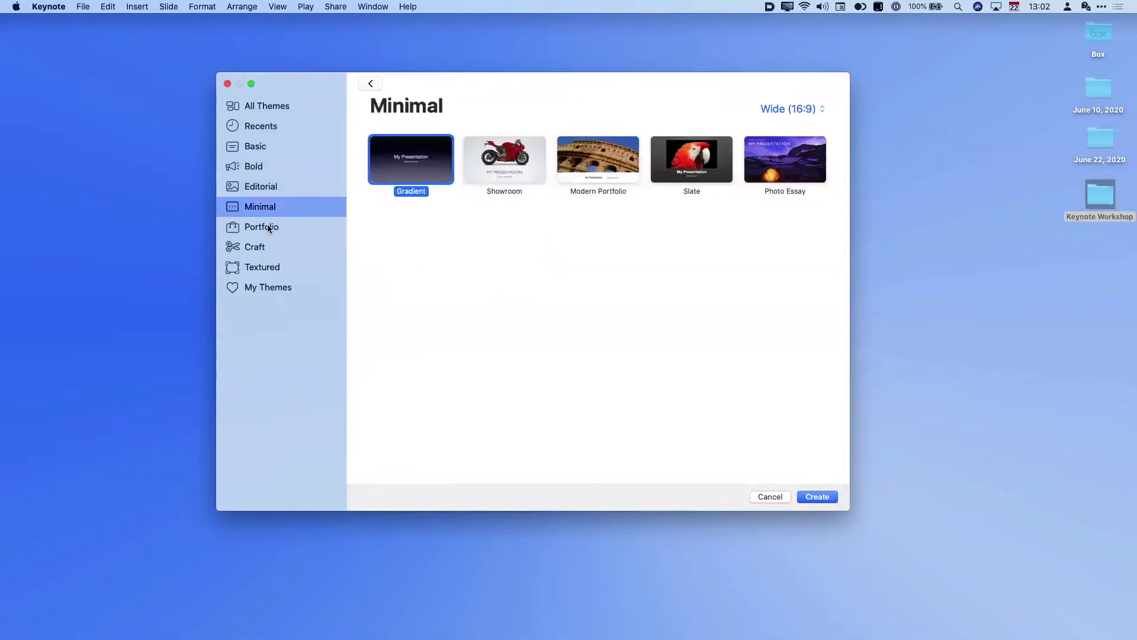
left_click(267, 230)
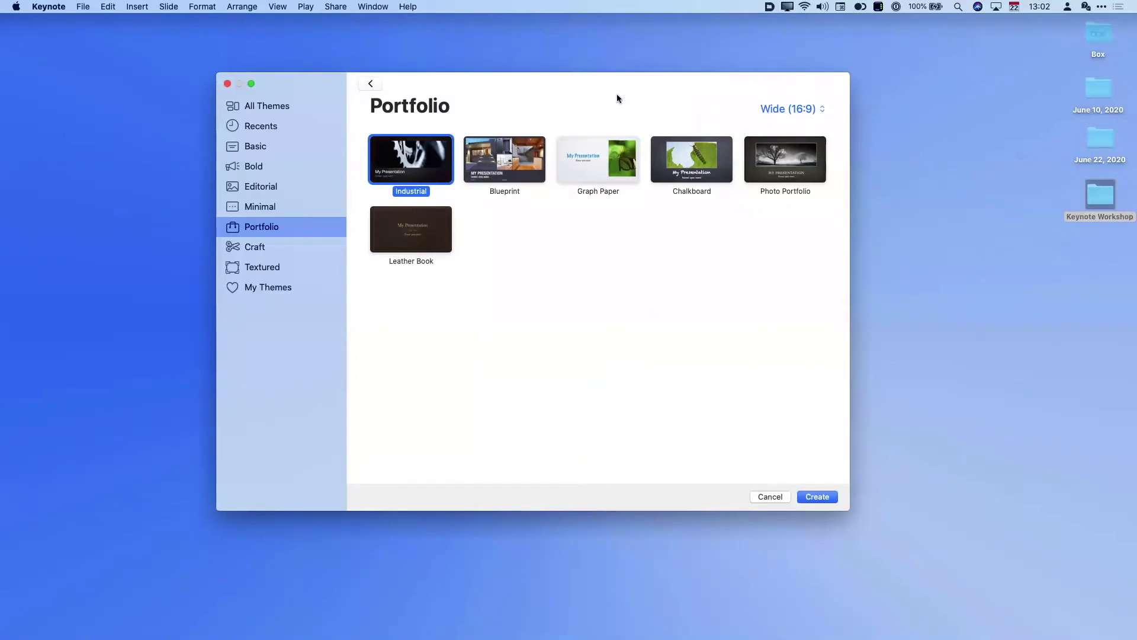
Step: Switch the theme slide size to Standard (4:3) and back to Wide (16:9)
key("Return")
left_click(784, 109)
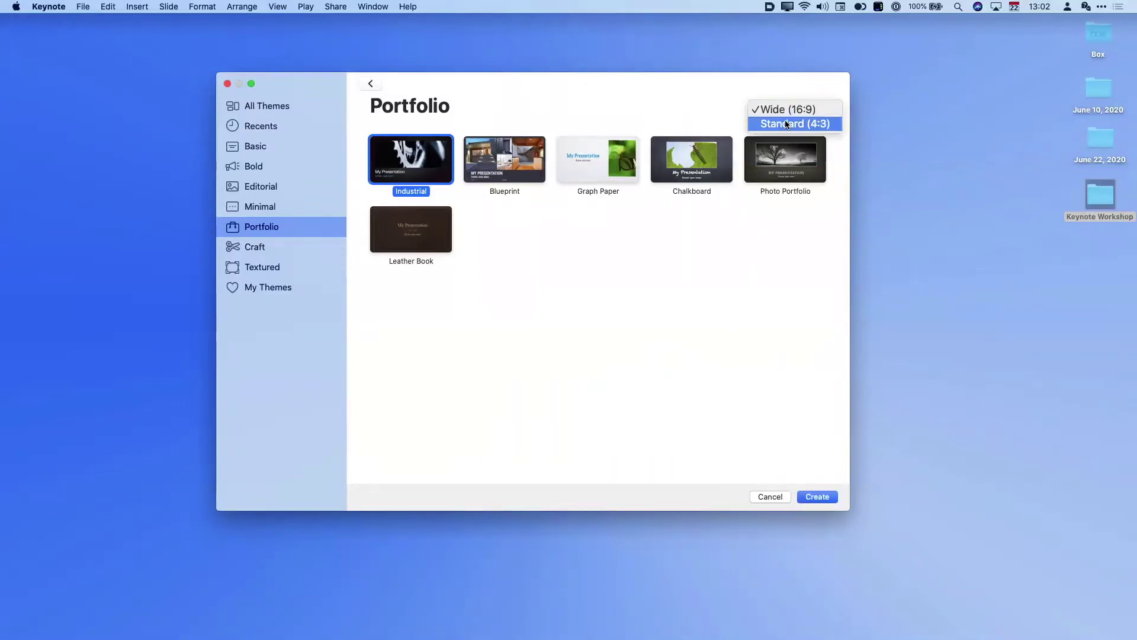
left_click(786, 125)
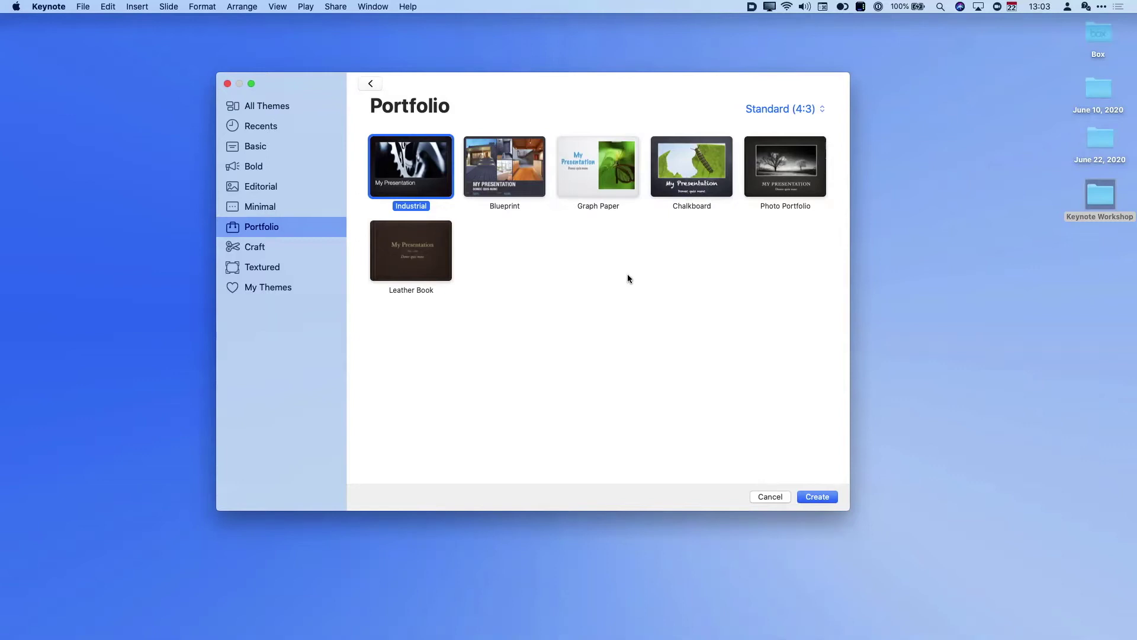
left_click(792, 109)
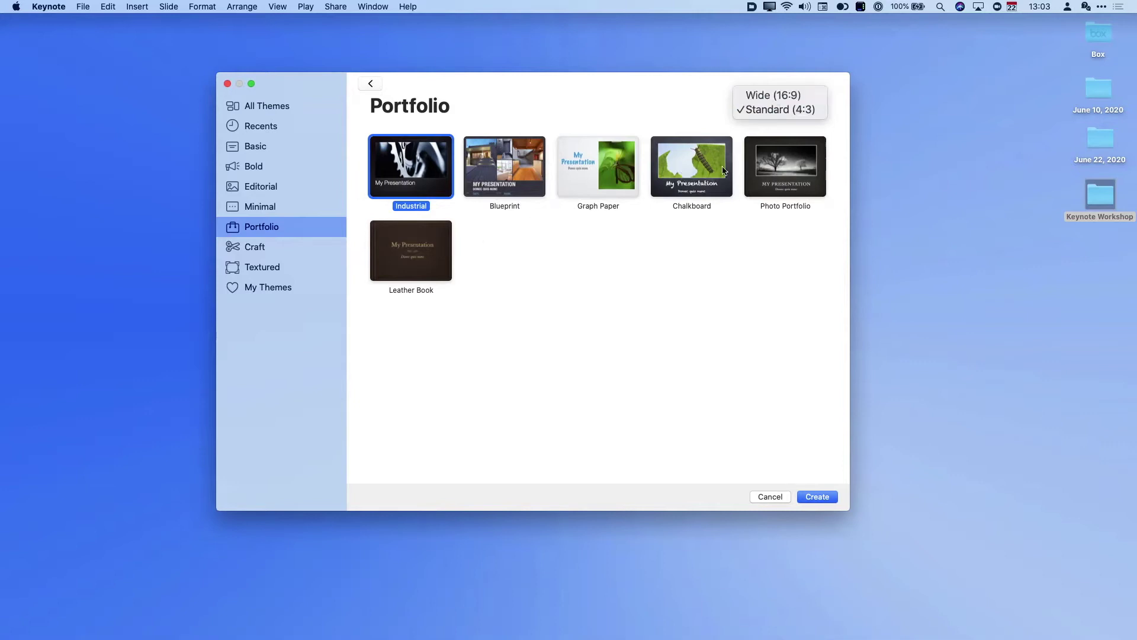
left_click(776, 98)
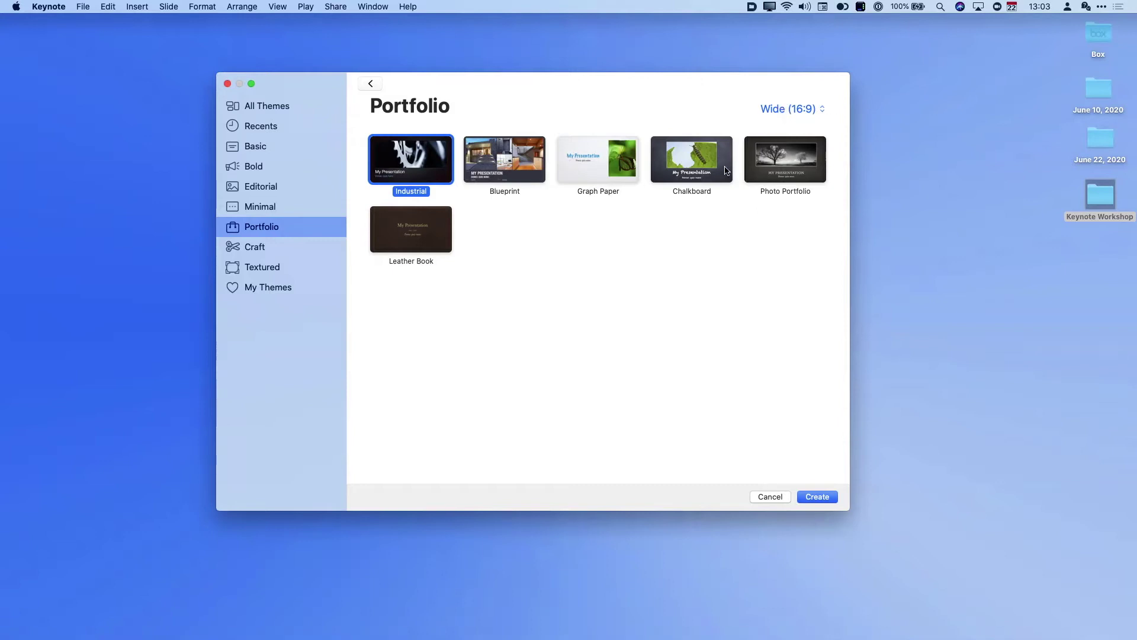
Step: Create a presentation from the Leather Book theme and display the slide layouts it offers
left_click(396, 235)
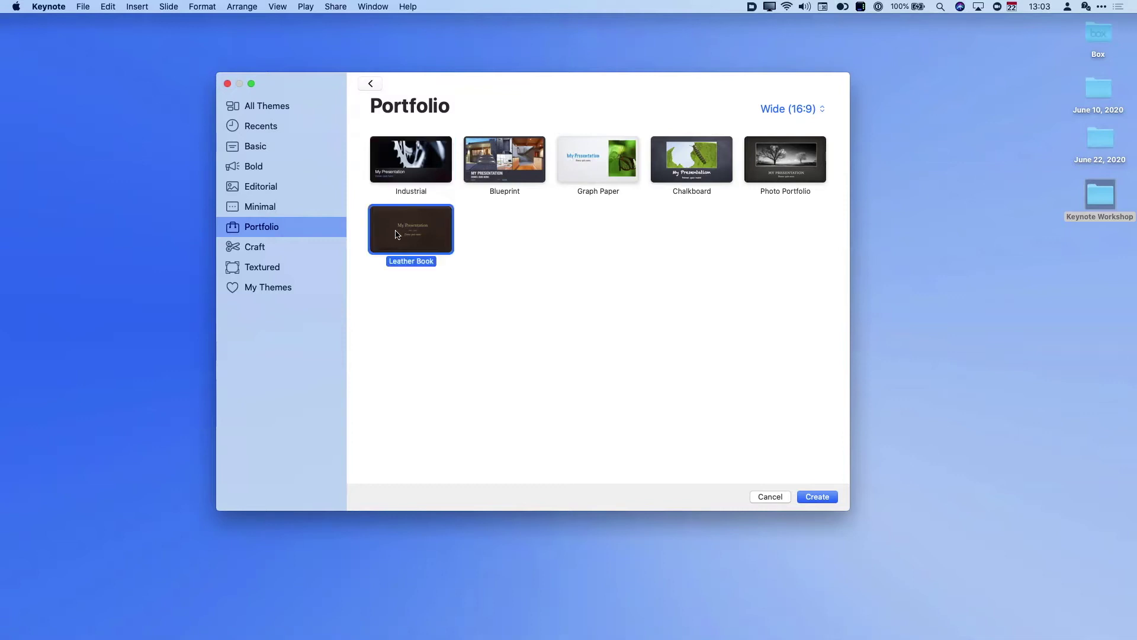
key("Return")
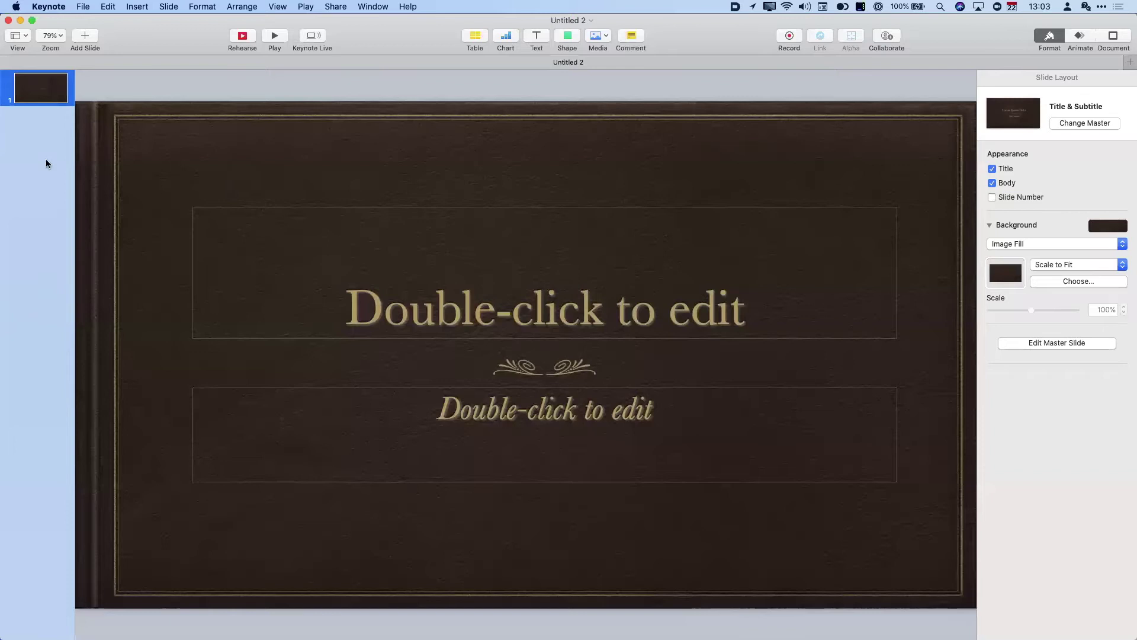
left_click(86, 37)
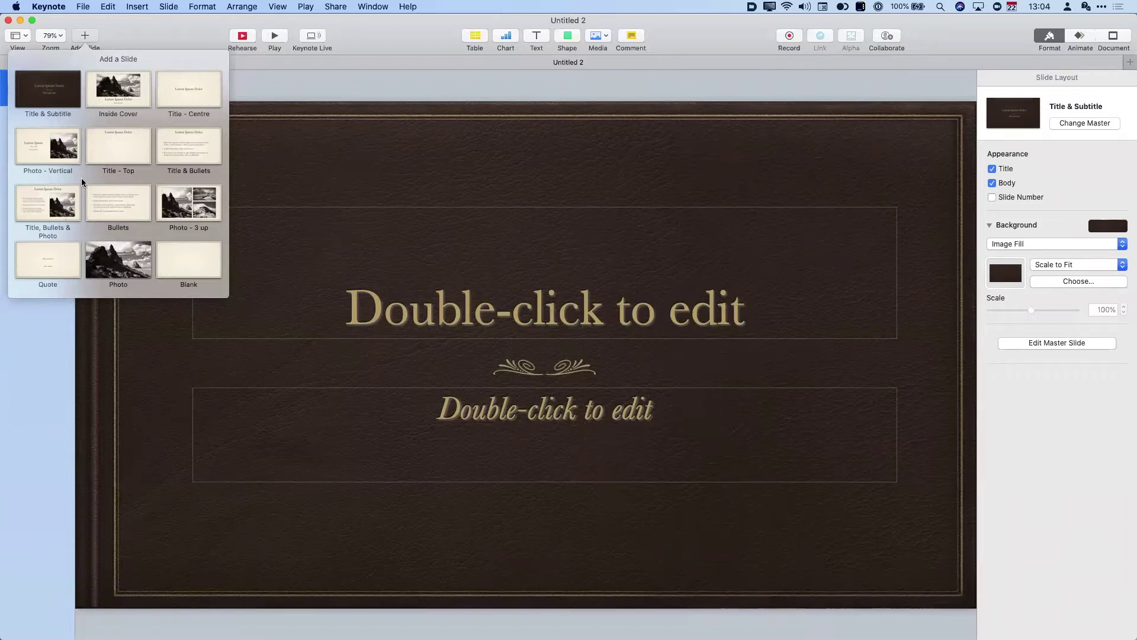
Step: Close the Leather Book presentation and create a new one from the recently used Showcase theme
left_click(8, 20)
left_click(93, 5)
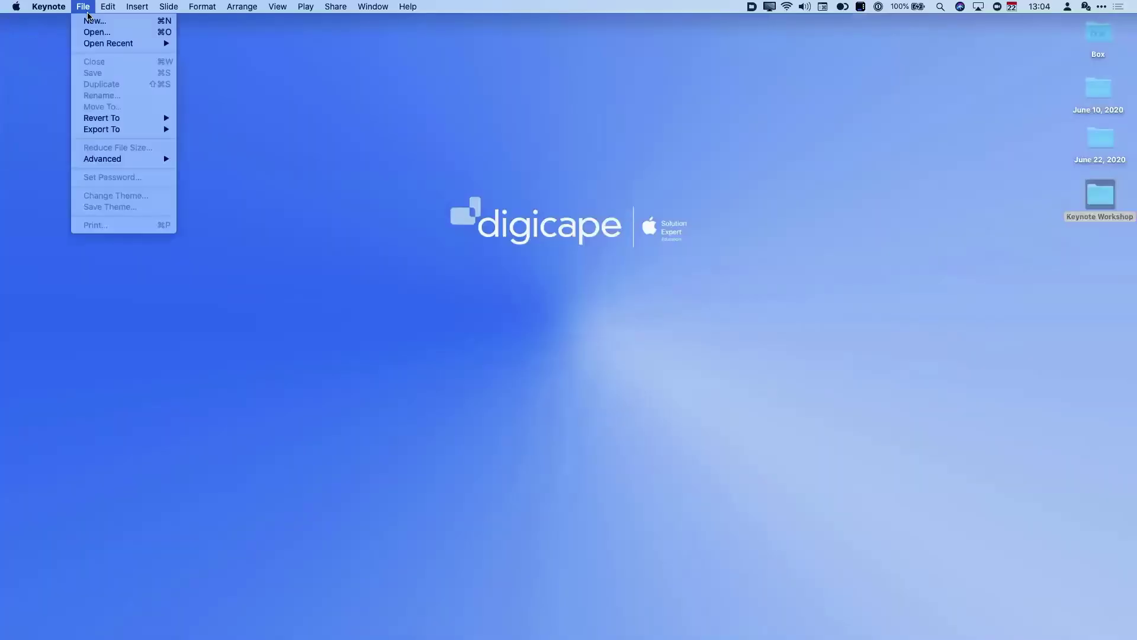
left_click(92, 21)
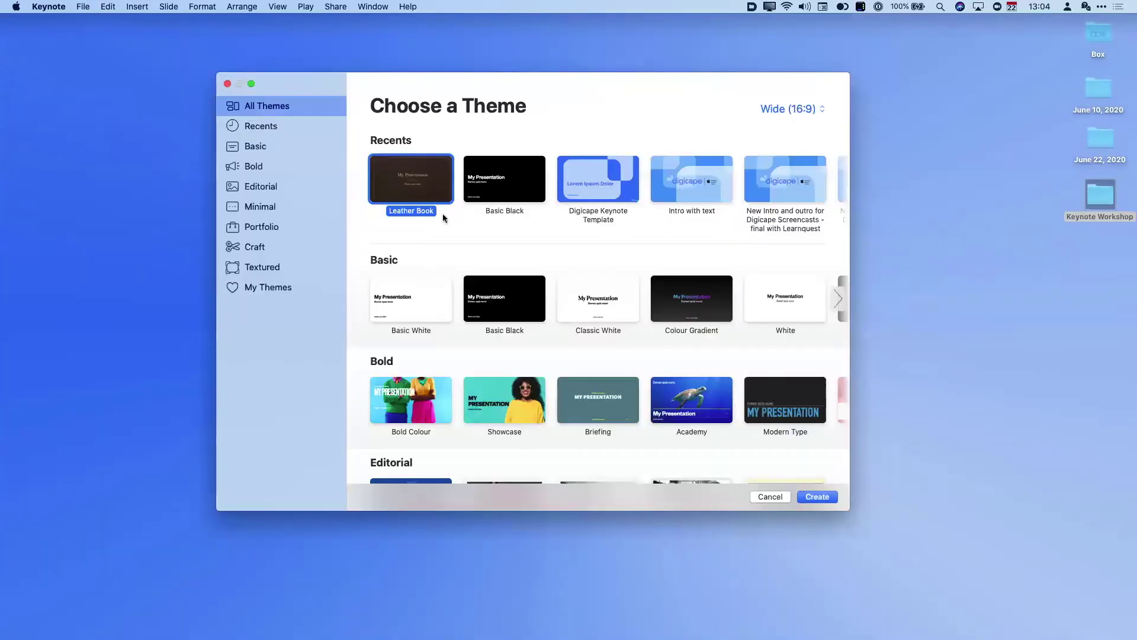
left_click(290, 130)
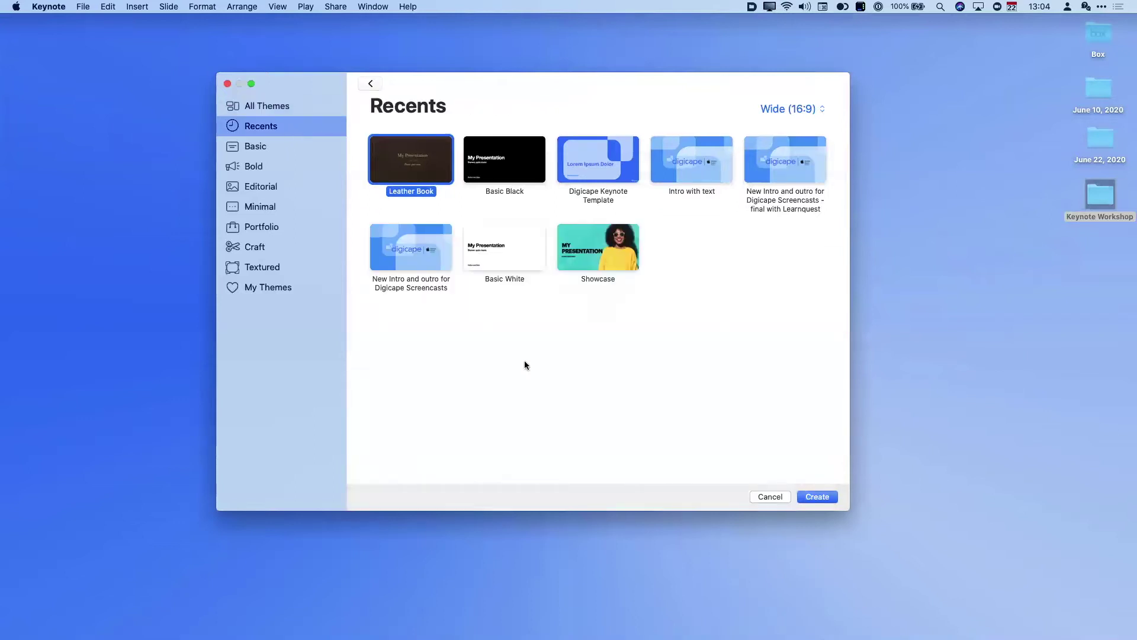
left_click(613, 256)
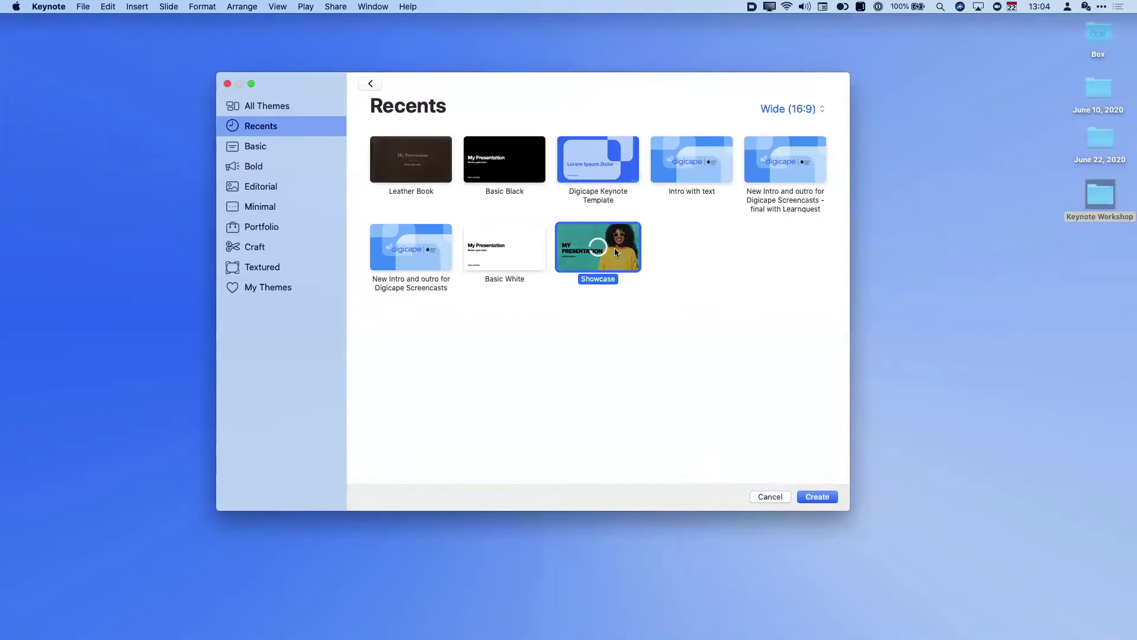
double_click(614, 248)
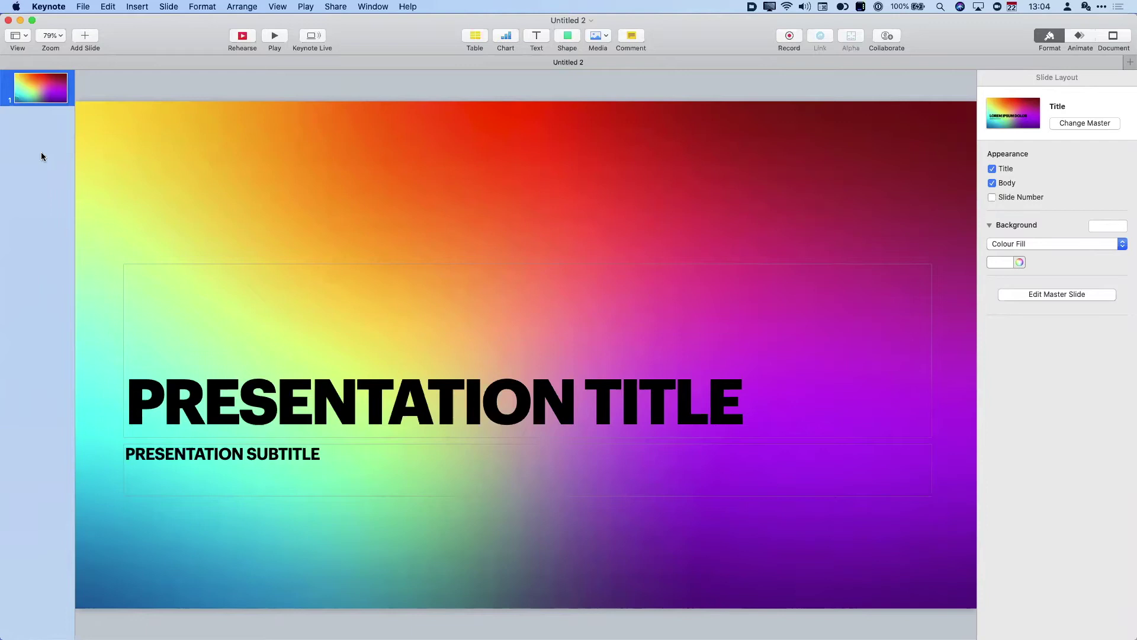
Step: Change the new presentation's view to Slide Only and check the list of view options
left_click(25, 38)
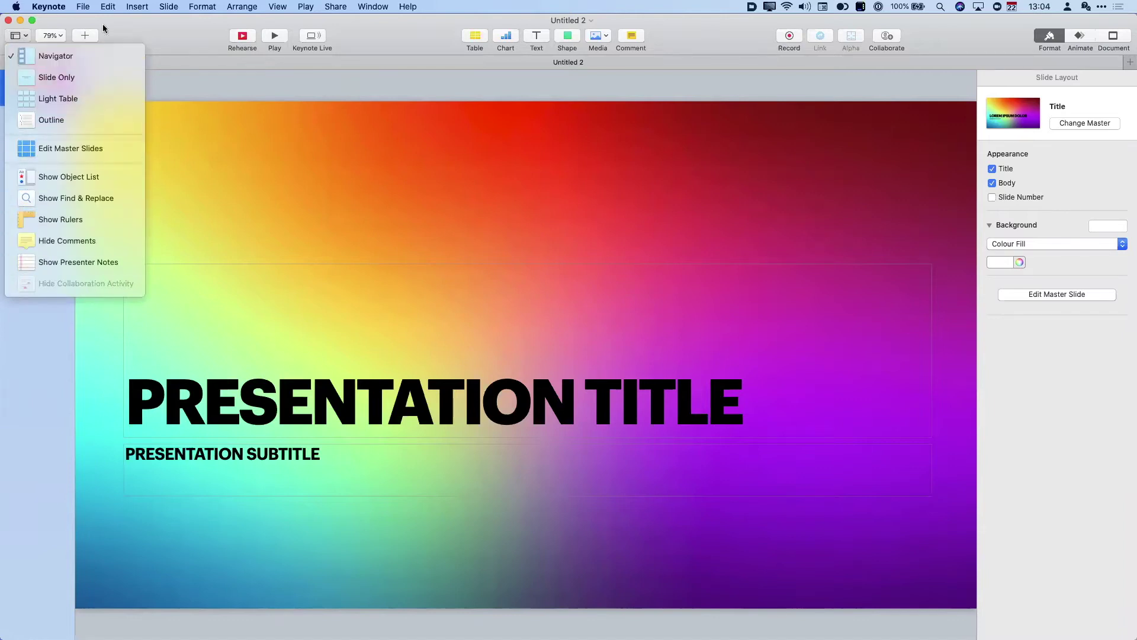
left_click(60, 79)
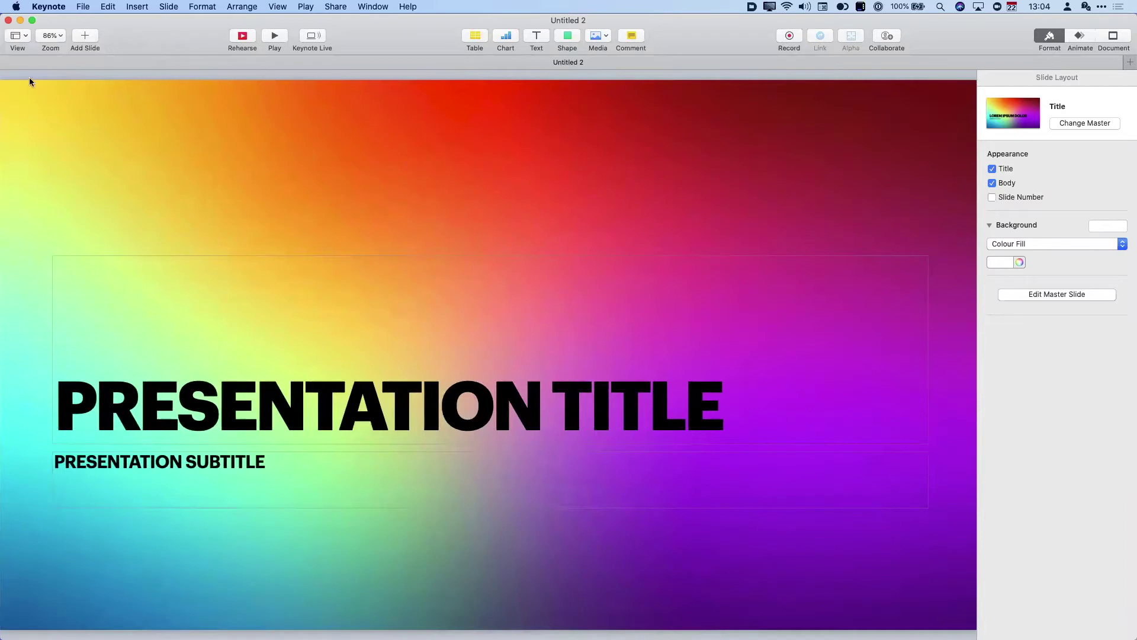
left_click(28, 36)
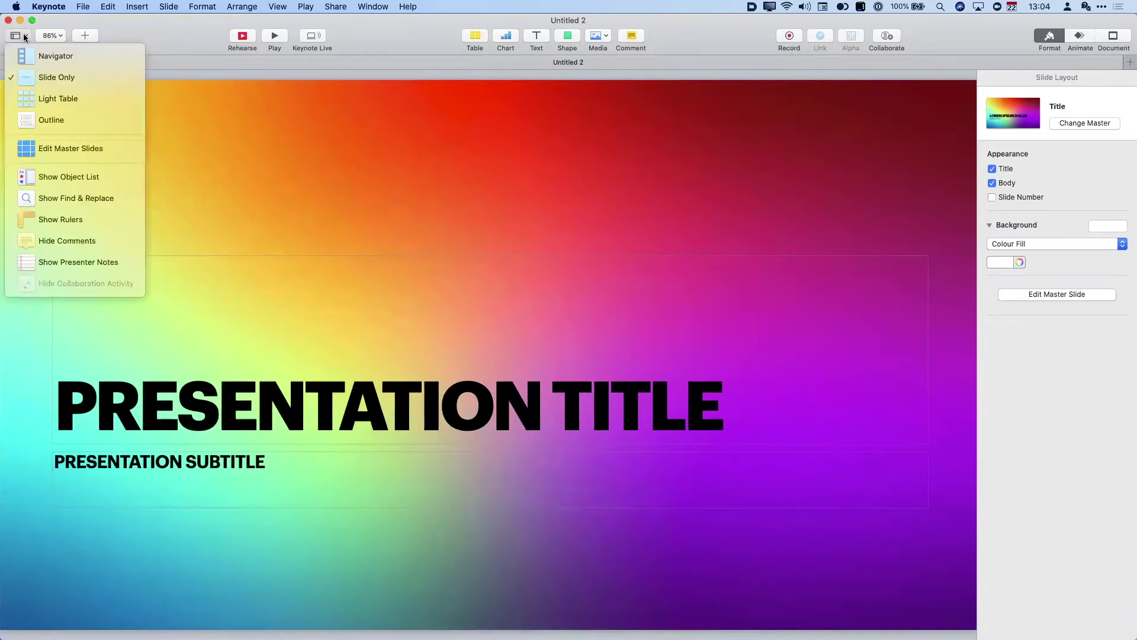
left_click(165, 30)
Step: Bring up the open presentation "The Kata's (mod July 18, 2017)" in a screen-filling window and select its first slide
mouse_move(1130, 498)
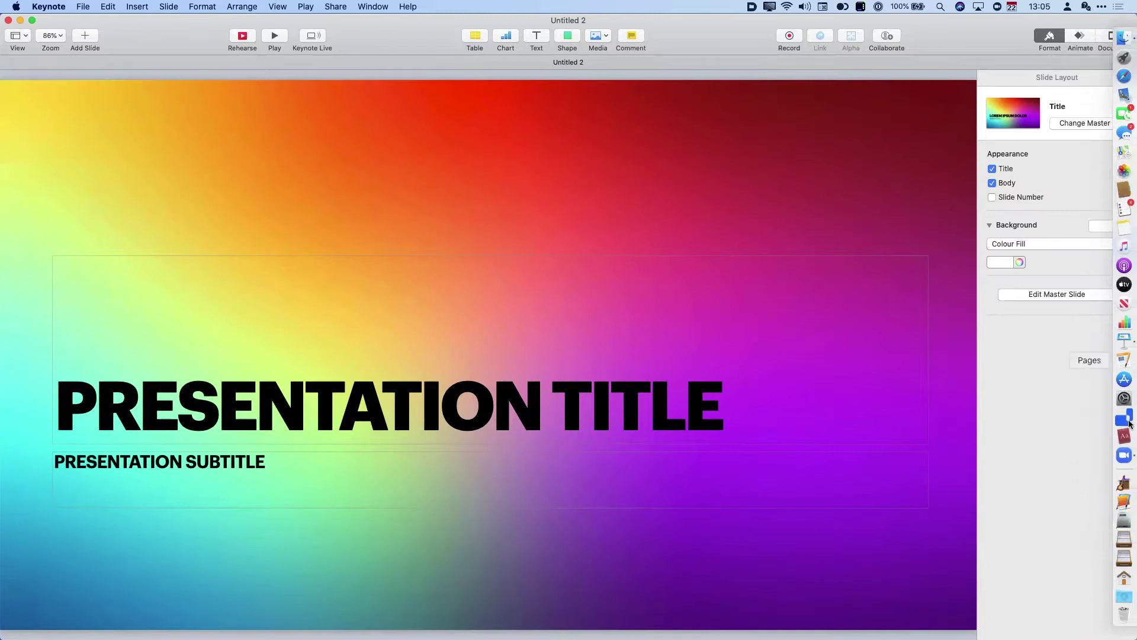
right_click(1125, 340)
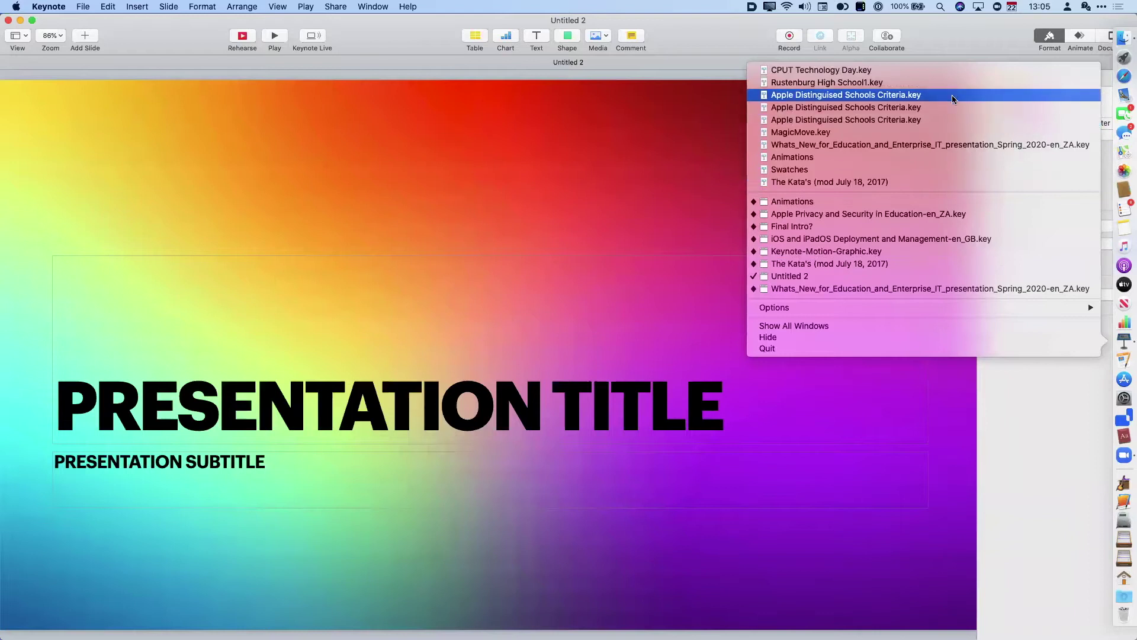
left_click(969, 268)
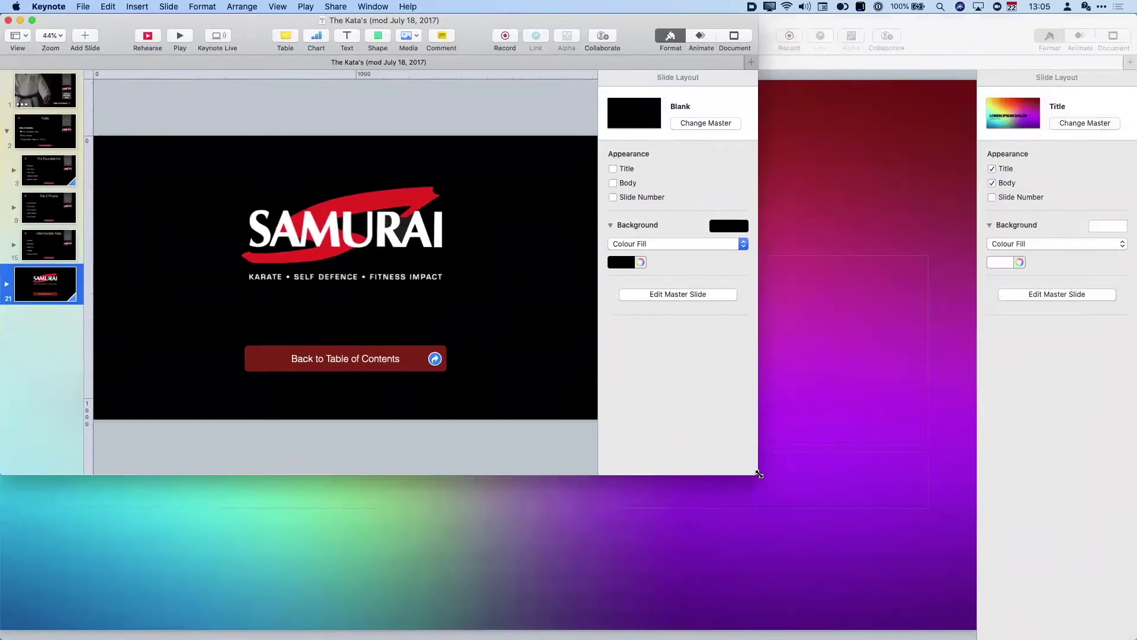
left_click_drag(759, 474, 1134, 637)
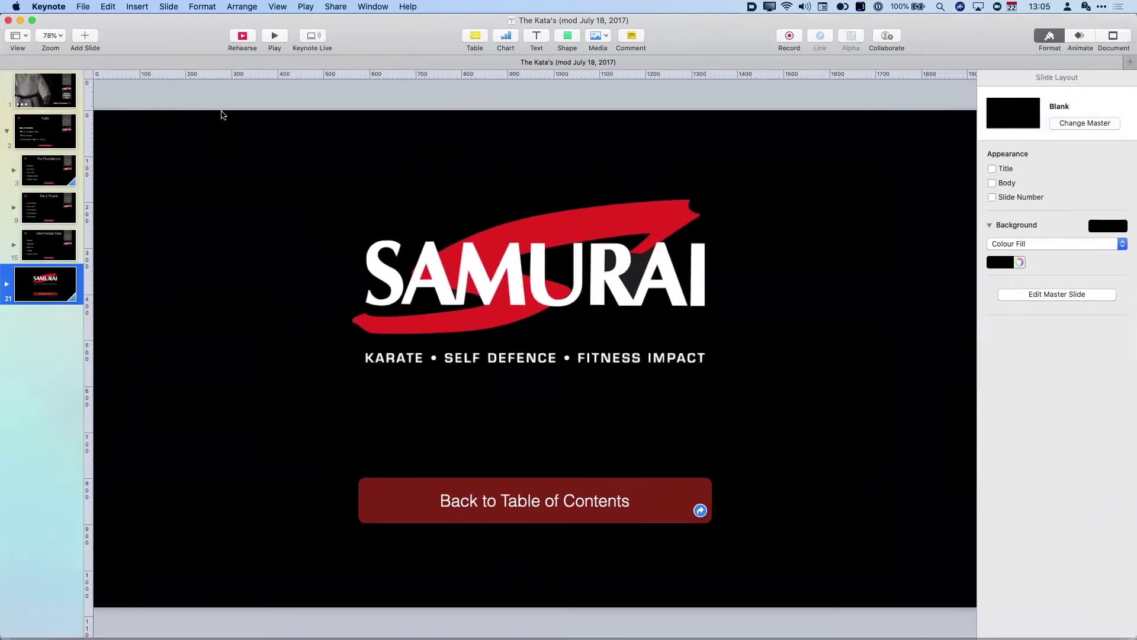
left_click(48, 95)
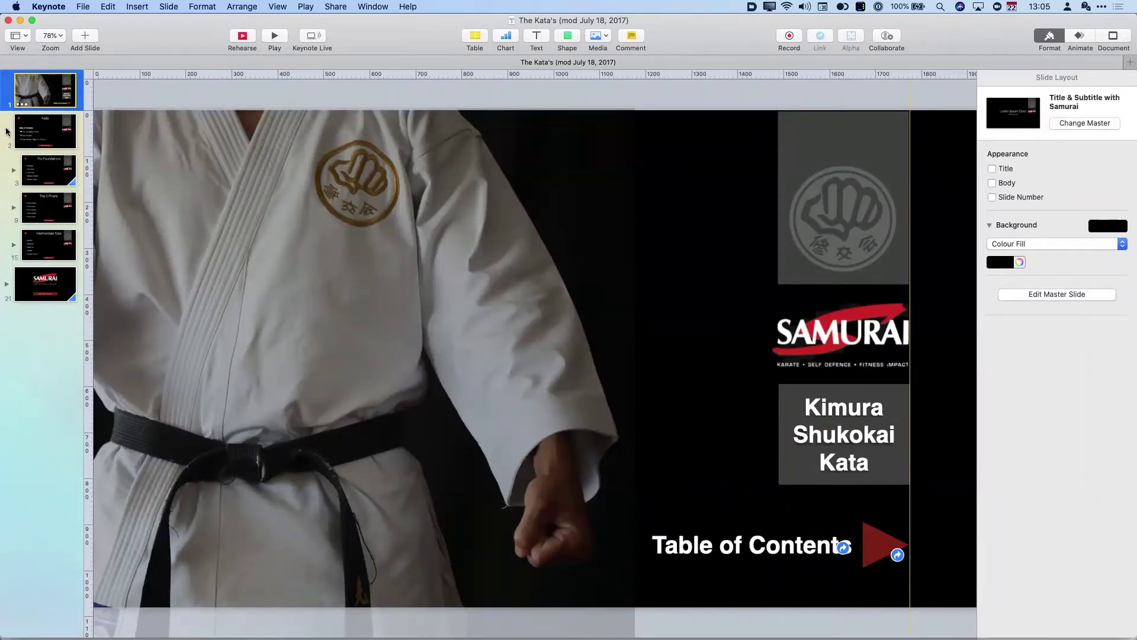
Step: Show the Kata presentation in Slide Only view, and switch it to Light Table view
left_click(26, 38)
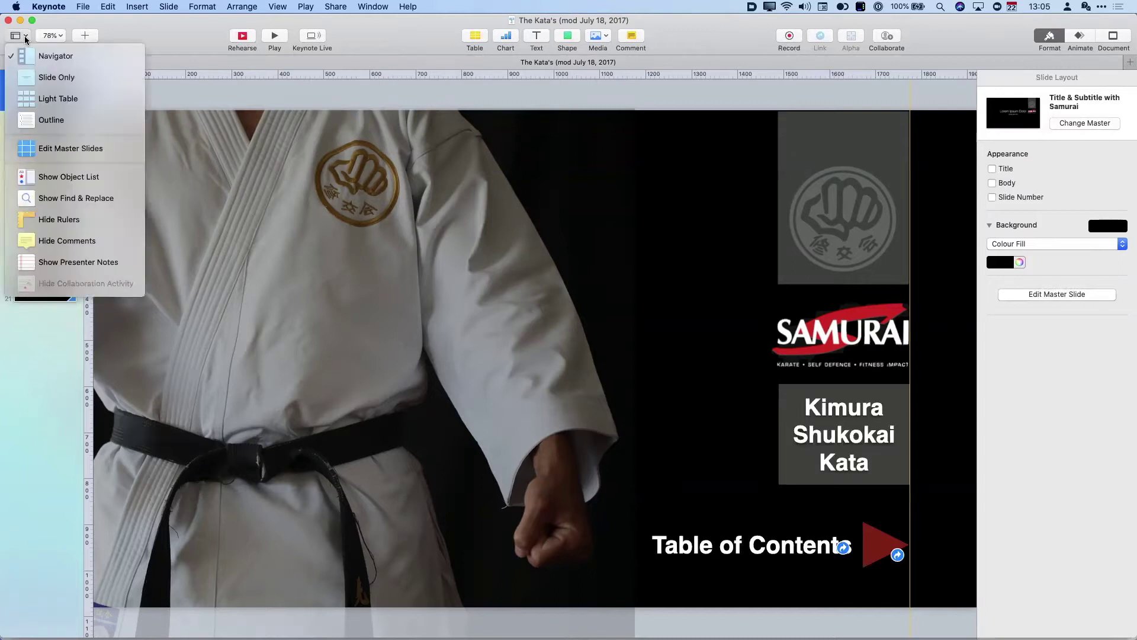
left_click(18, 31)
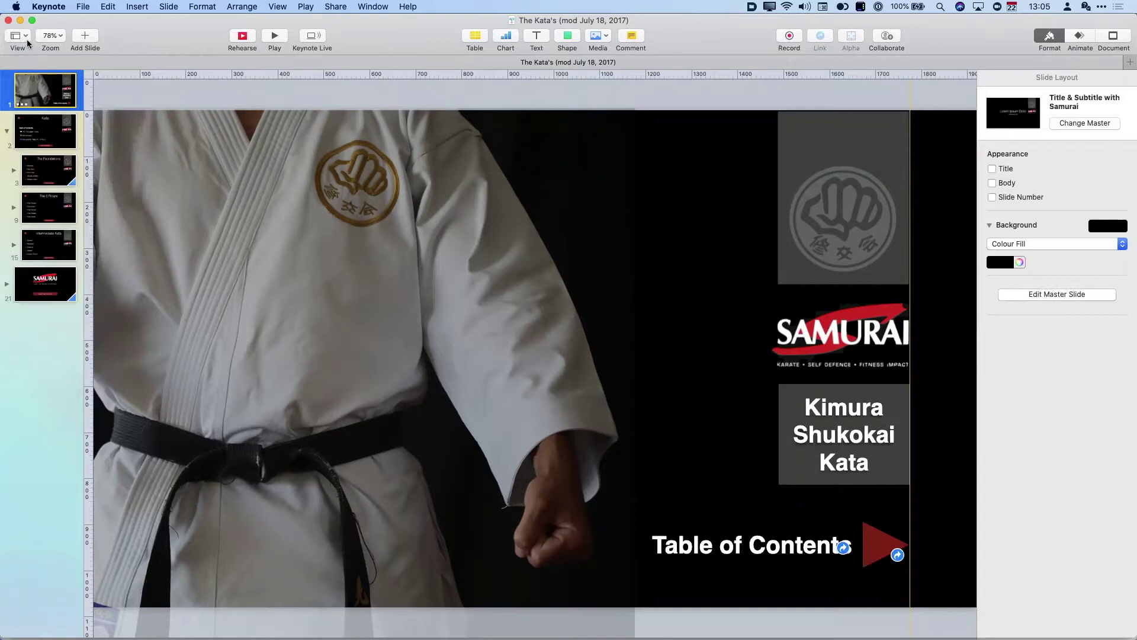
left_click(28, 40)
left_click(33, 81)
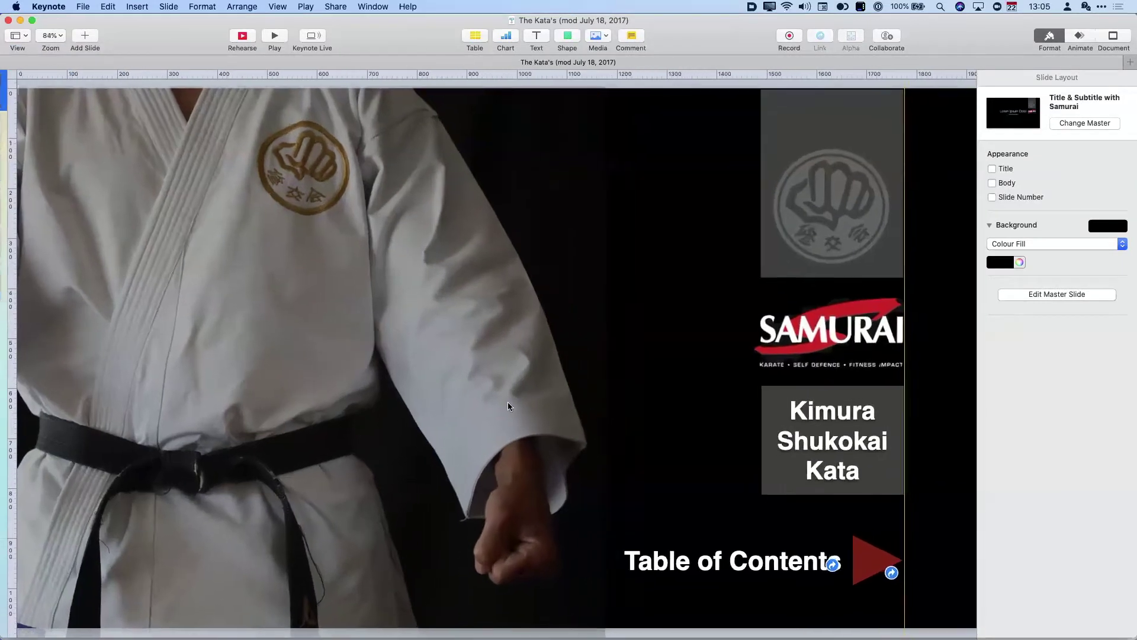
left_click(26, 39)
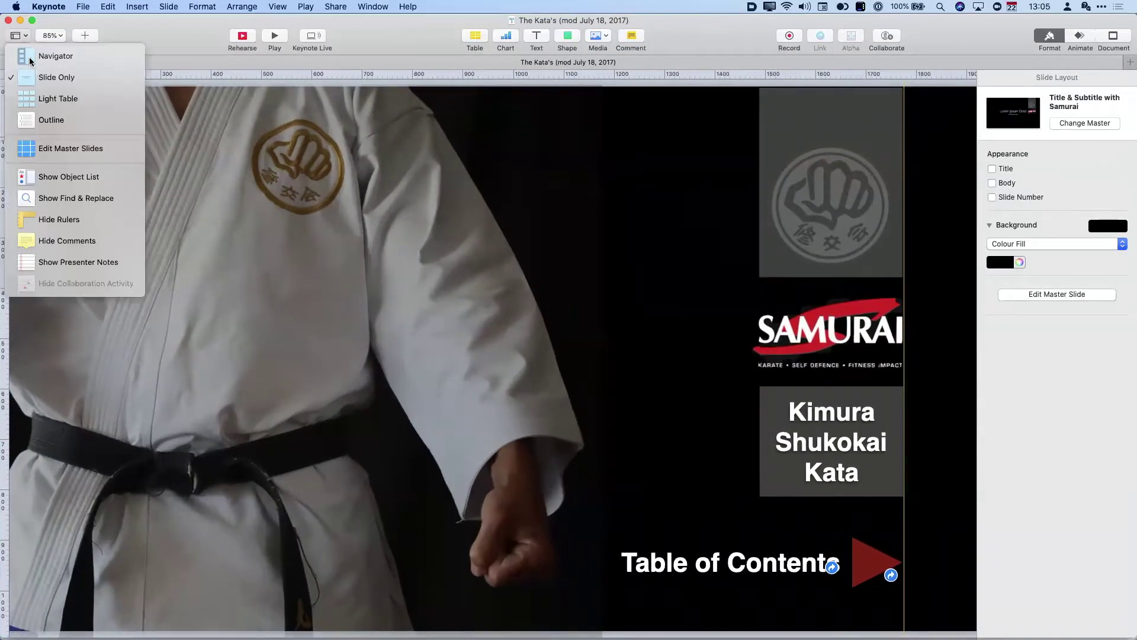
left_click(58, 98)
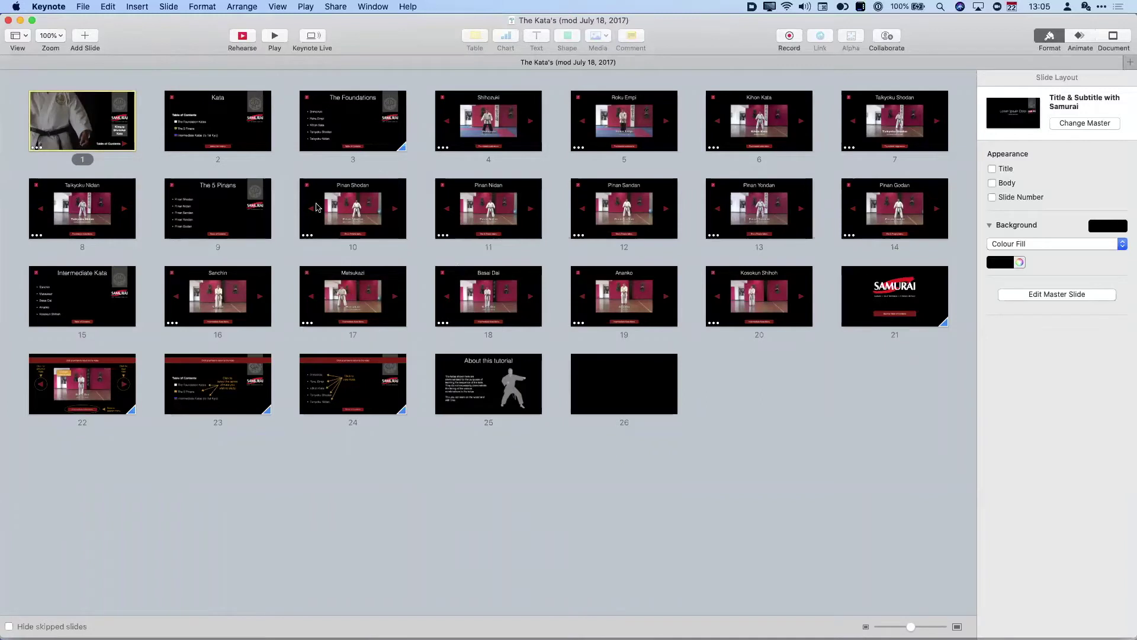
Step: Pick up the first slide in the light table and put it back, and enlarge the slide thumbnails to 119%
left_click_drag(212, 72, 91, 70)
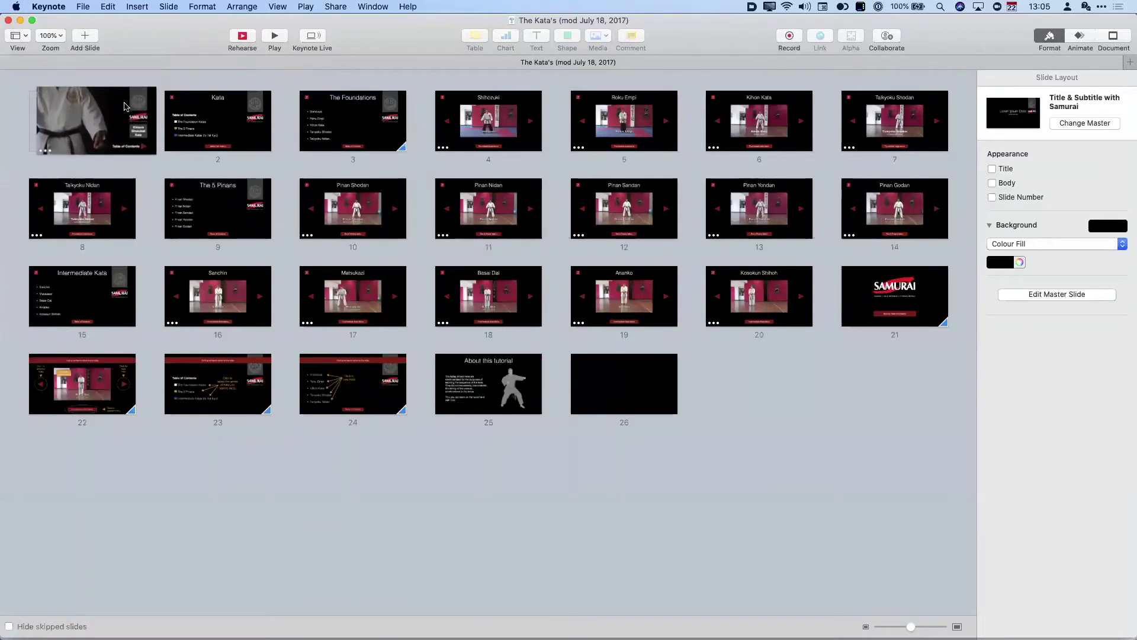
left_click(17, 36)
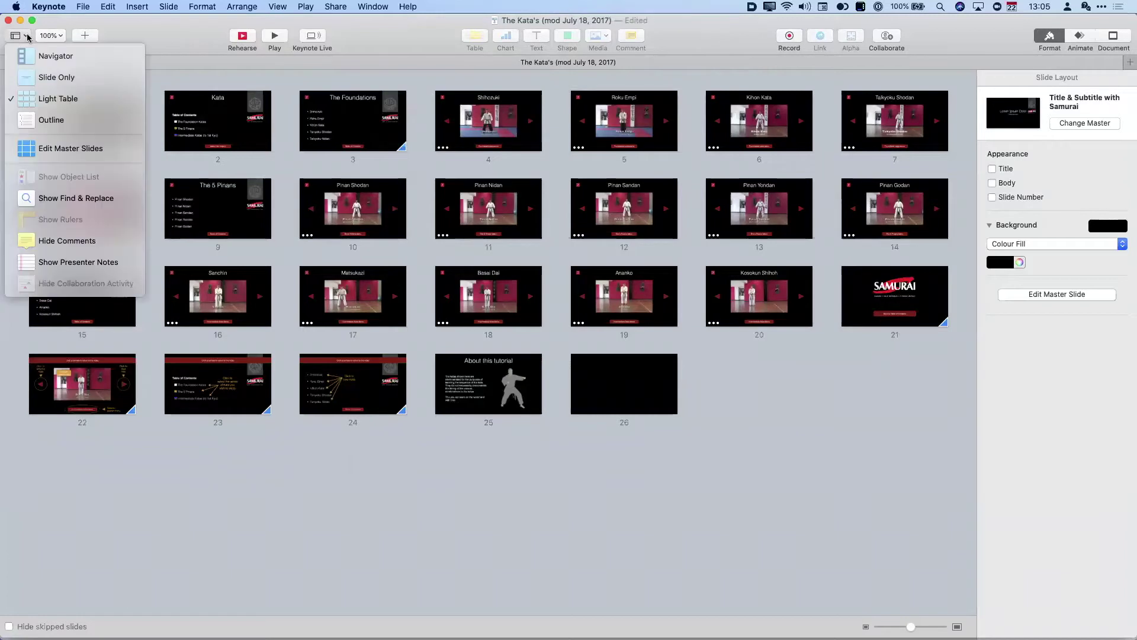
left_click(27, 37)
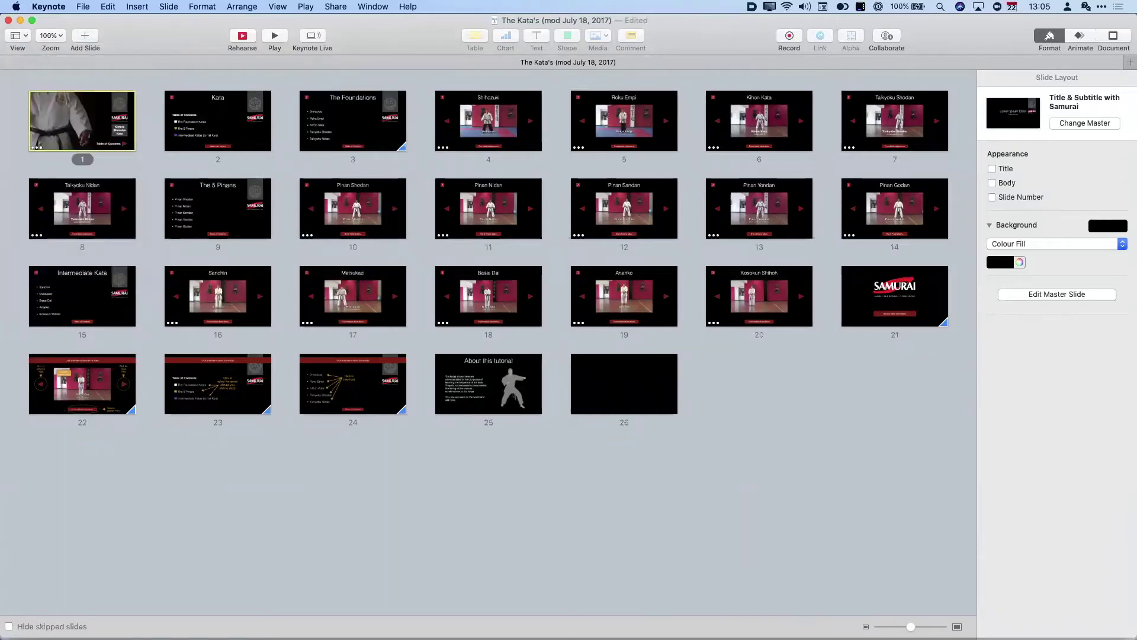
mouse_move(911, 627)
left_mouse_down()
mouse_move(935, 626)
mouse_move(919, 627)
left_mouse_up()
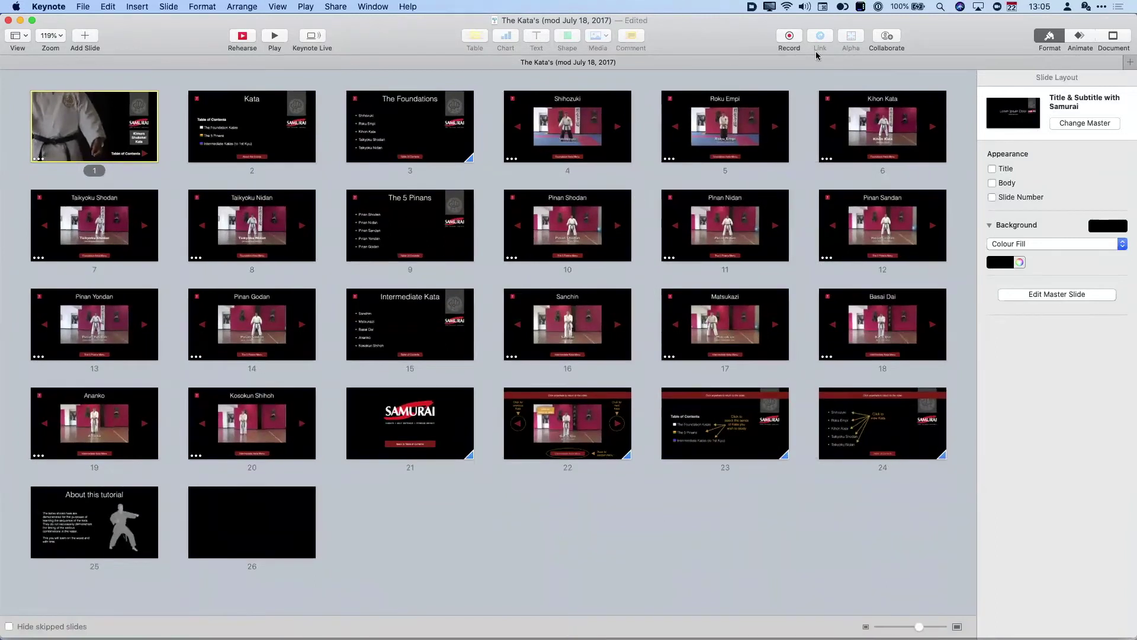
Step: Switch the Kata presentation to Outline view and show slide 9, "The 5 Pinans"
left_click(27, 36)
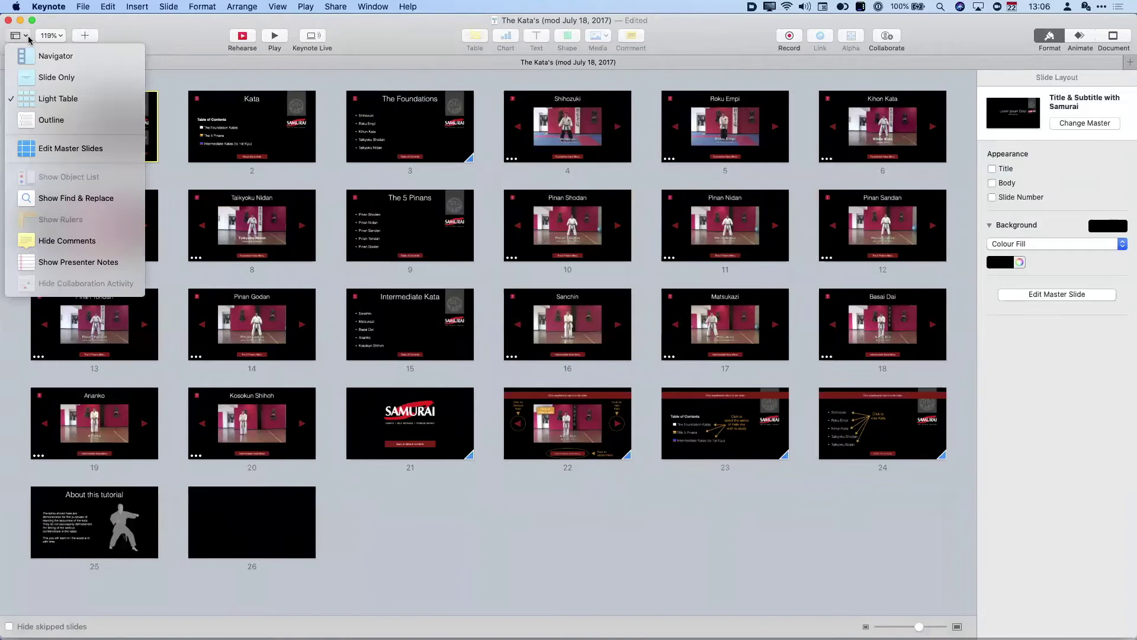
left_click(57, 121)
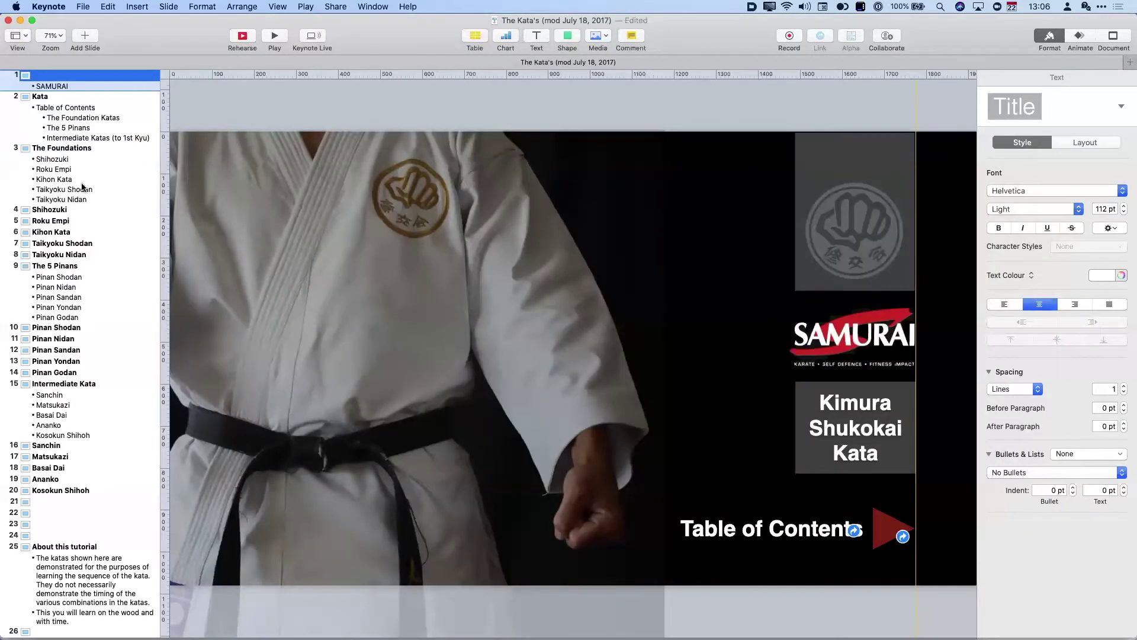
left_click(58, 282)
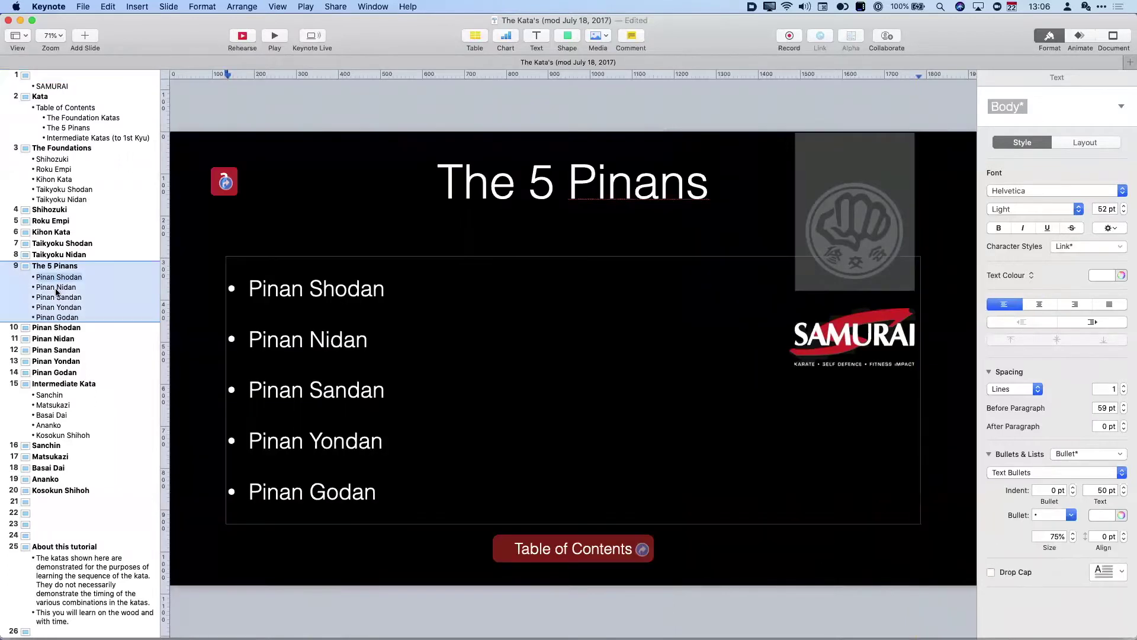
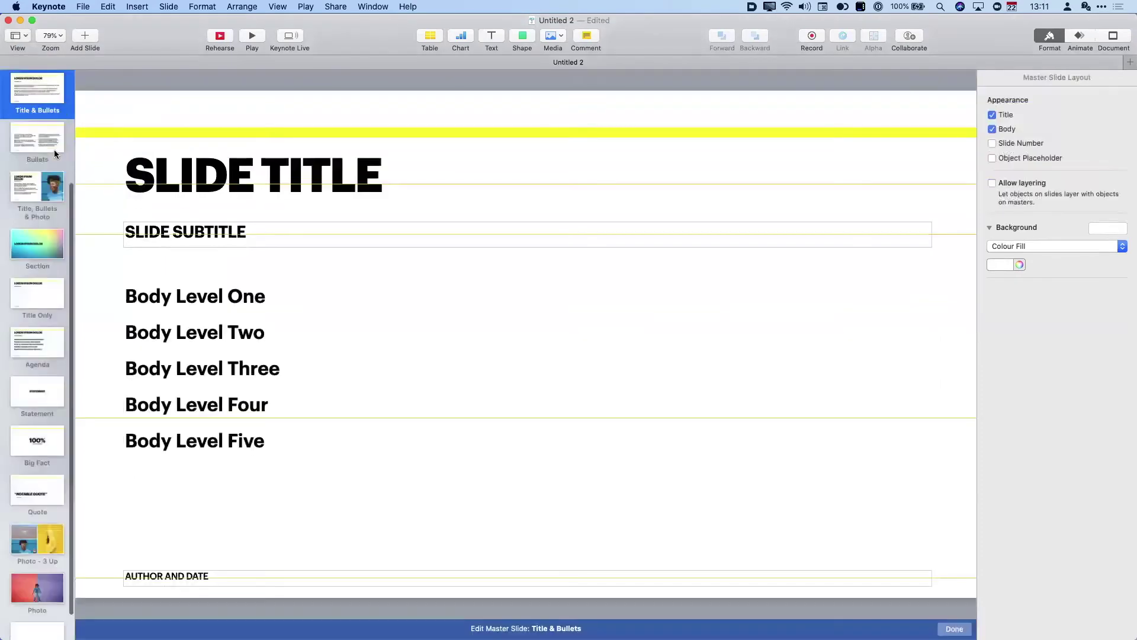
Step: Duplicate the "Title & Bullets" master slide and rename the copy "Title & Bullets Nav"
scroll(55, 175, "up", 2)
scroll(54, 177, "up", 2)
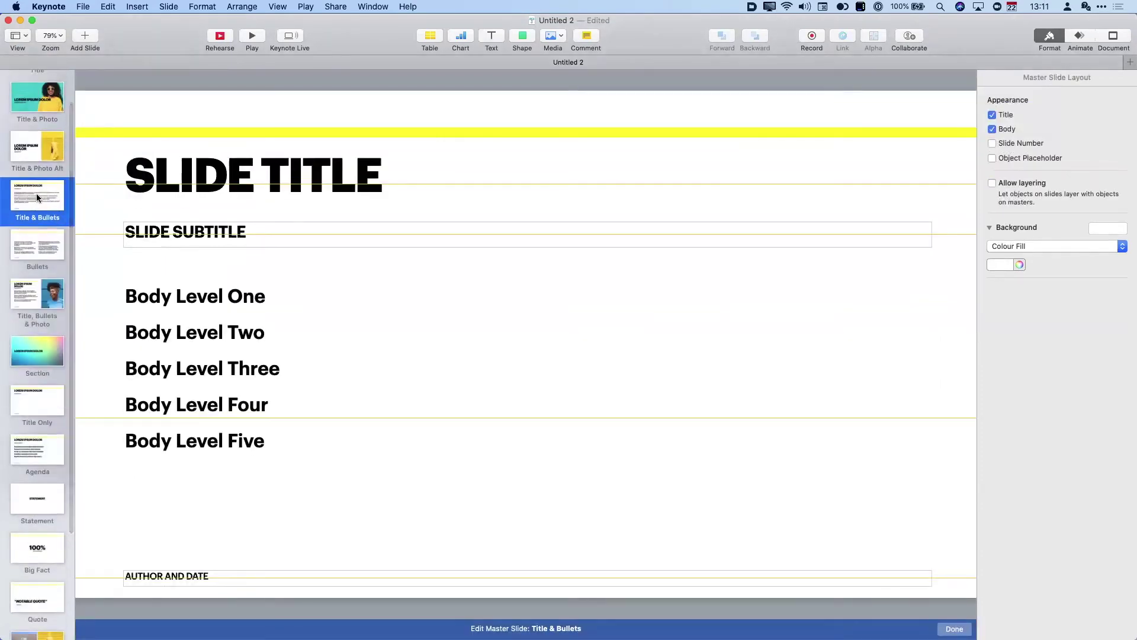
right_click(37, 193)
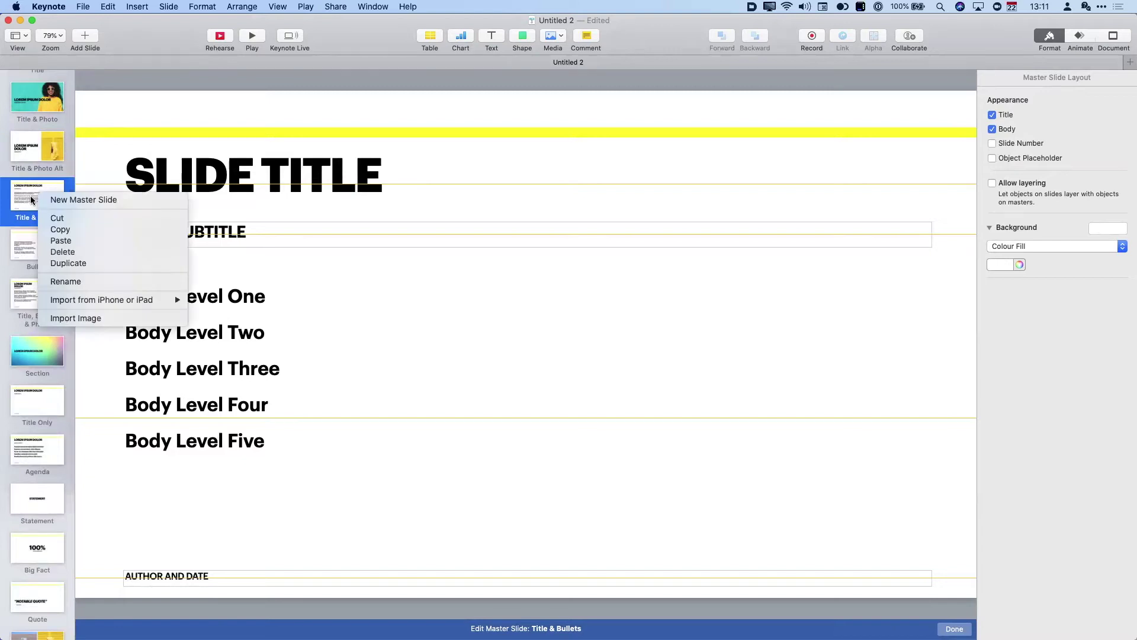
left_click(79, 263)
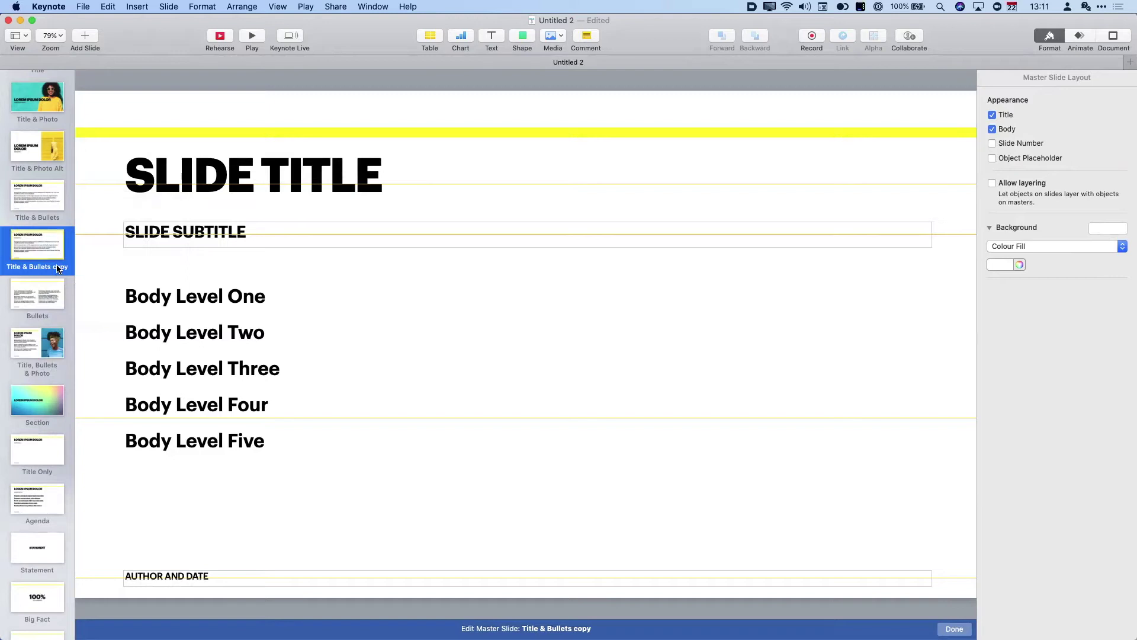
double_click(59, 267)
type("Title & Bullets Ns")
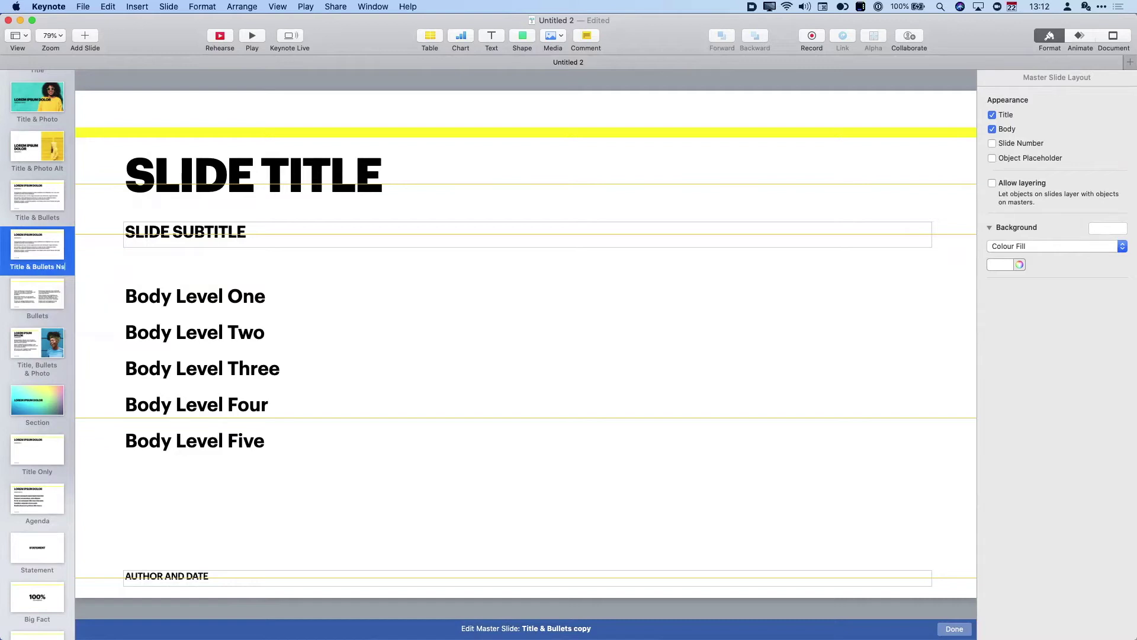
key("BackSpace")
type("av")
left_click(239, 431)
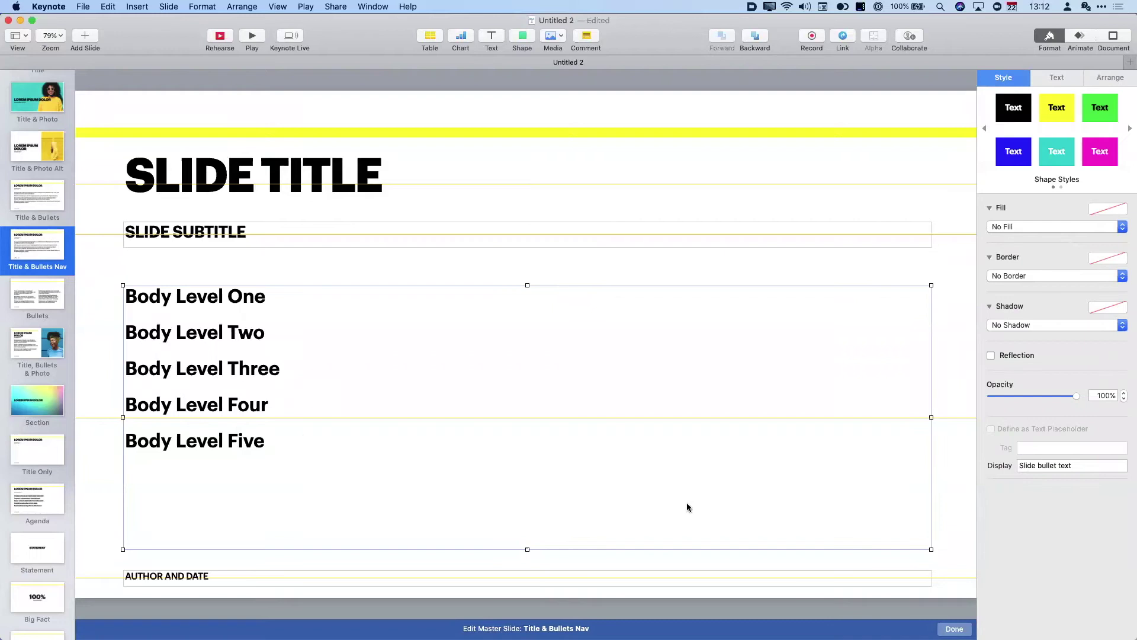
Step: Add a right arrow shape, reduced to a plain triangle, in the master slide's lower-right corner and apply the green shape style
key("super+minus")
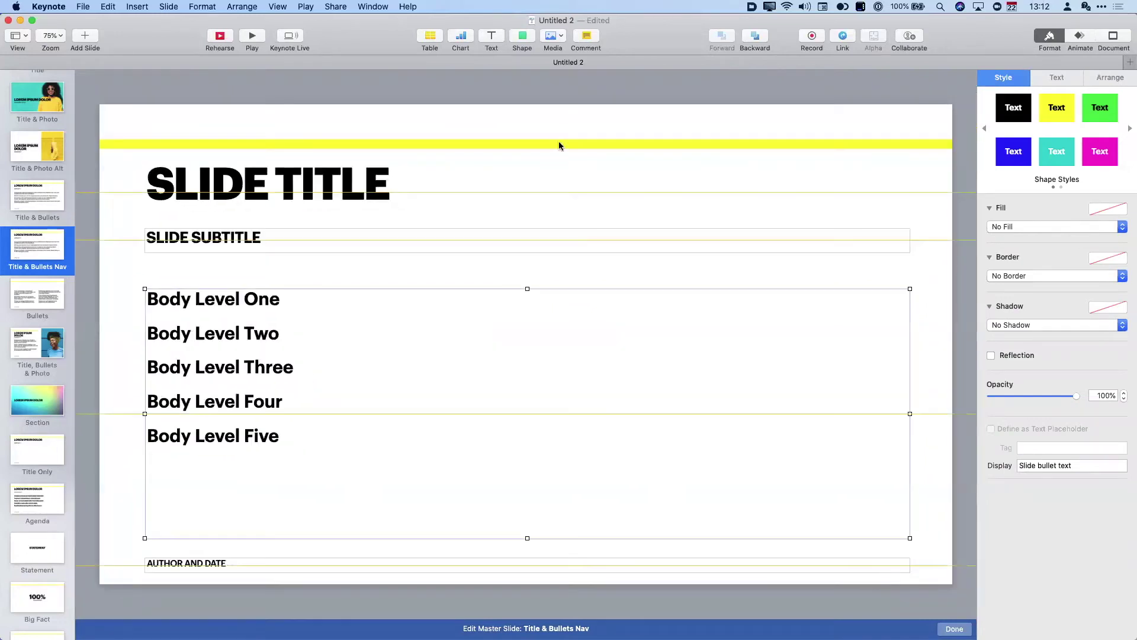
left_click(518, 38)
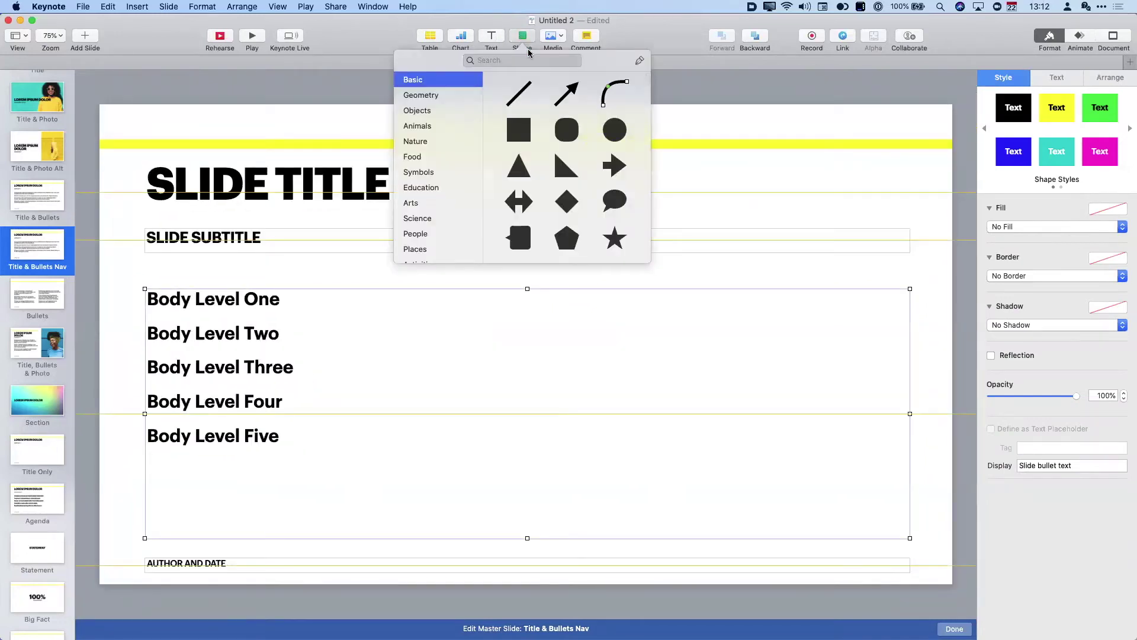
left_click(611, 169)
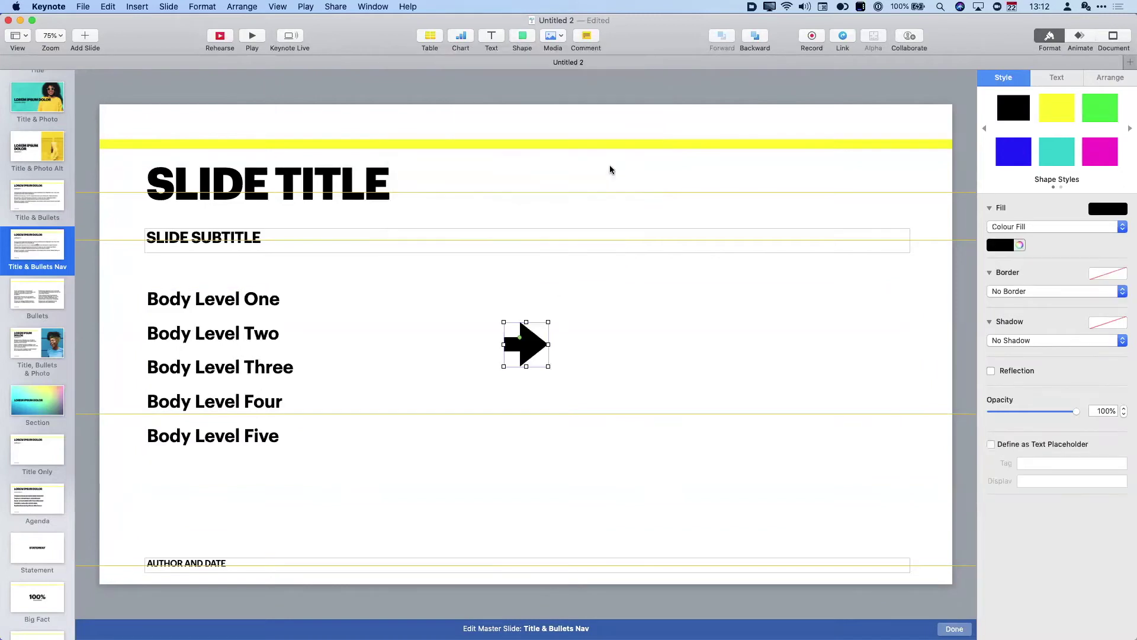
left_click_drag(535, 345, 917, 557)
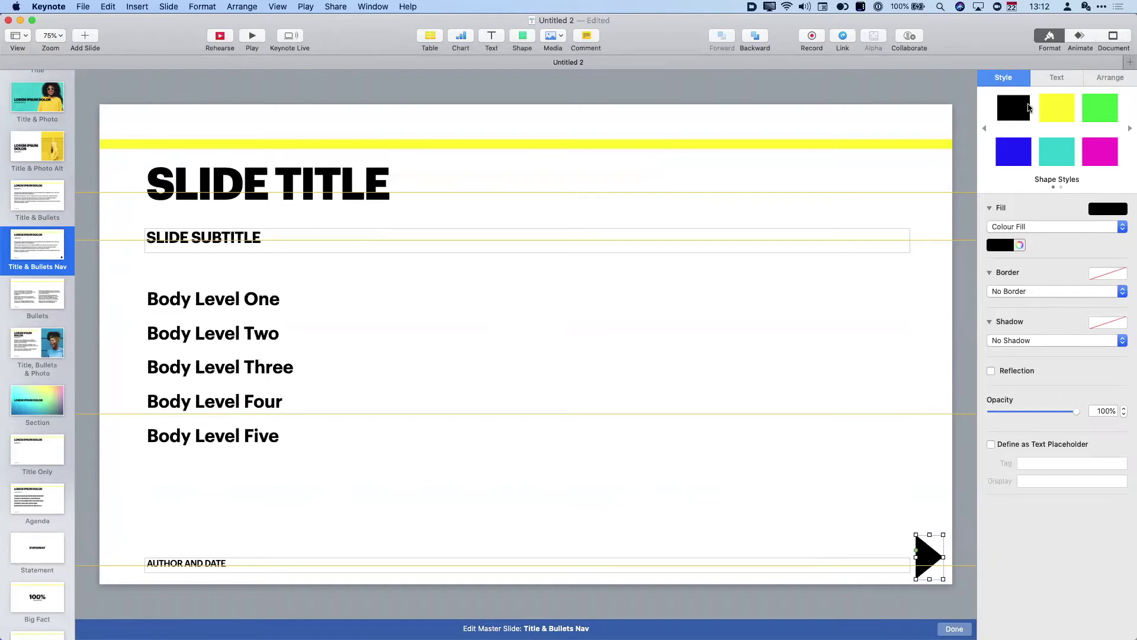
left_click(1093, 113)
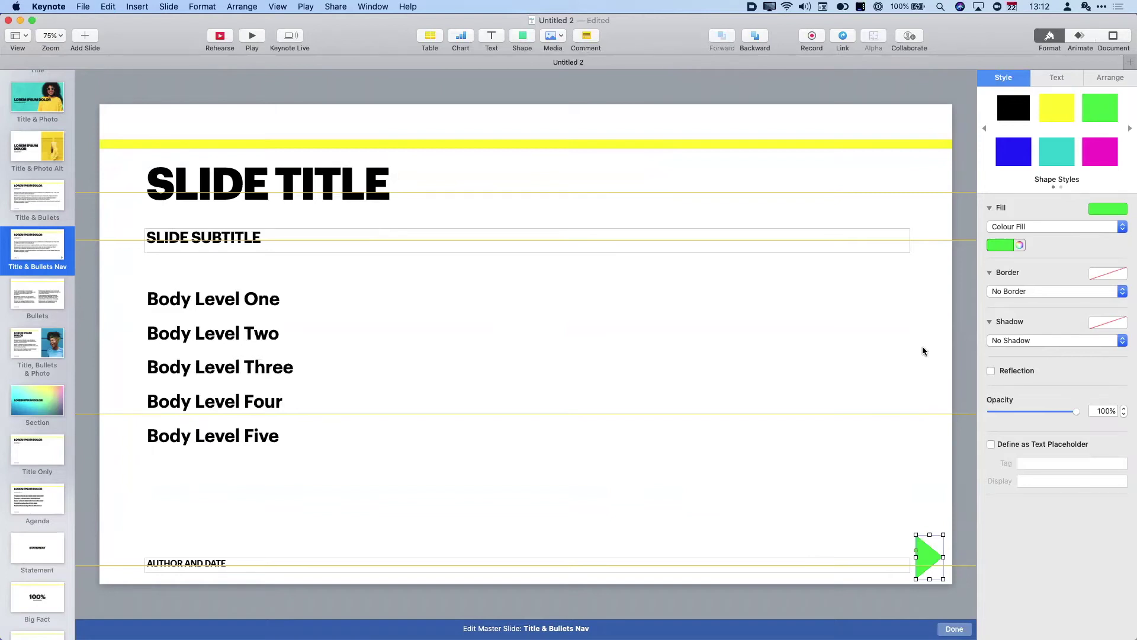
Step: Place a copy of the green triangle in the master slide's lower-left corner and flip it horizontally to point left
left_click_drag(930, 556, 120, 559)
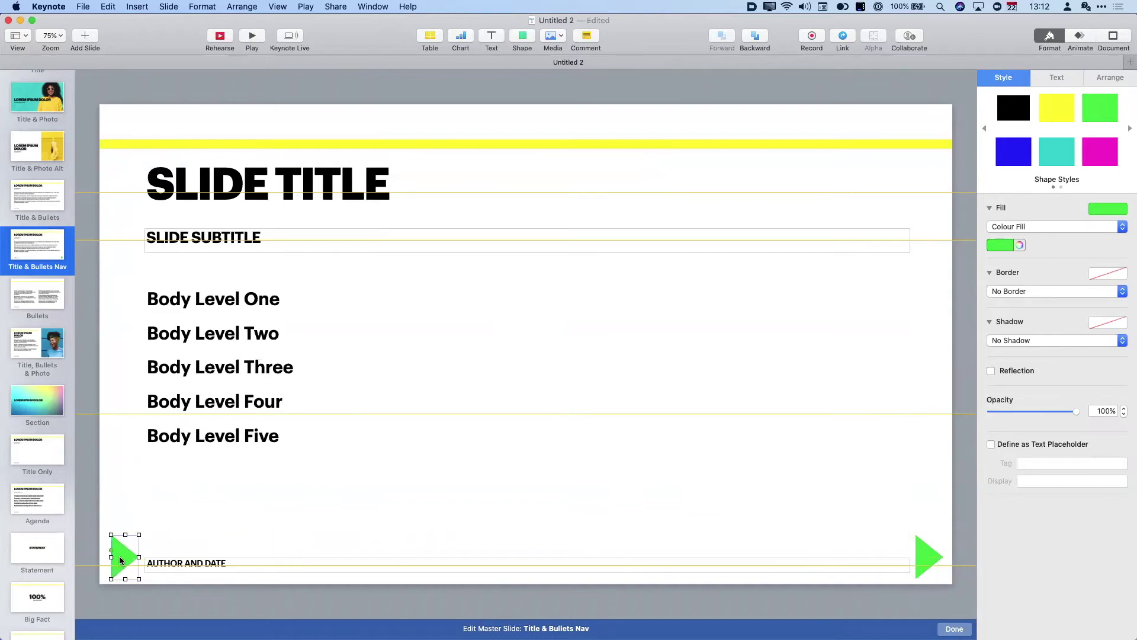
left_click(234, 6)
left_click(261, 113)
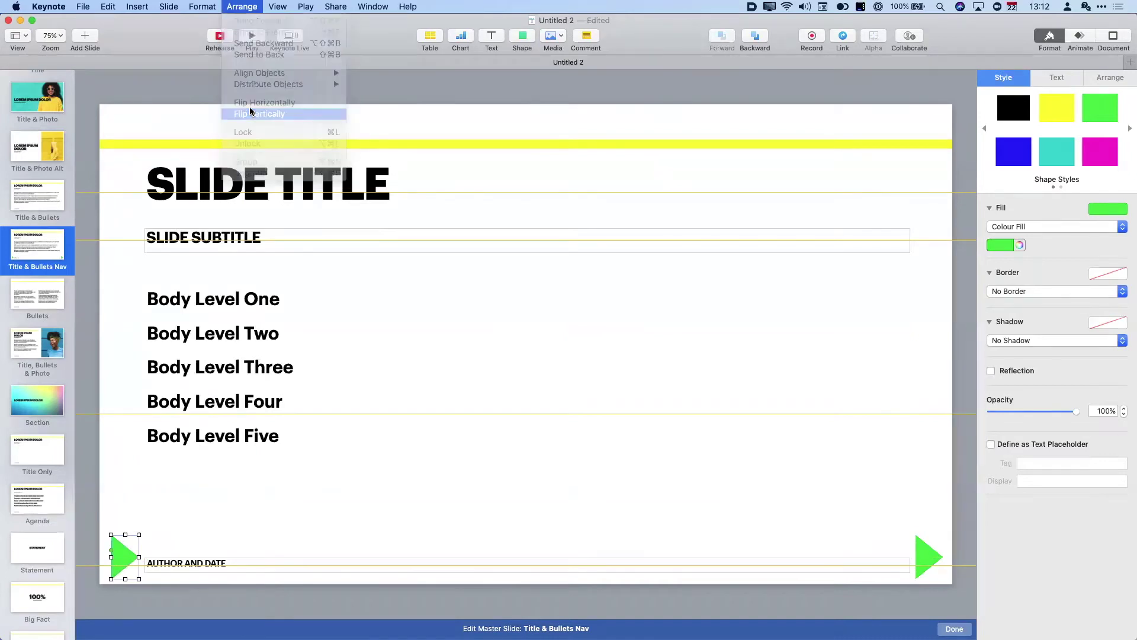
left_click(239, 7)
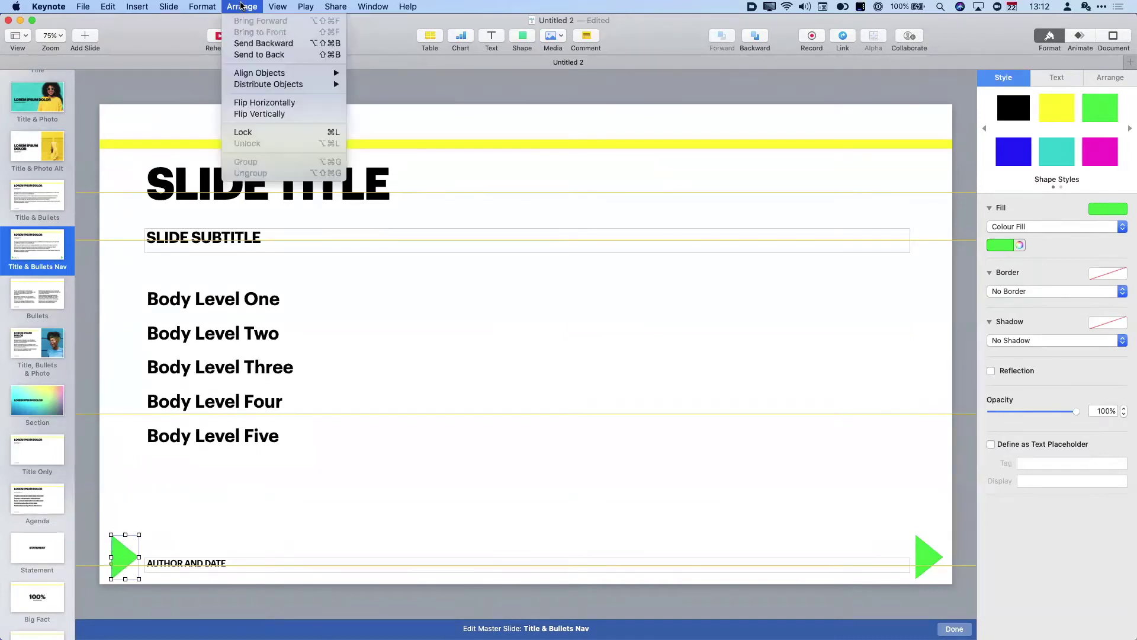
left_click(259, 102)
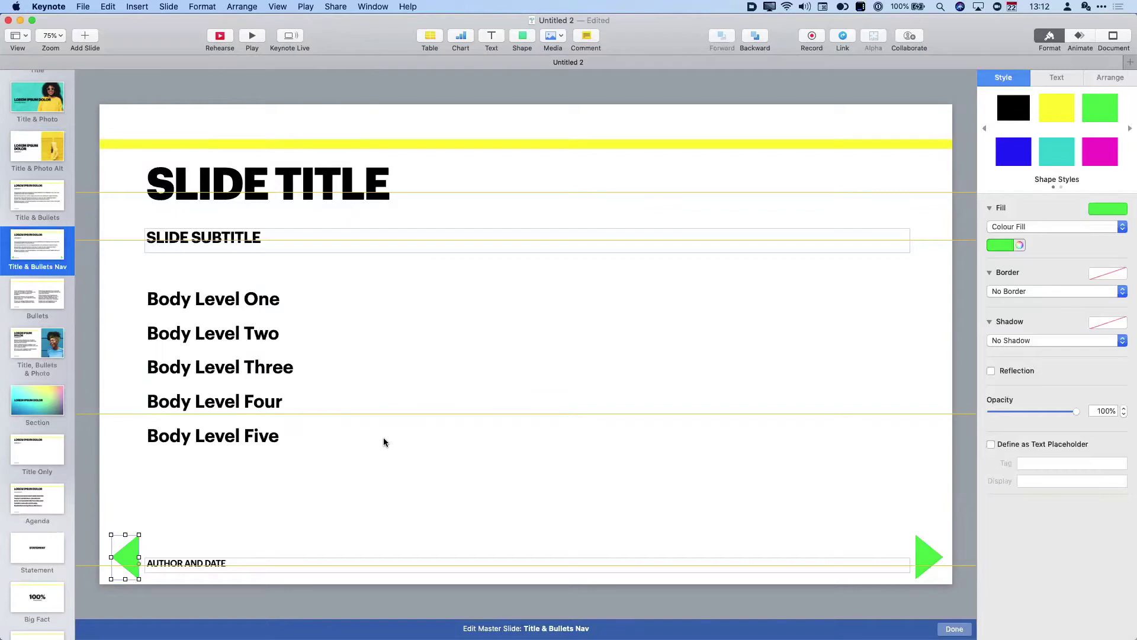
Step: Search the Help for "link" to locate the Add Link command, and link the right-pointing green triangle to the next slide
left_click(928, 557)
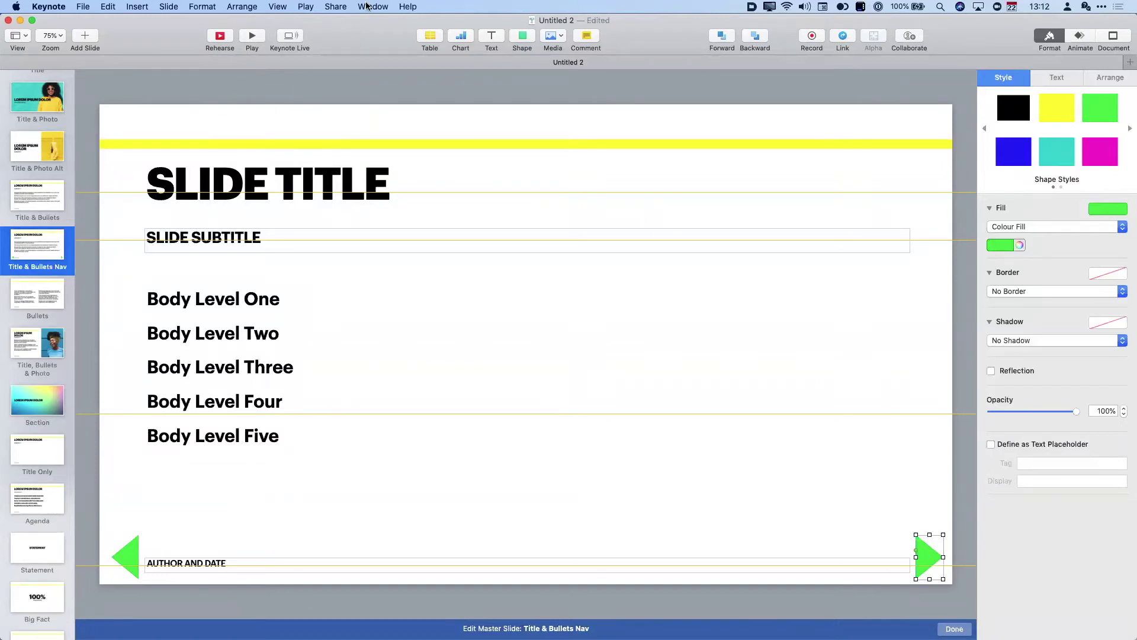
left_click(138, 6)
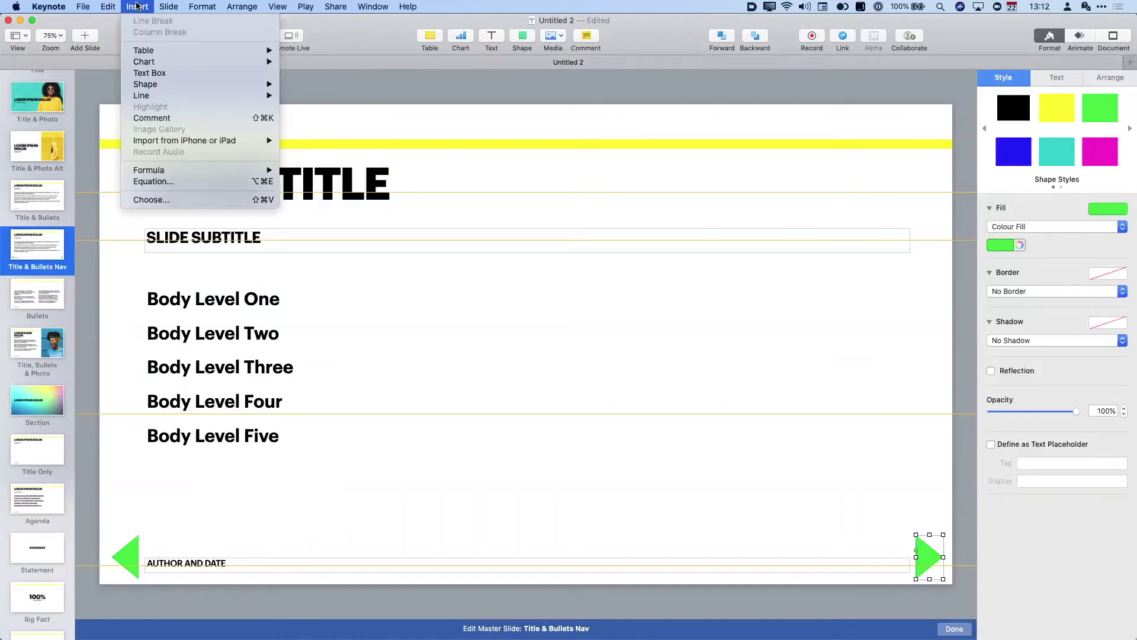
mouse_move(409, 6)
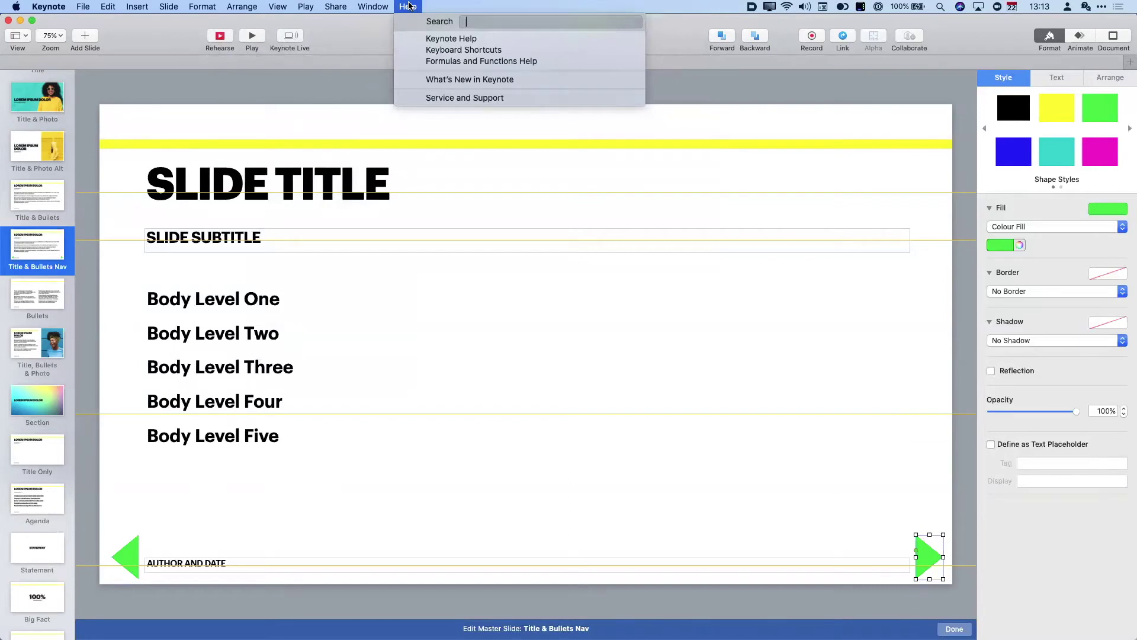
type("link")
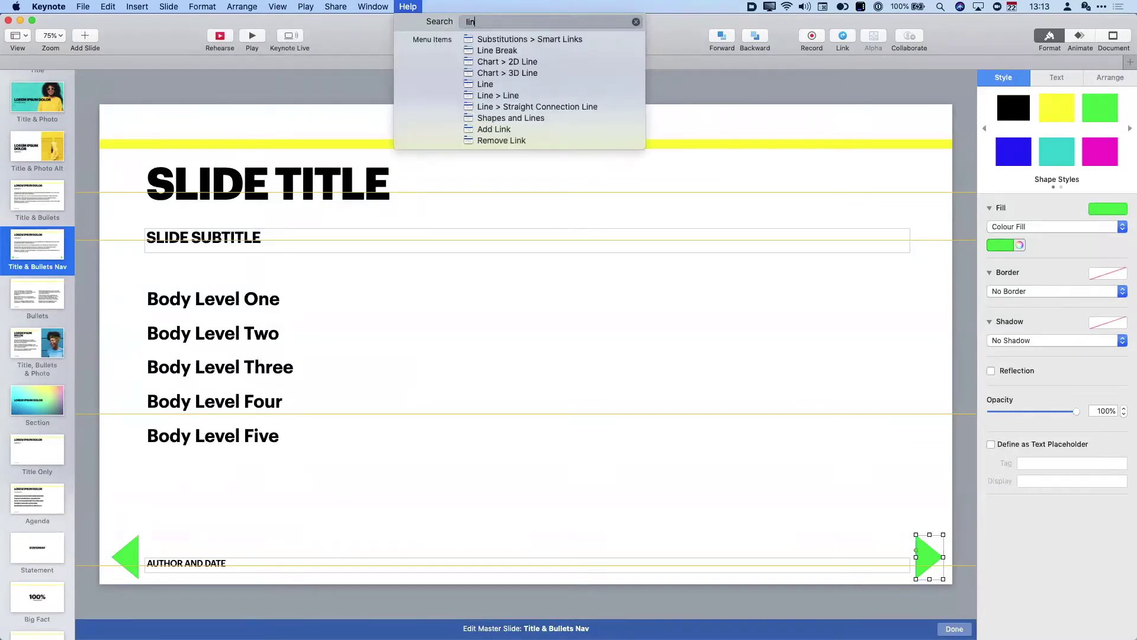
mouse_move(499, 39)
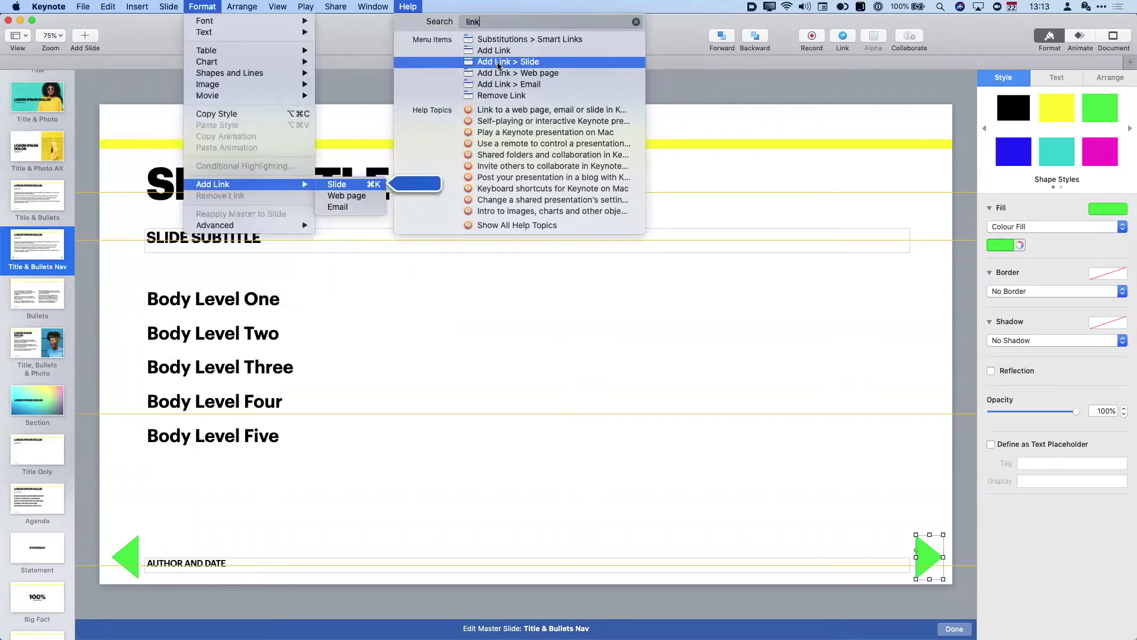
left_click(408, 6)
left_click(407, 7)
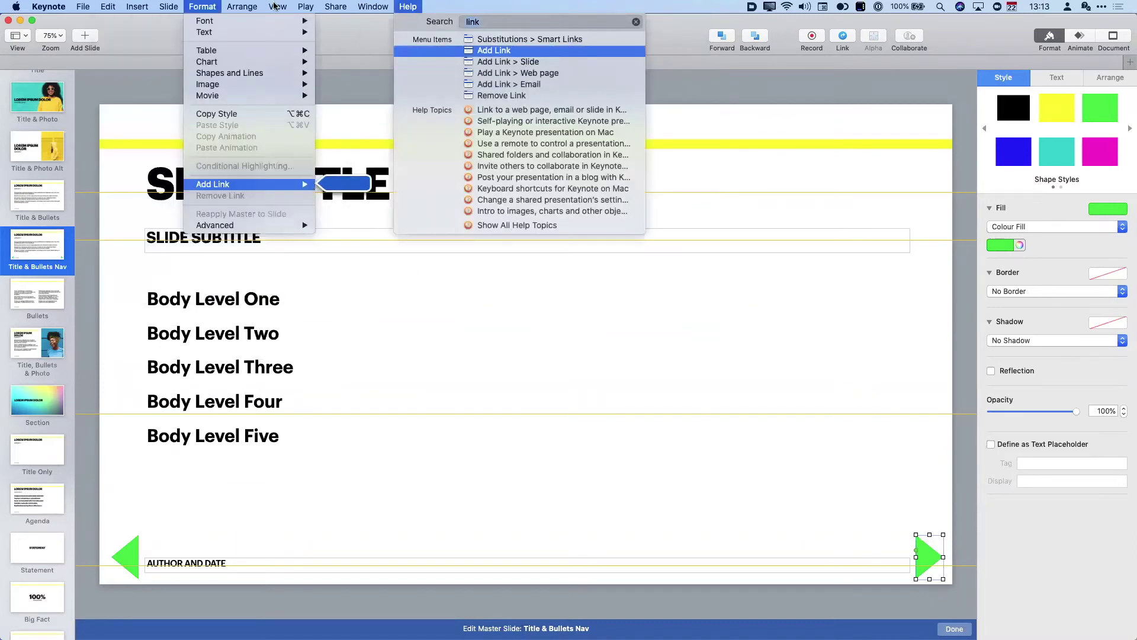
mouse_move(212, 7)
mouse_move(238, 184)
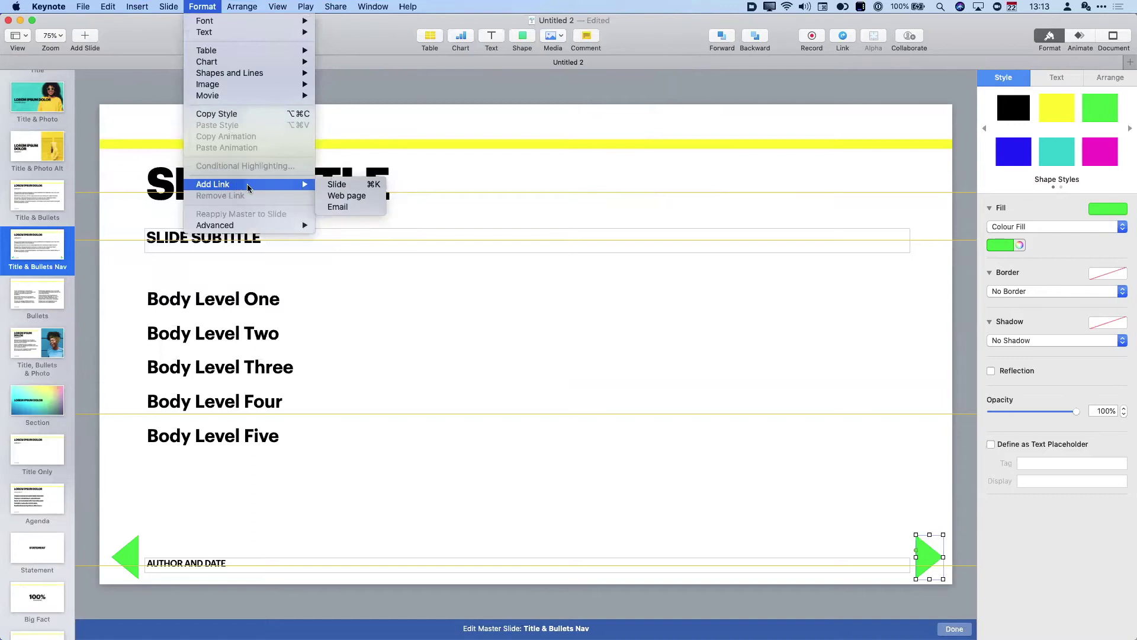
left_click(338, 185)
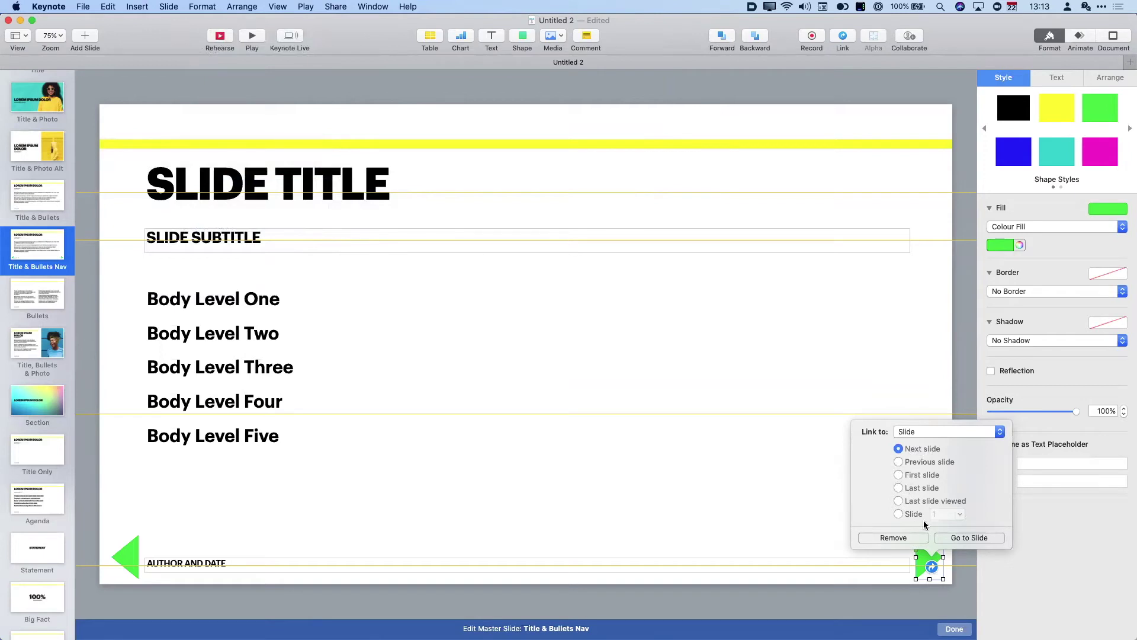
left_click(905, 451)
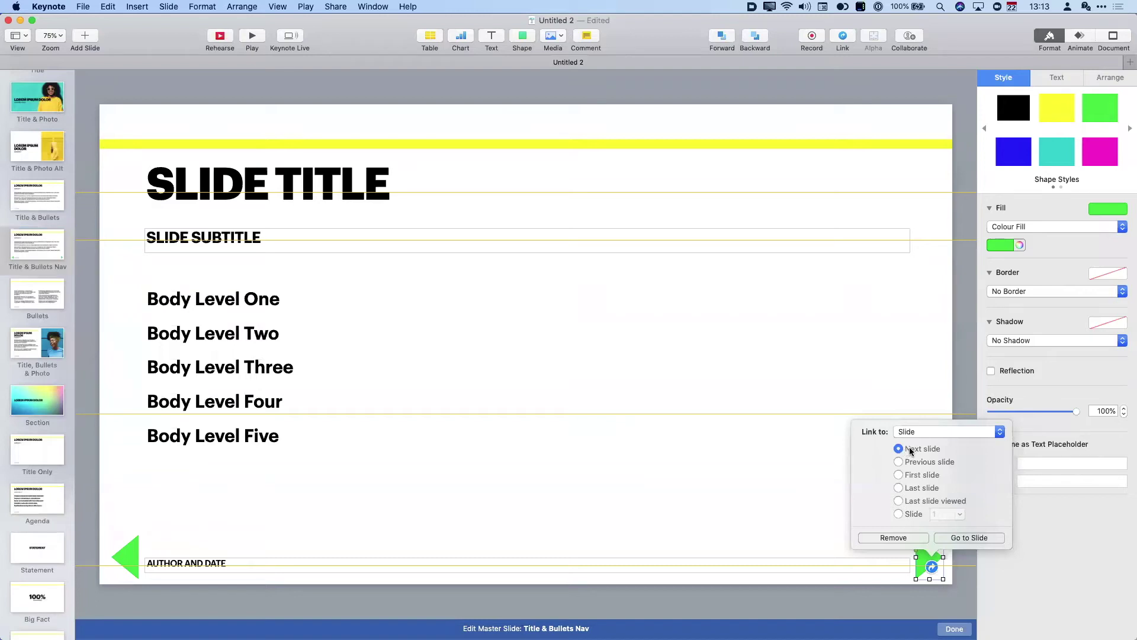
Step: Follow the triangle's link to its slide, and return to editing the "Title & Bullets Nav" master slide
left_click(968, 537)
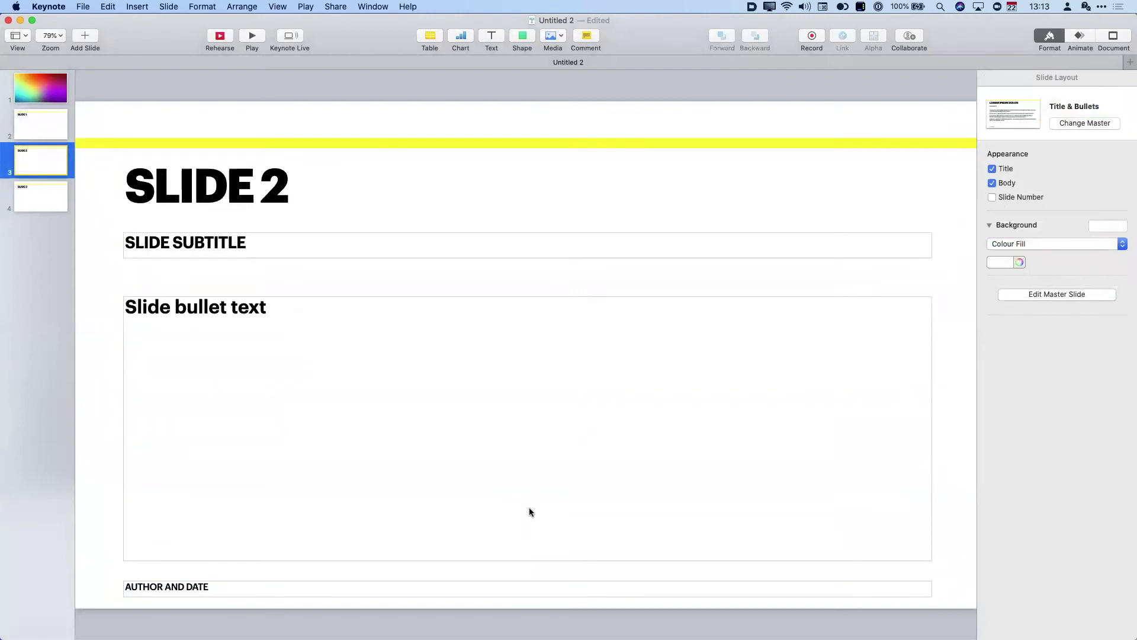
left_click(17, 37)
left_click(61, 155)
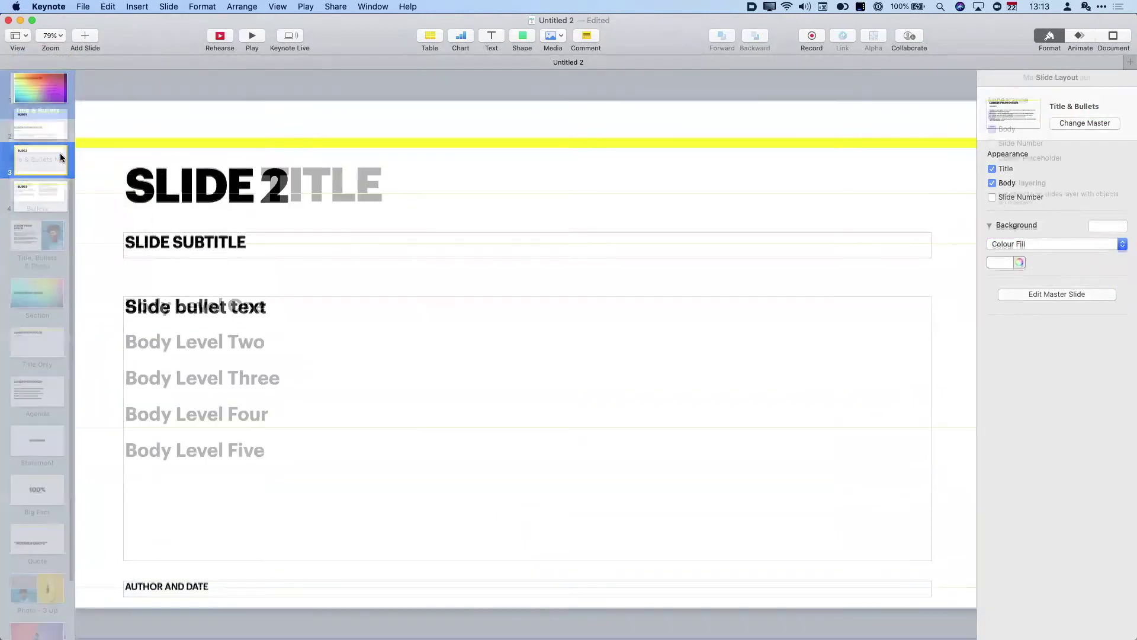
left_click(47, 147)
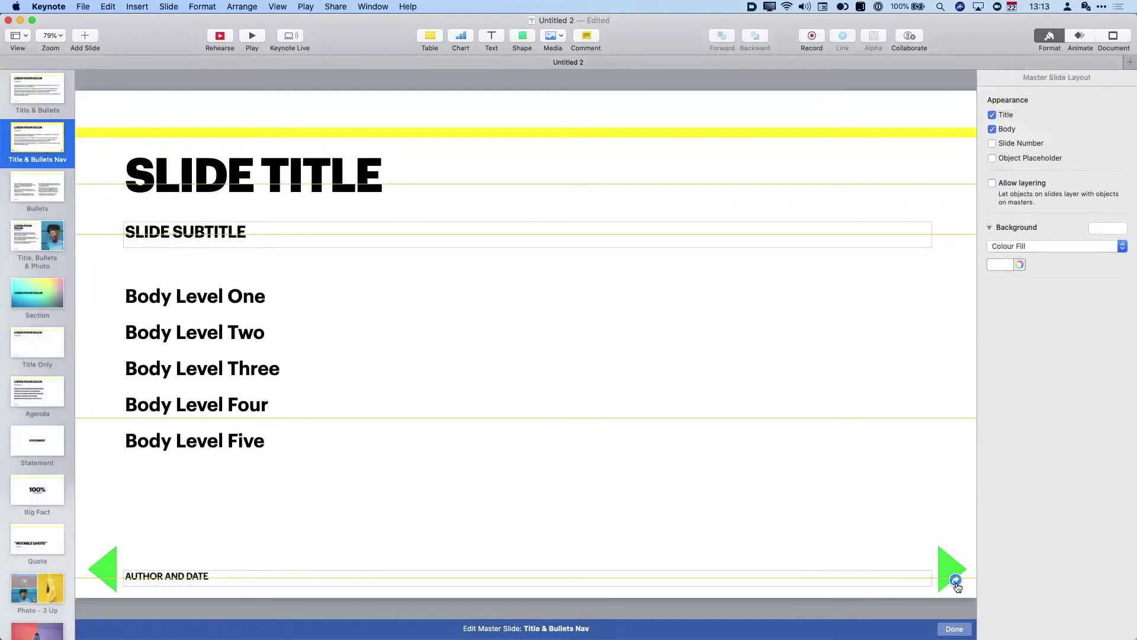
Step: Link the left-pointing green triangle on the master slide to the previous slide
left_click(112, 561)
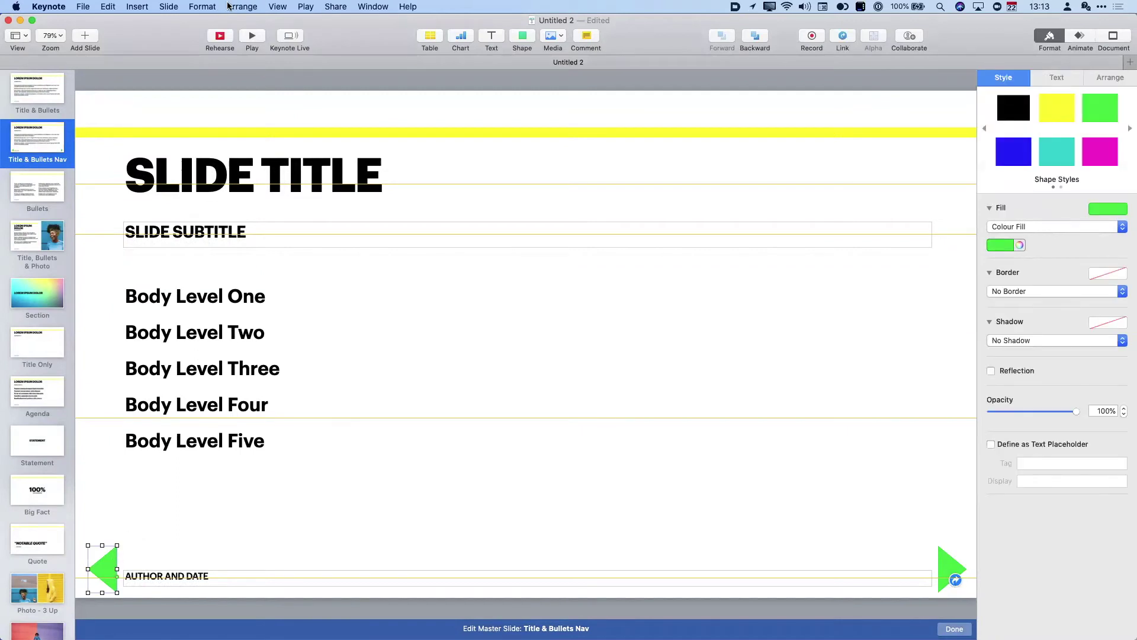
left_click(211, 6)
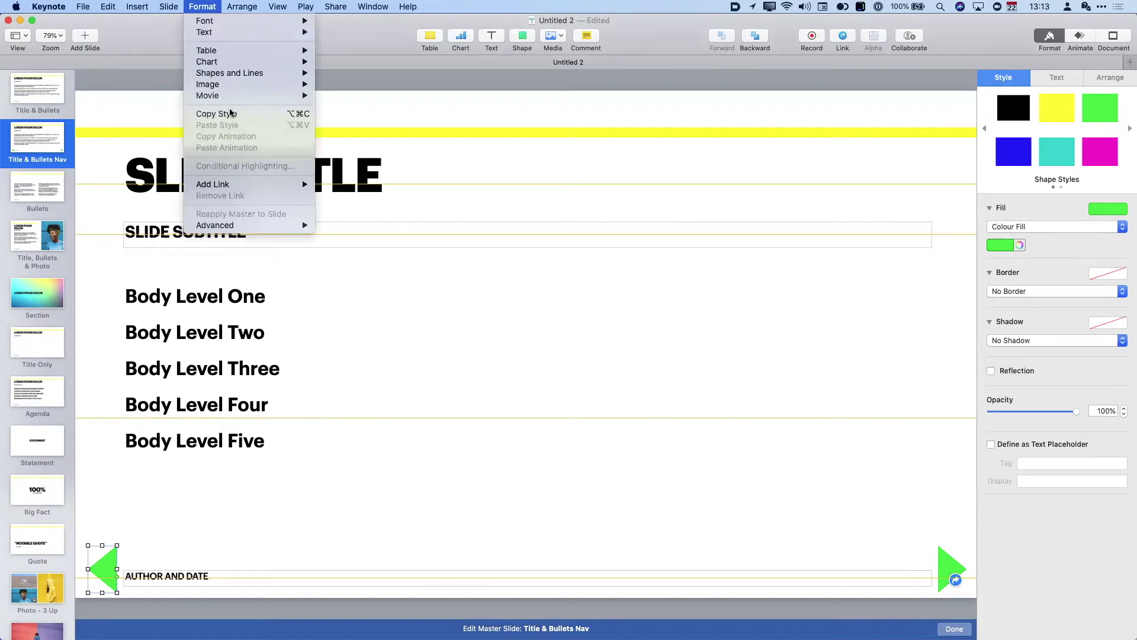
mouse_move(237, 186)
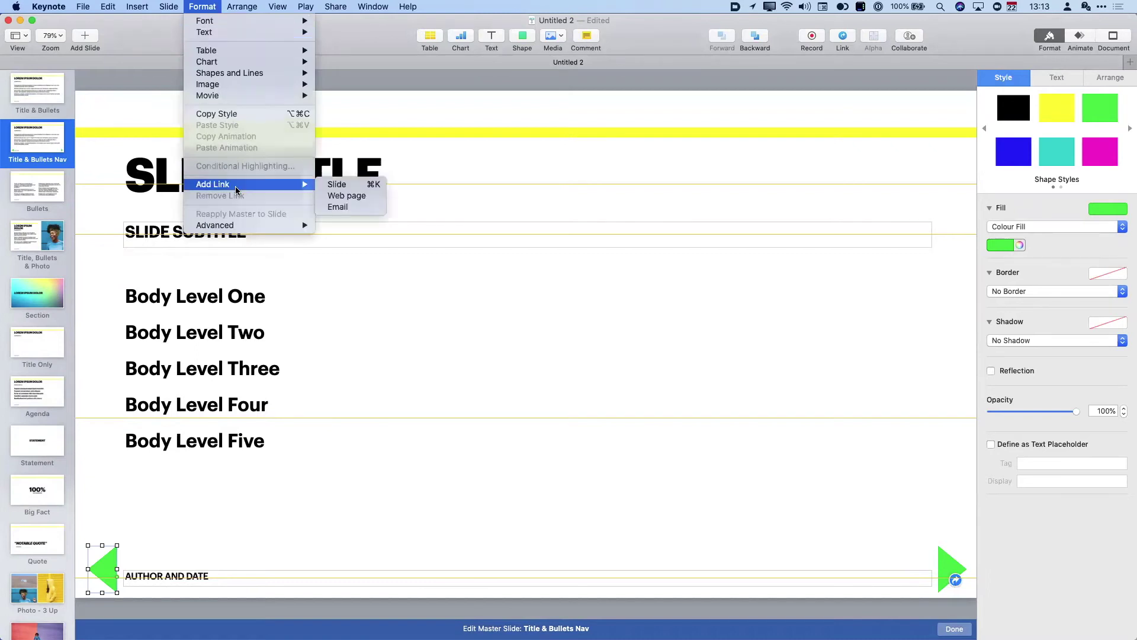
left_click(351, 186)
left_click(66, 453)
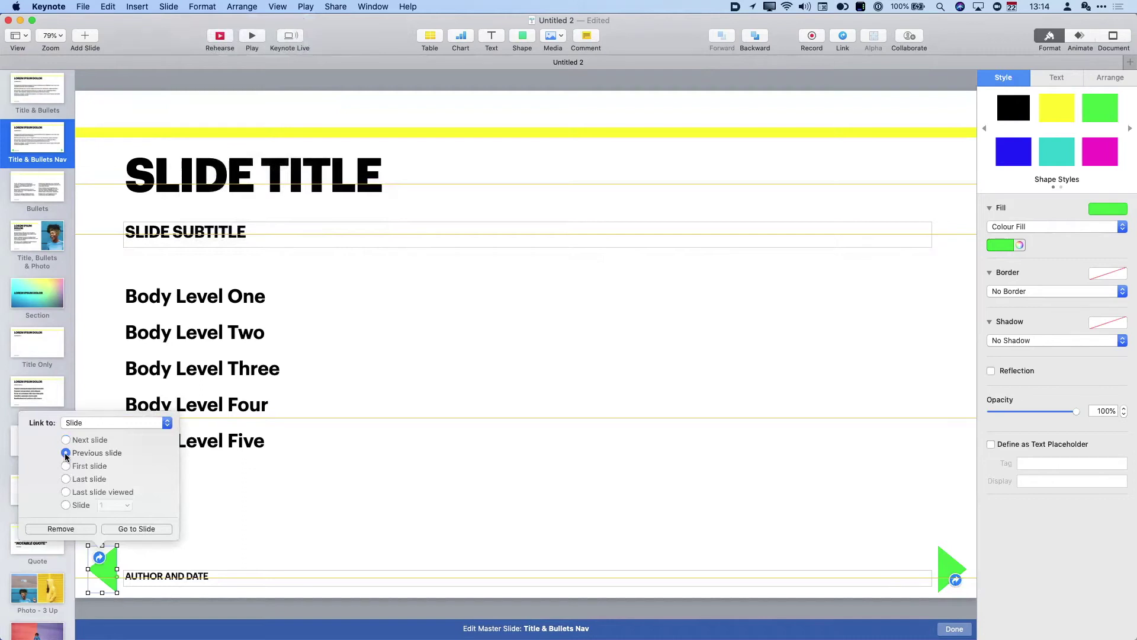
left_click(267, 488)
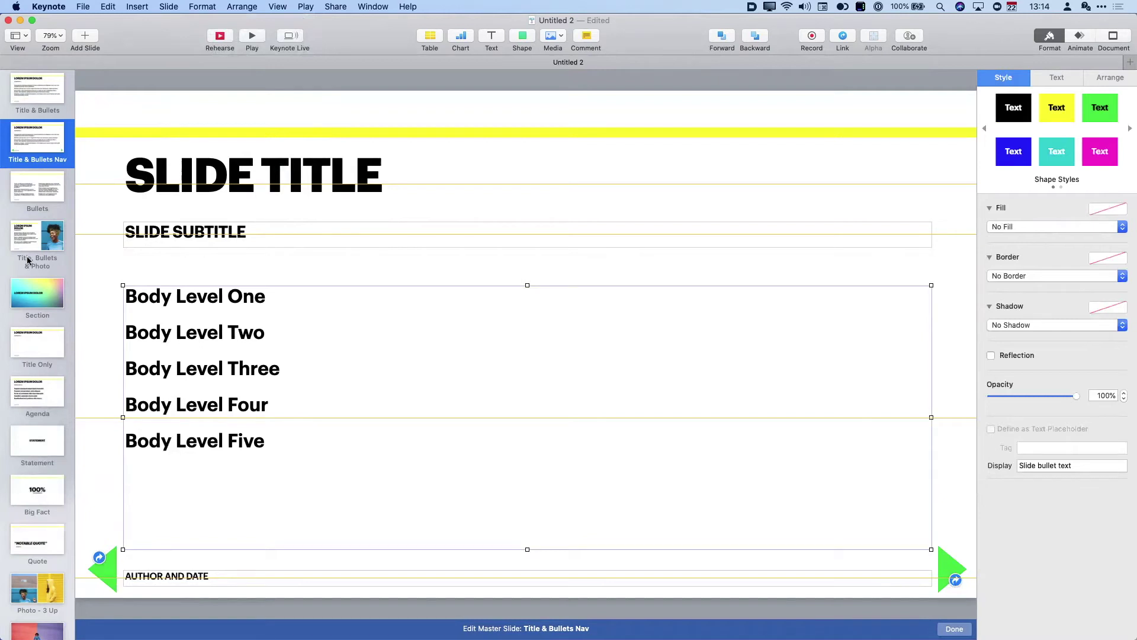
Step: Exit master slide editing and apply the "Title & Bullets Nav" master to slides 2, 3 and 4 together
scroll(27, 256, "up", 3)
left_click(27, 33)
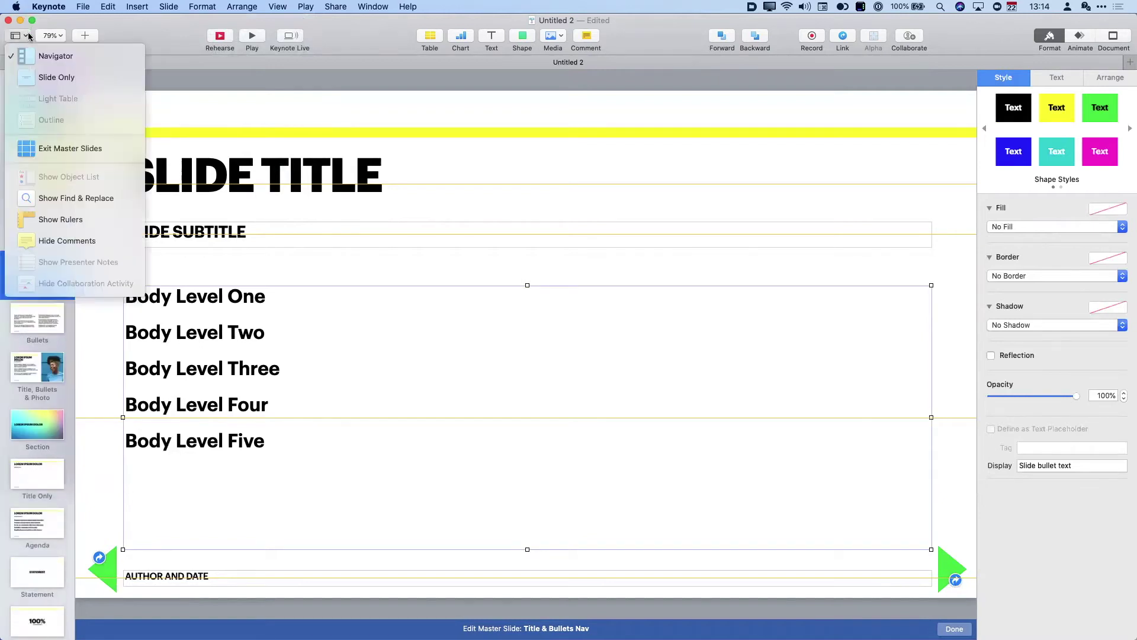
left_click(73, 151)
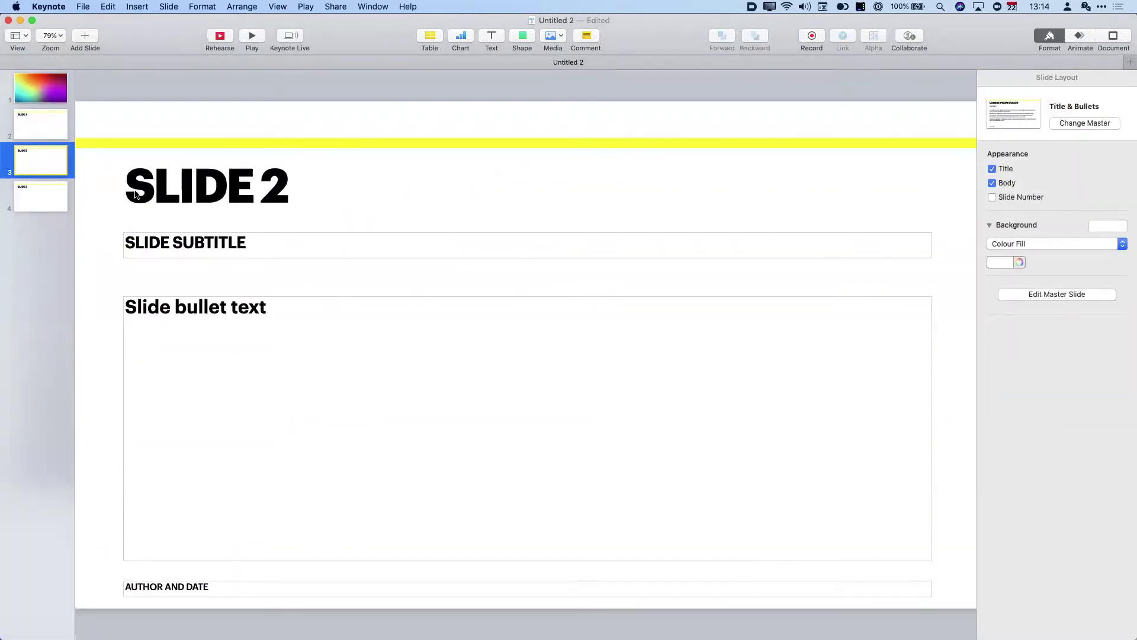
left_click(39, 120)
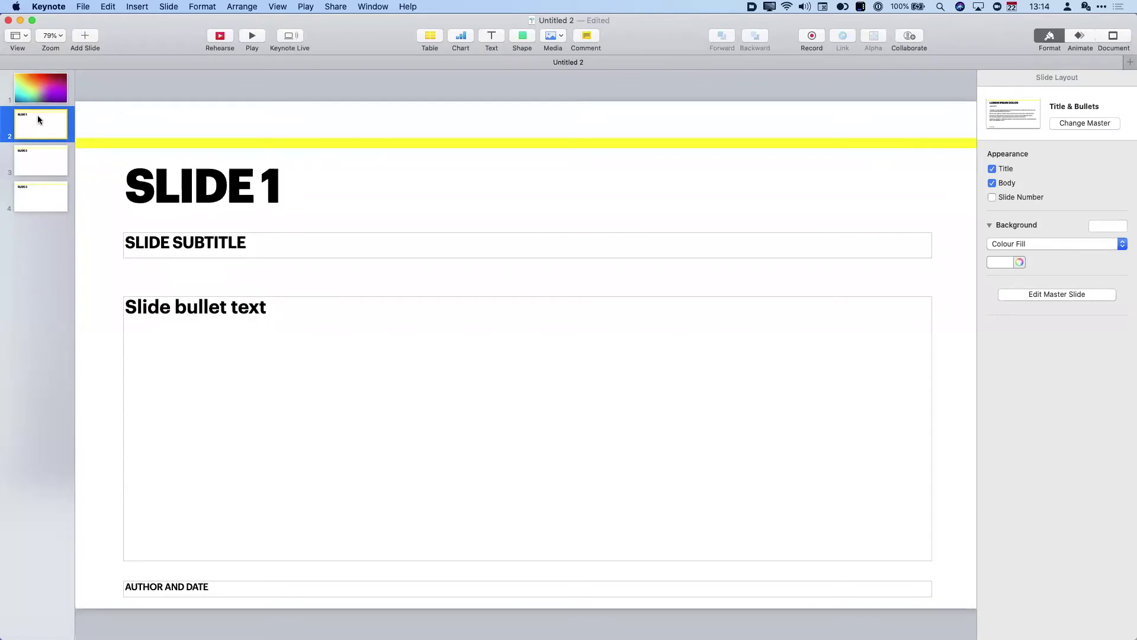
left_click(45, 155)
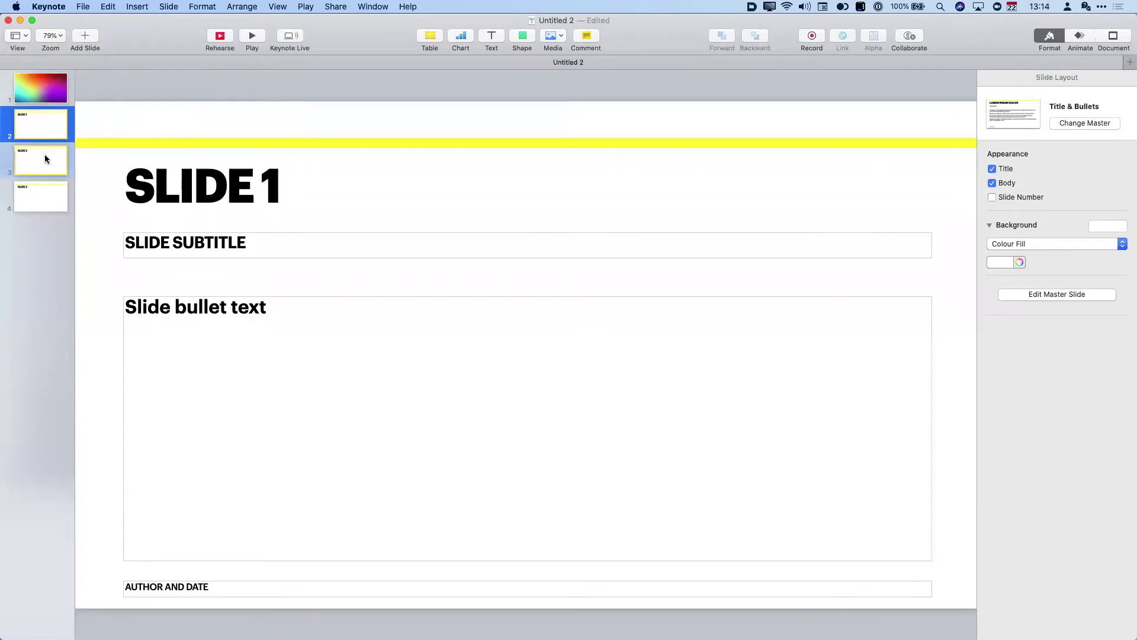
left_click(44, 189, "super")
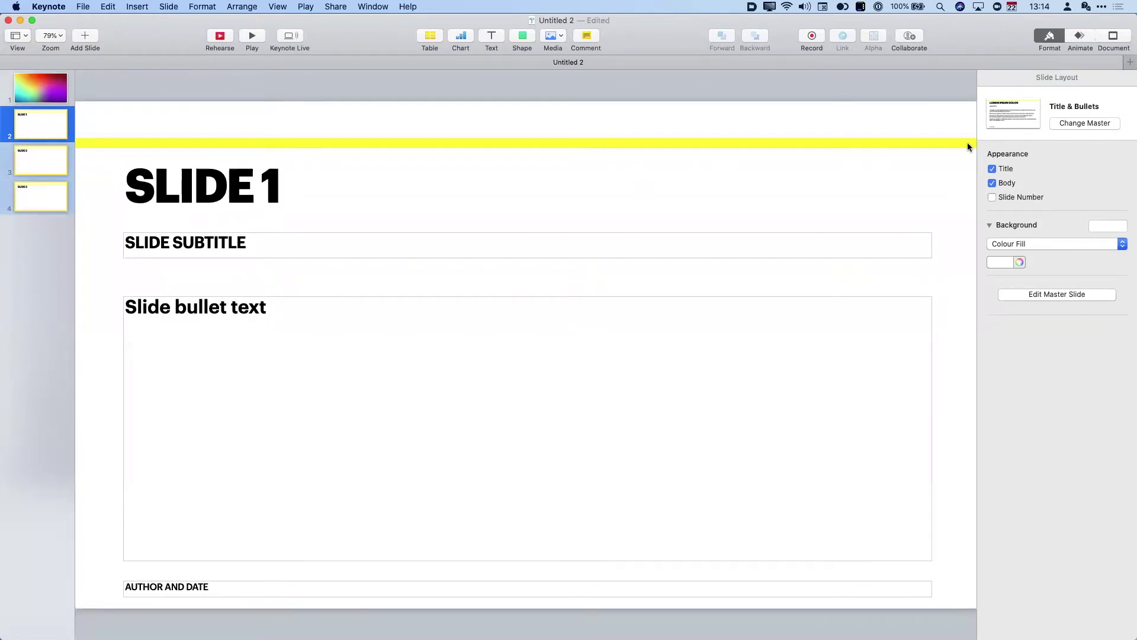
left_click(1077, 125)
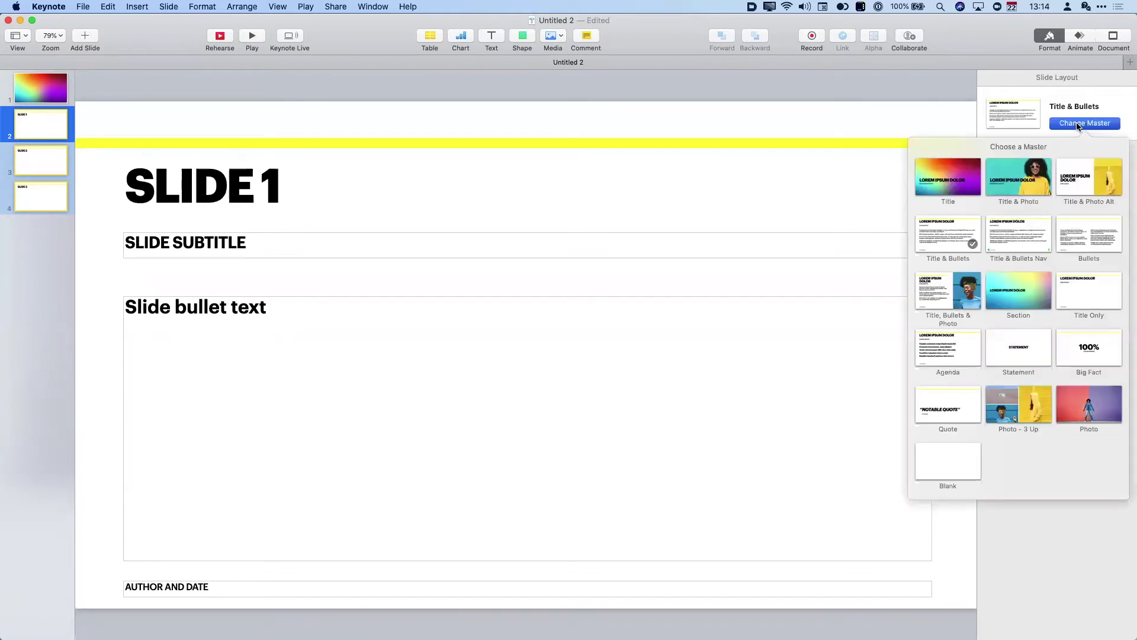
left_click(1022, 241)
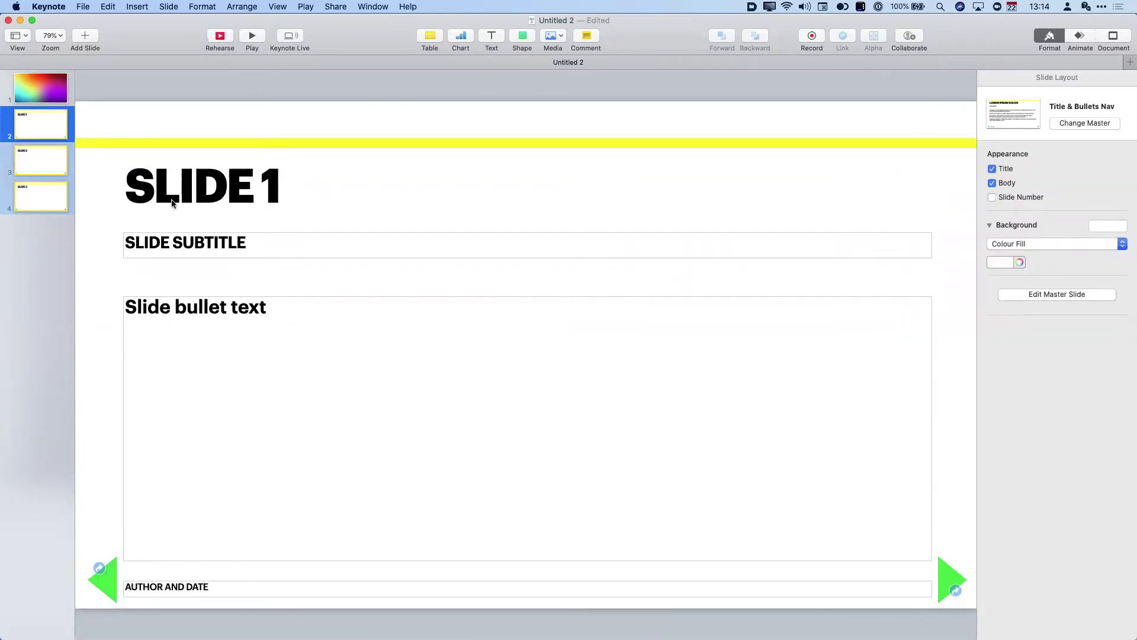
Step: Play the presentation from "Slide 1", test the forward and backward navigation triangles, and exit the slideshow
left_click(252, 36)
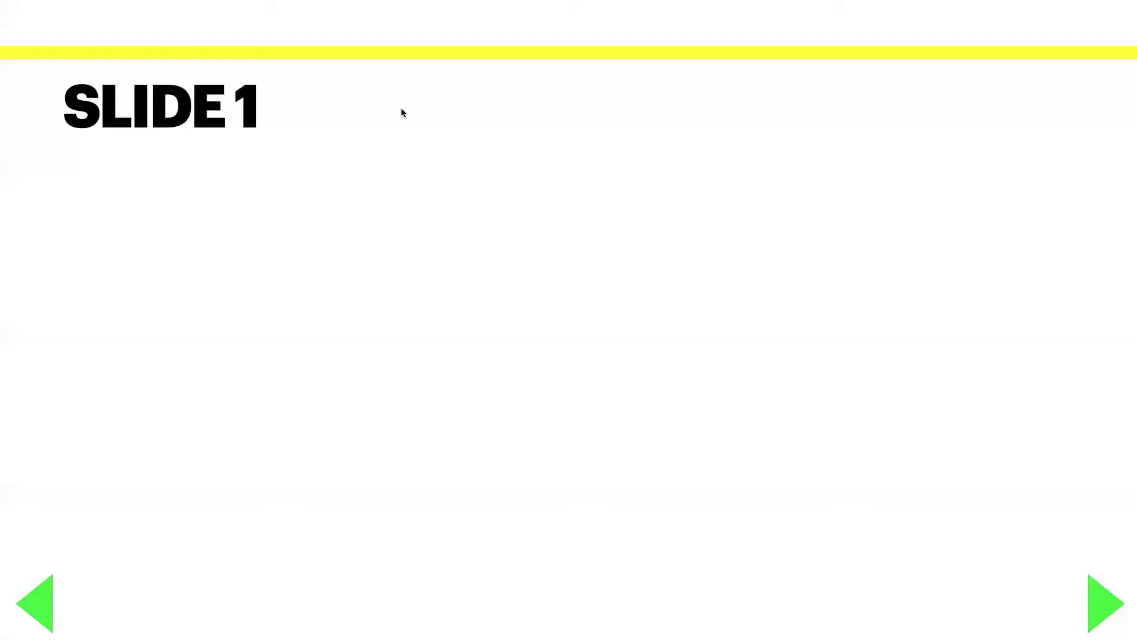
left_click(1101, 609)
left_click(1101, 609)
left_click(51, 602)
left_click(51, 602)
key("Escape")
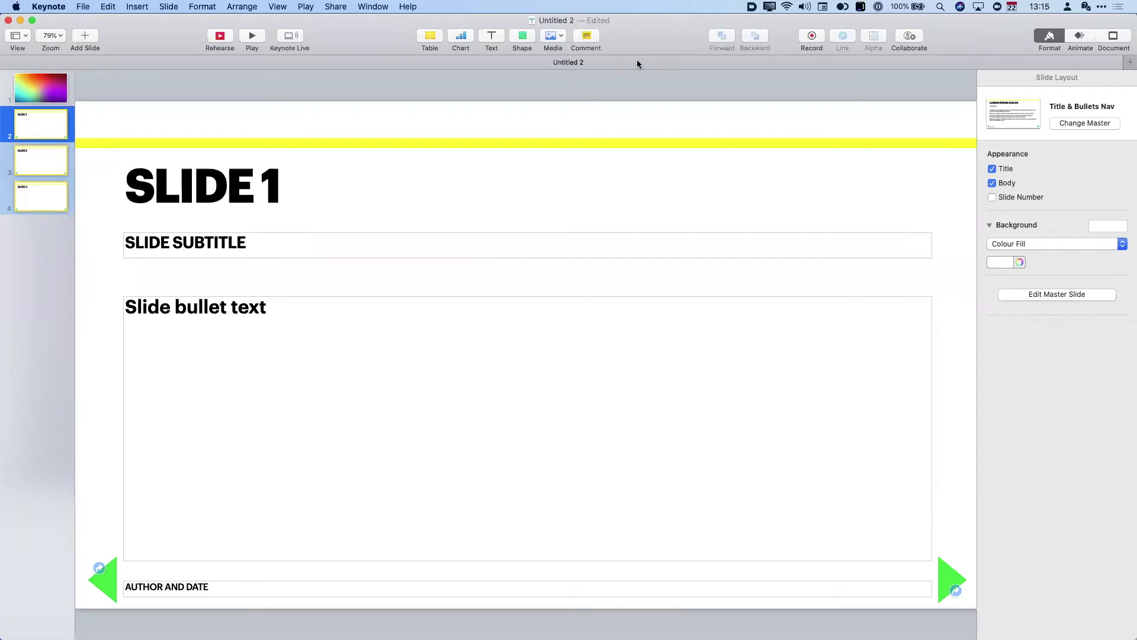
Step: Try out a table style with a yellow header row and column on the "Slide 1" slide
left_click(427, 38)
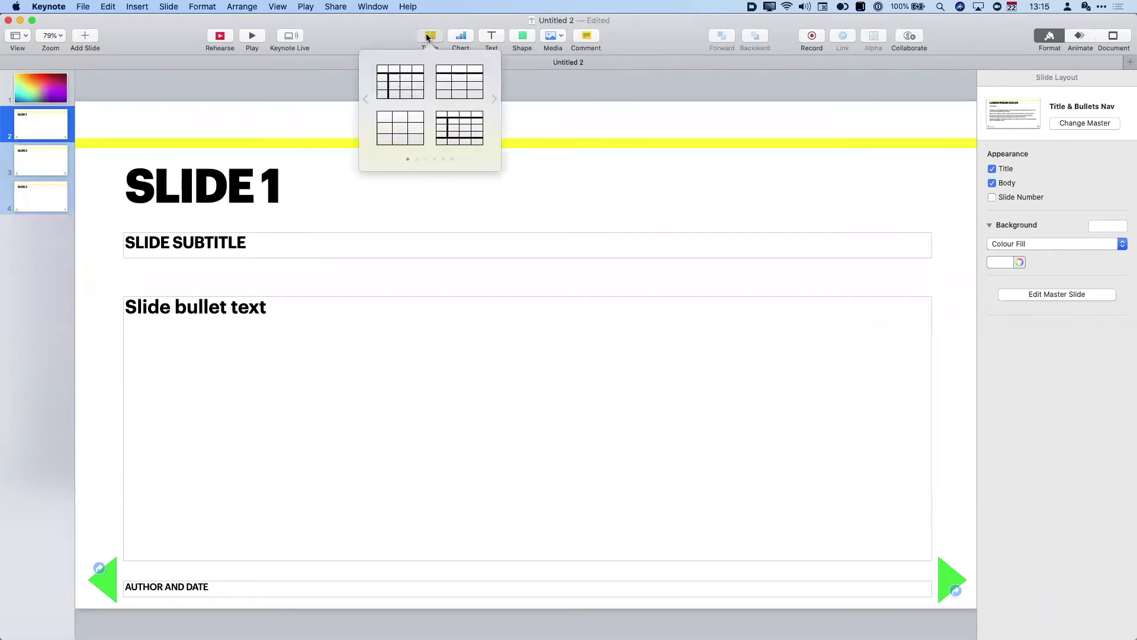
left_click(495, 99)
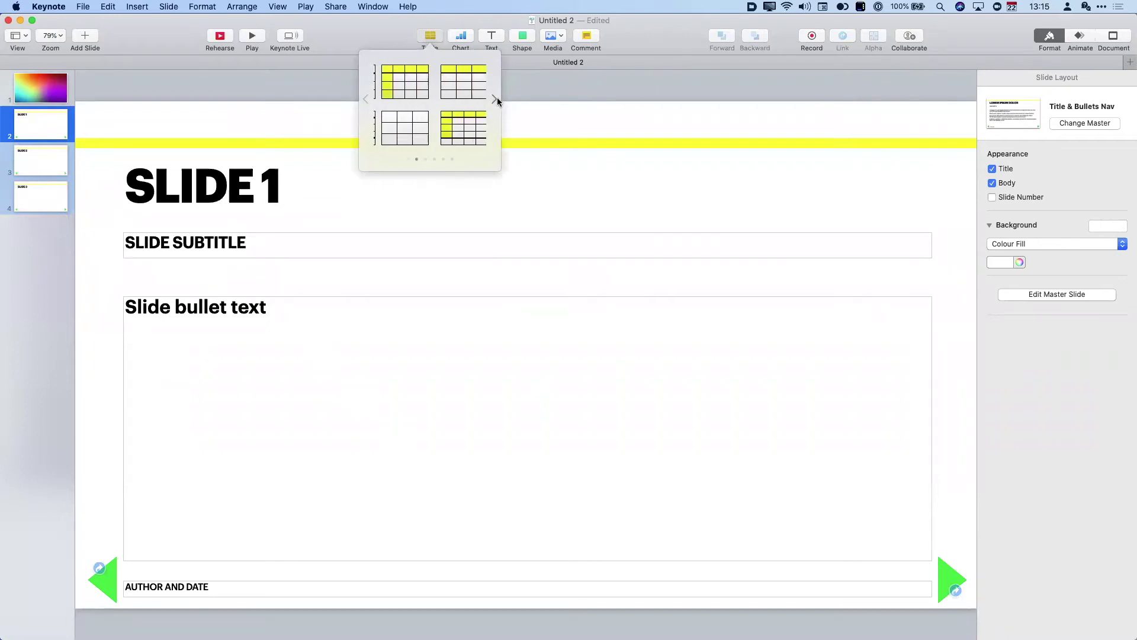
left_click(446, 131)
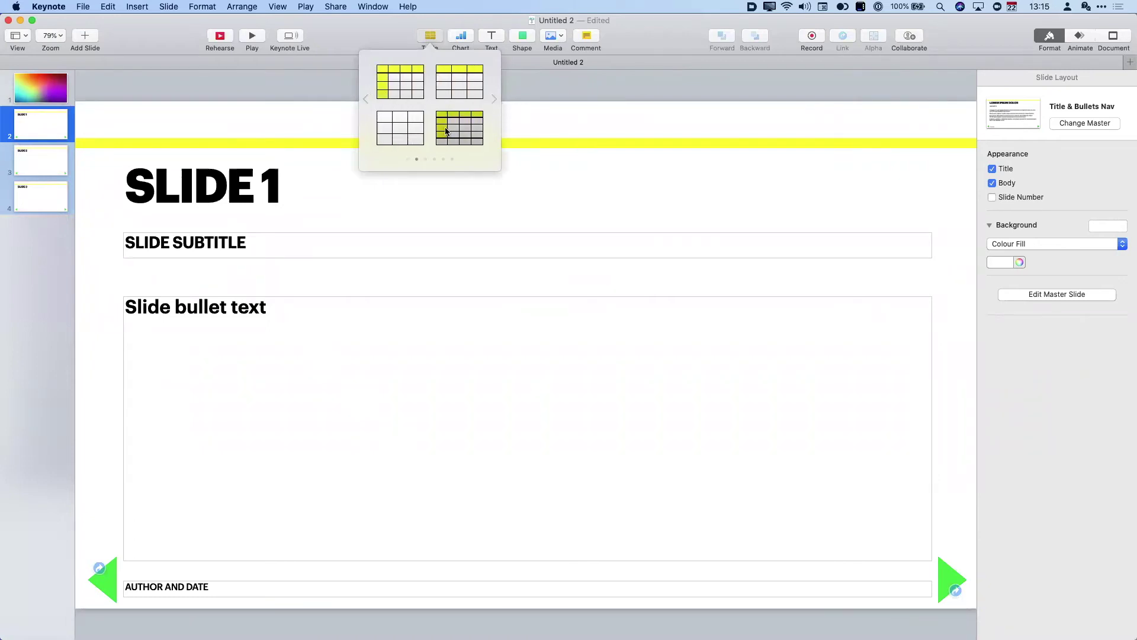
left_click_drag(515, 287, 293, 261)
left_click(371, 218)
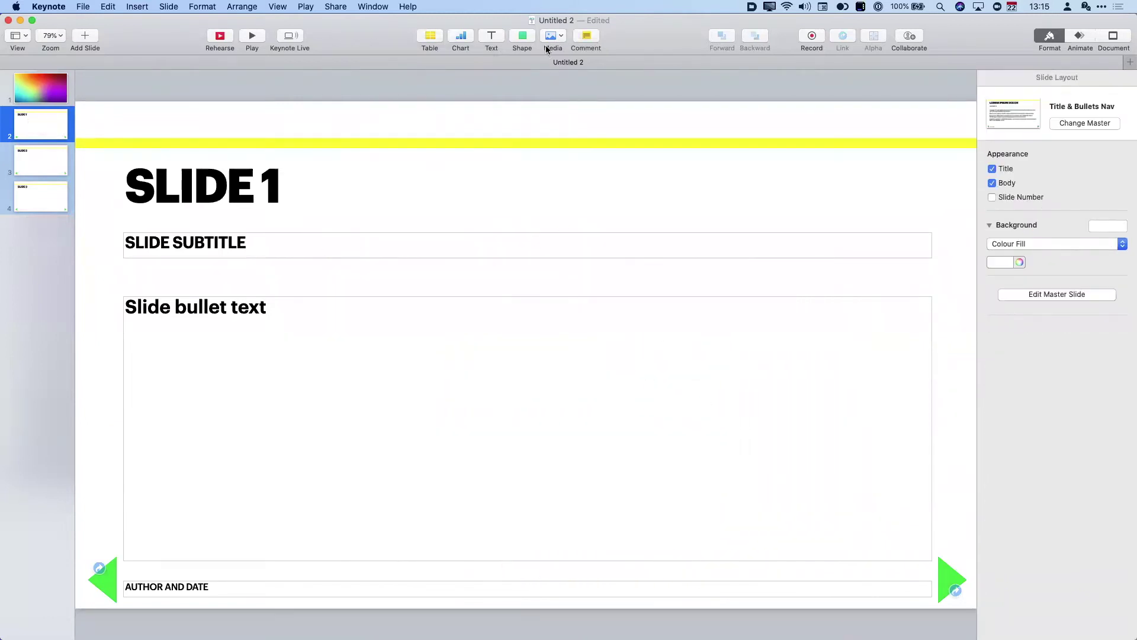
Step: Insert a 2D area chart on the "Slide 1" slide, view its chart data, and delete the chart
left_click(458, 38)
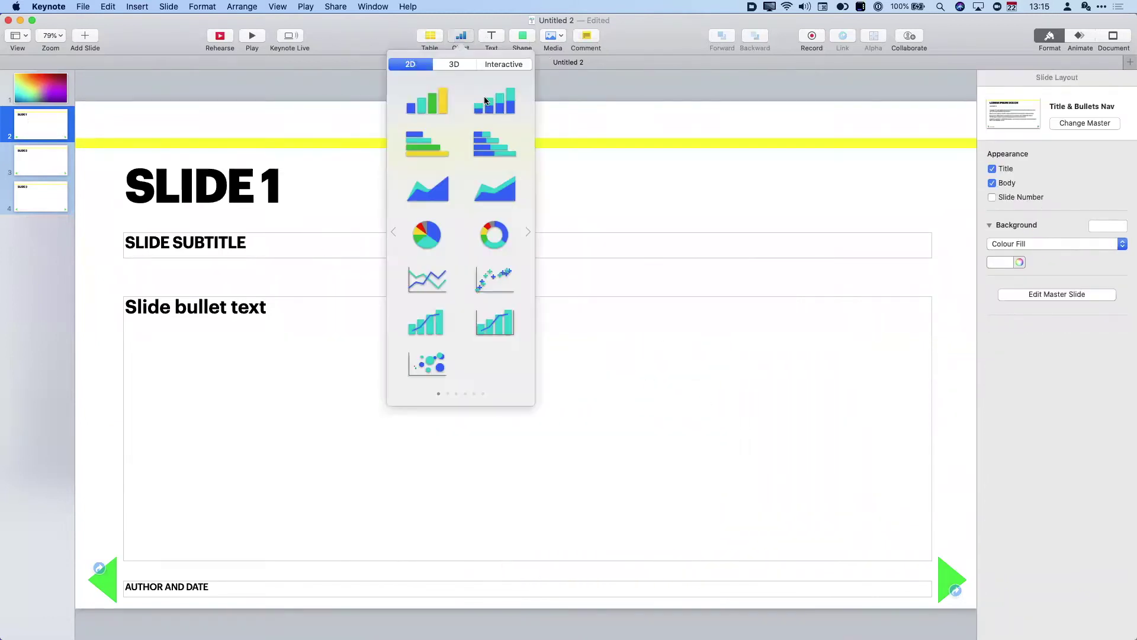
left_click(427, 190)
left_click(720, 572)
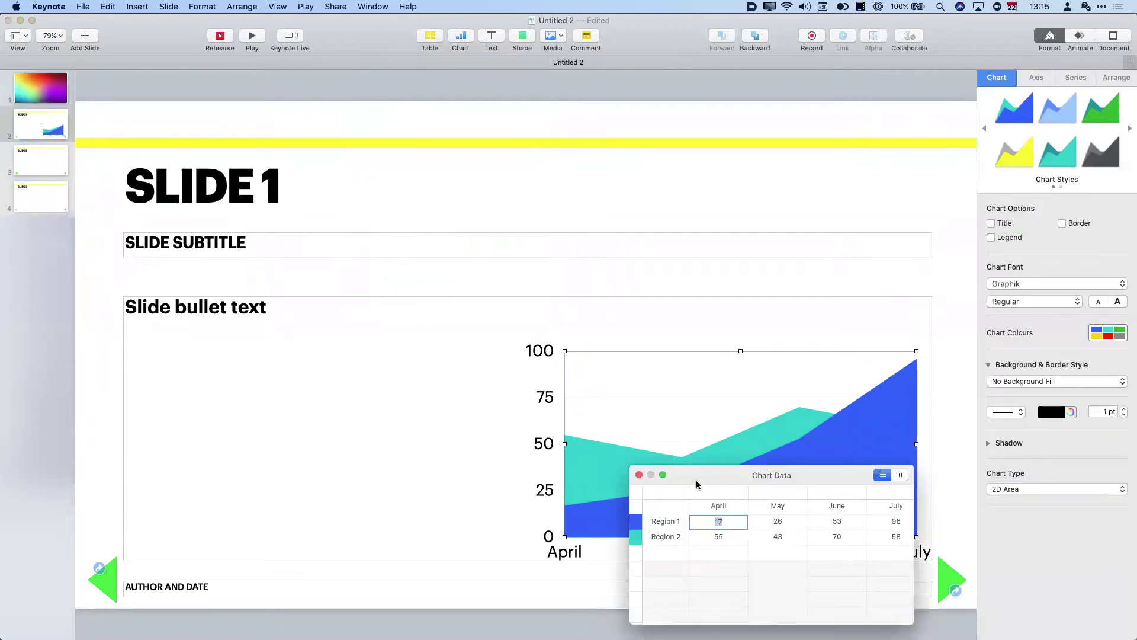
left_click(638, 475)
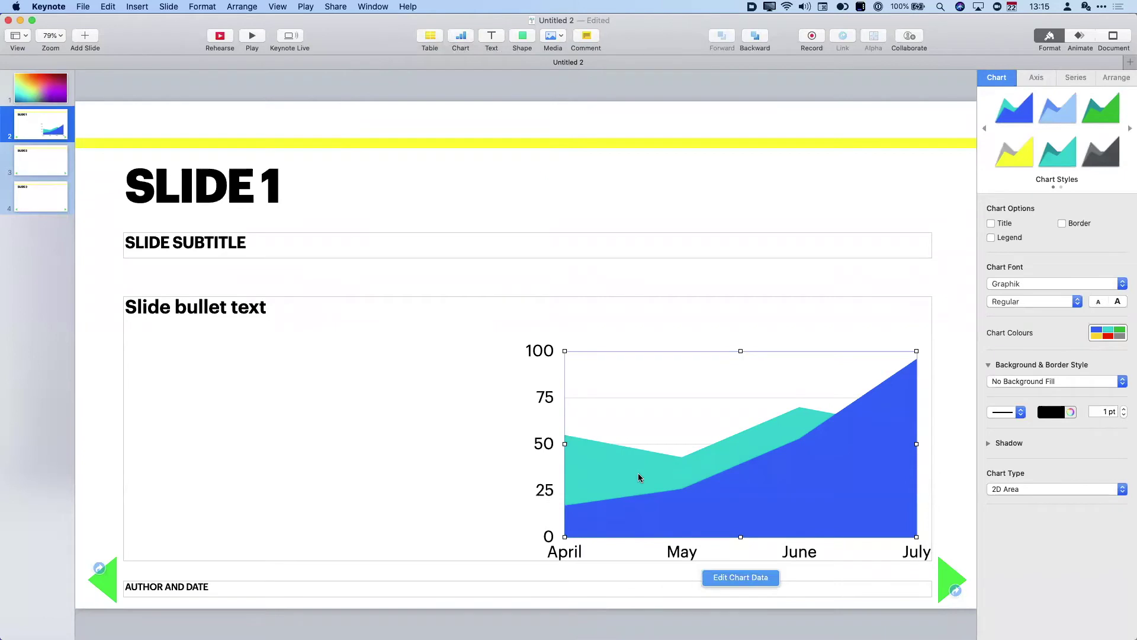
key("BackSpace")
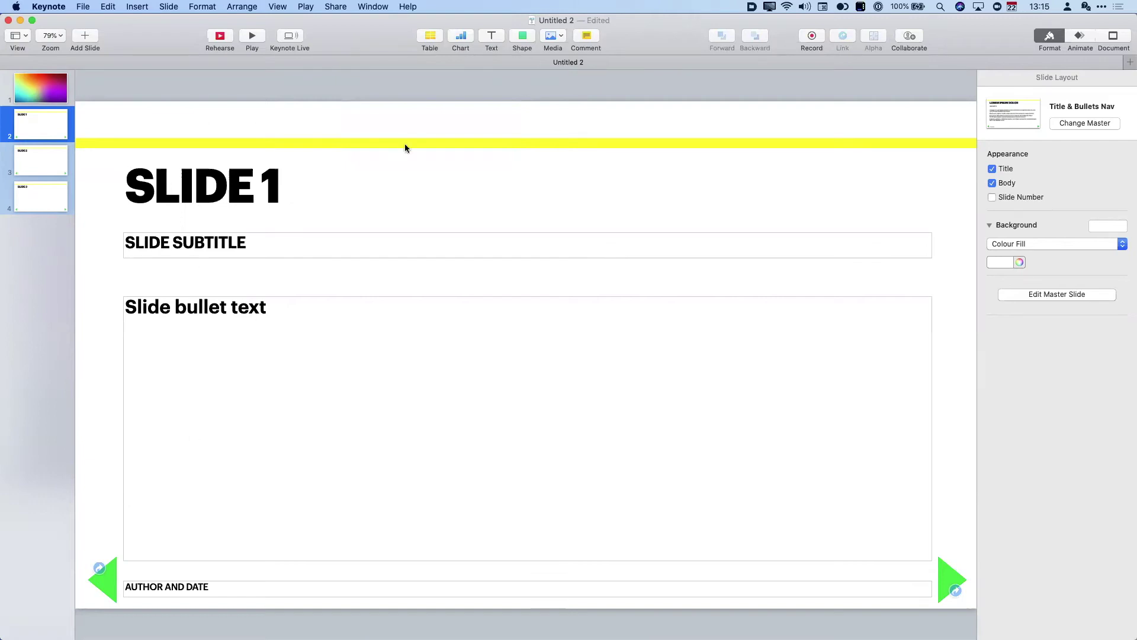
Step: Add a text box reading "This is some text" to the "Slide 1" slide and delete it
left_click(491, 40)
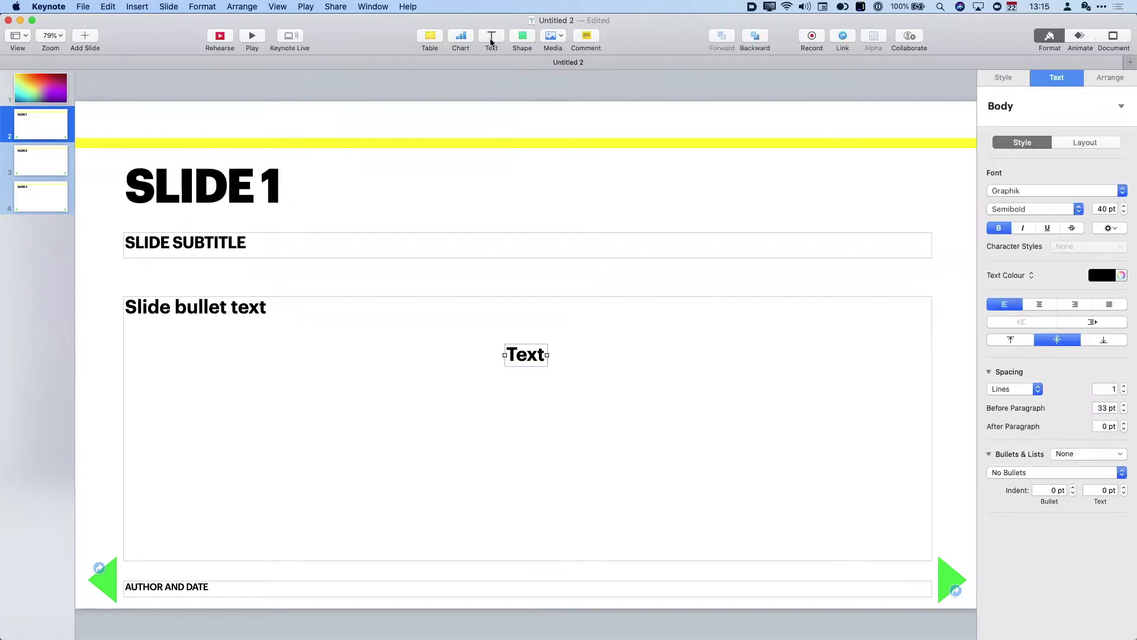
type("This is")
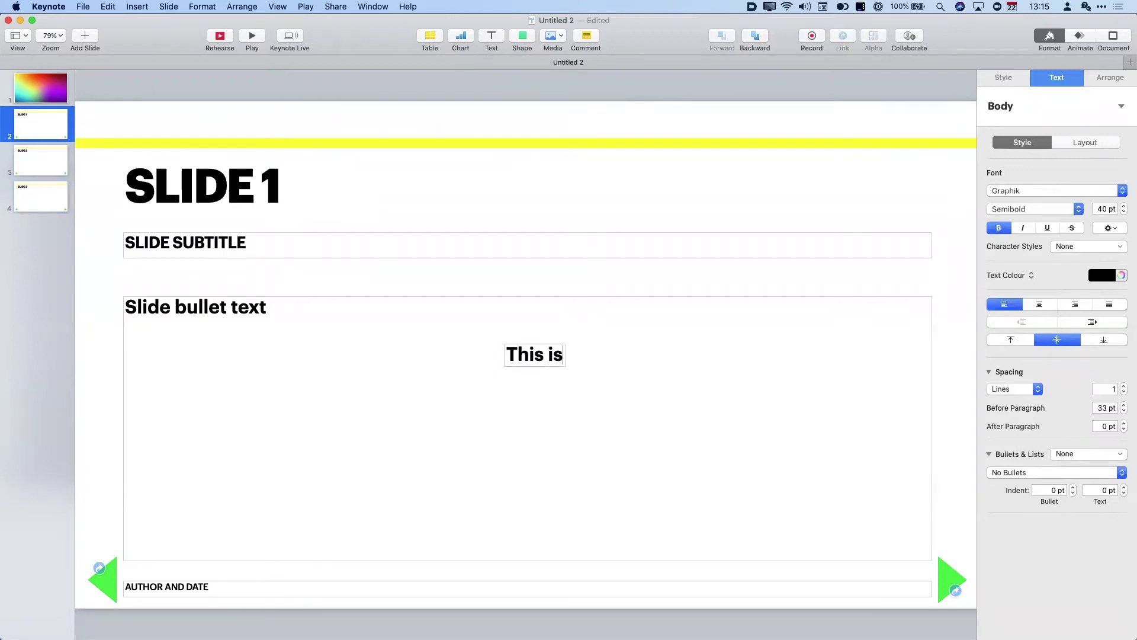
type(" some text")
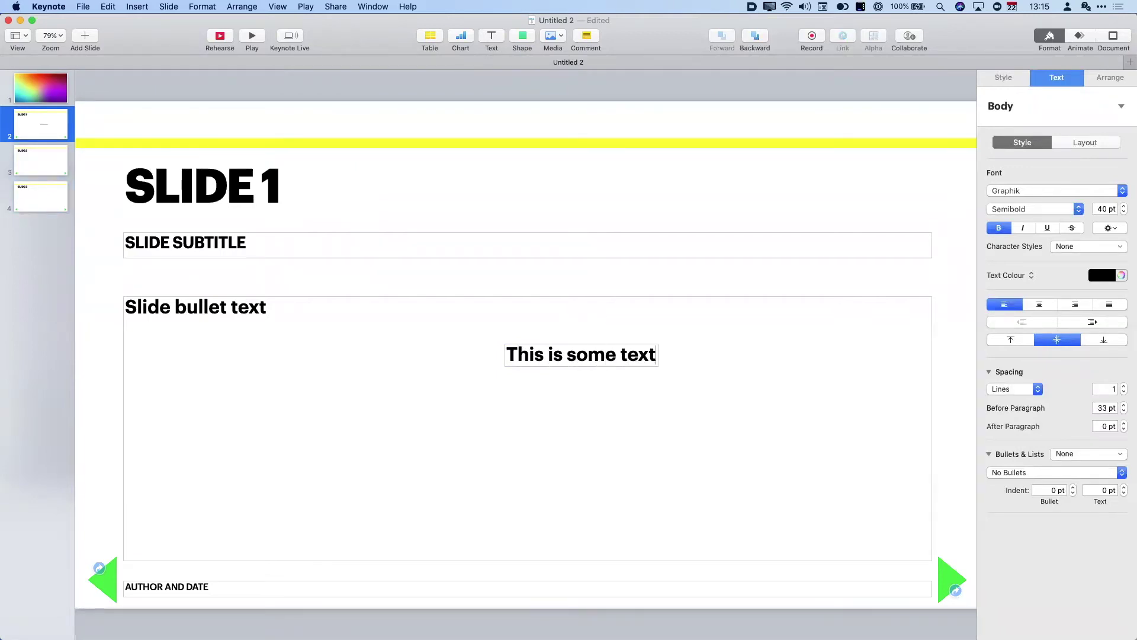
left_click(709, 286)
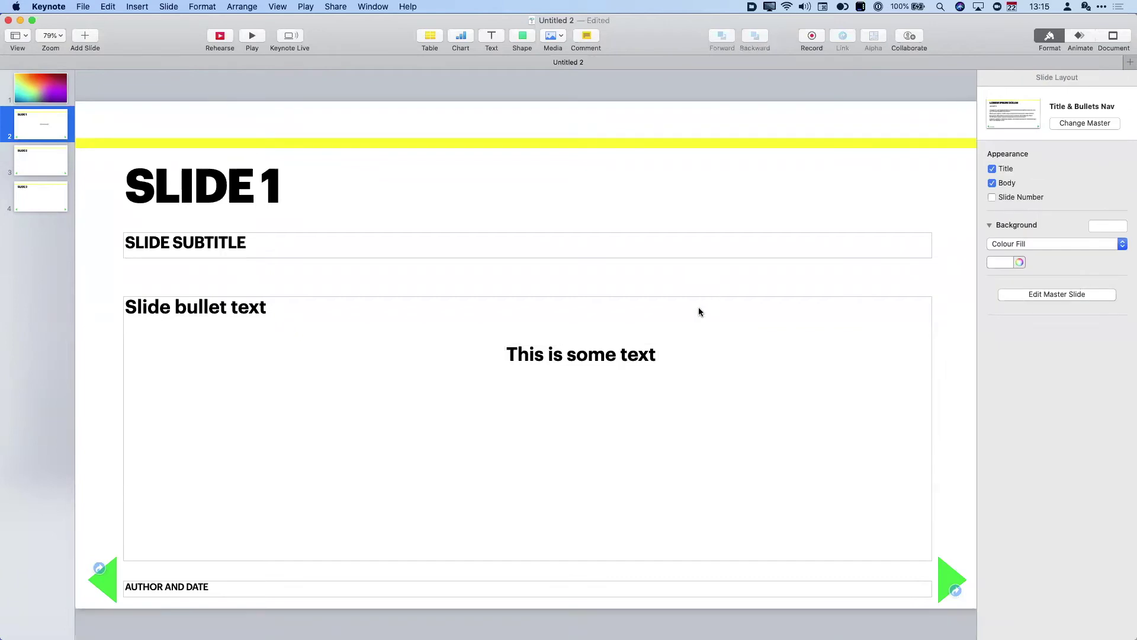
left_click(639, 355)
key("Delete")
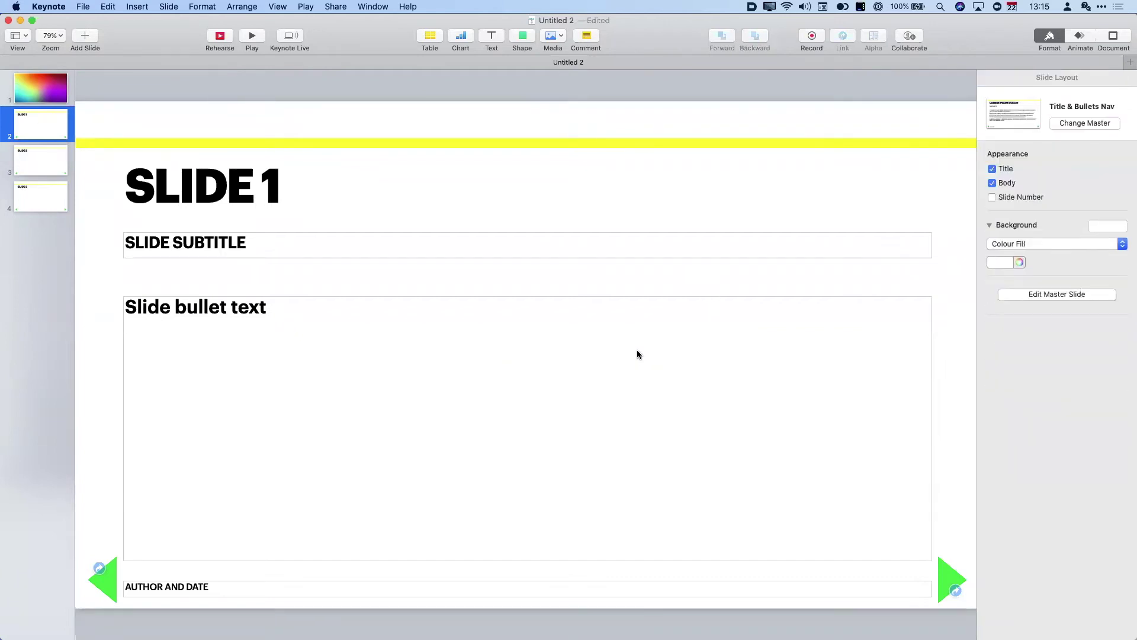
Step: Add a basic circle shape to the "Slide 1" slide, enlarge it, and centre it horizontally within the body area
left_click(524, 38)
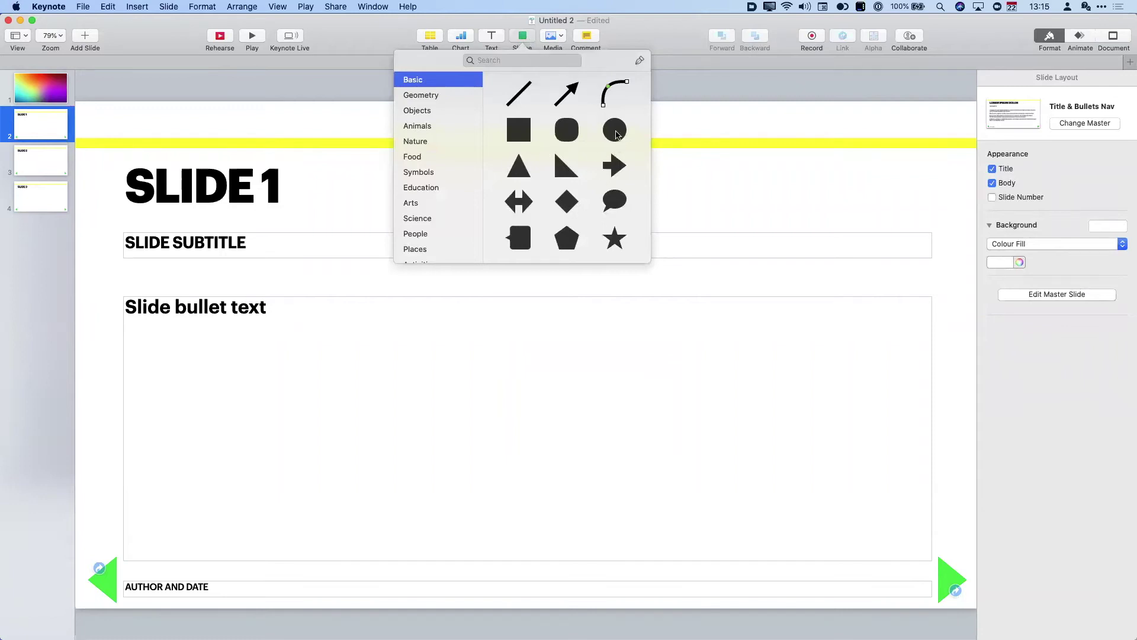
left_click(616, 132)
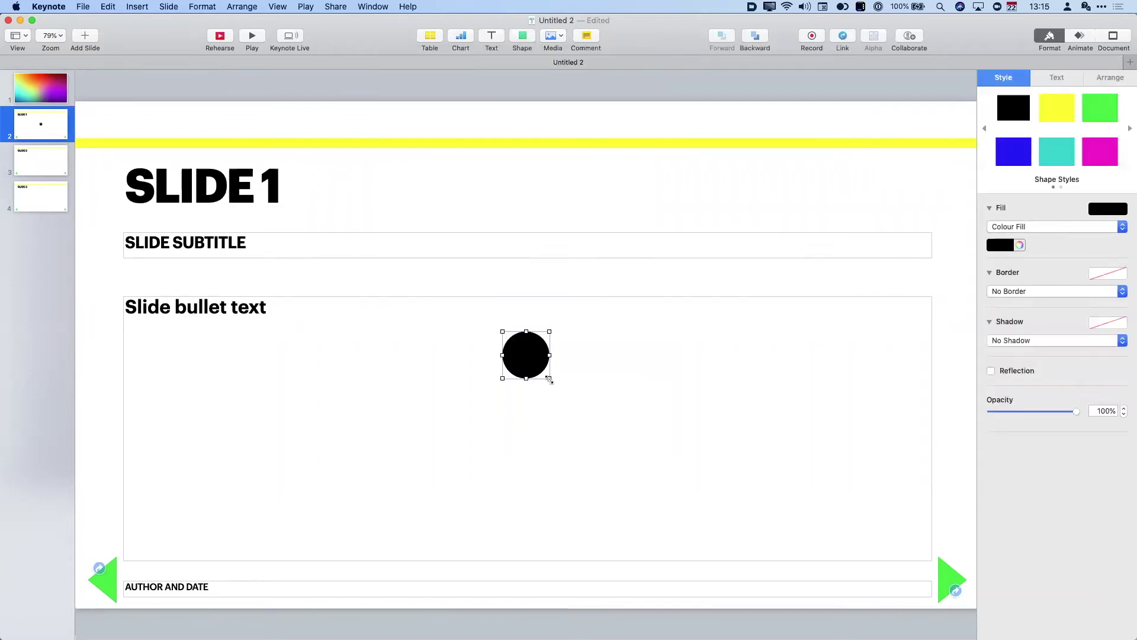
left_click_drag(550, 379, 671, 500)
left_click_drag(628, 430, 569, 404)
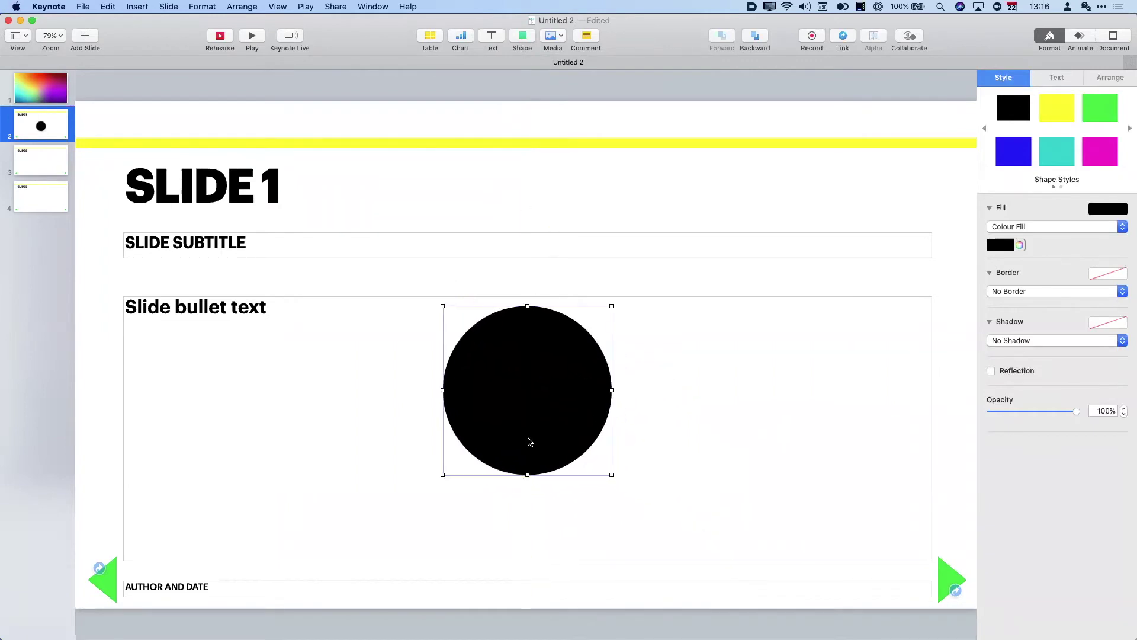
Step: Enter the text "Start typing" inside the black circle
double_click(529, 404)
type("Star")
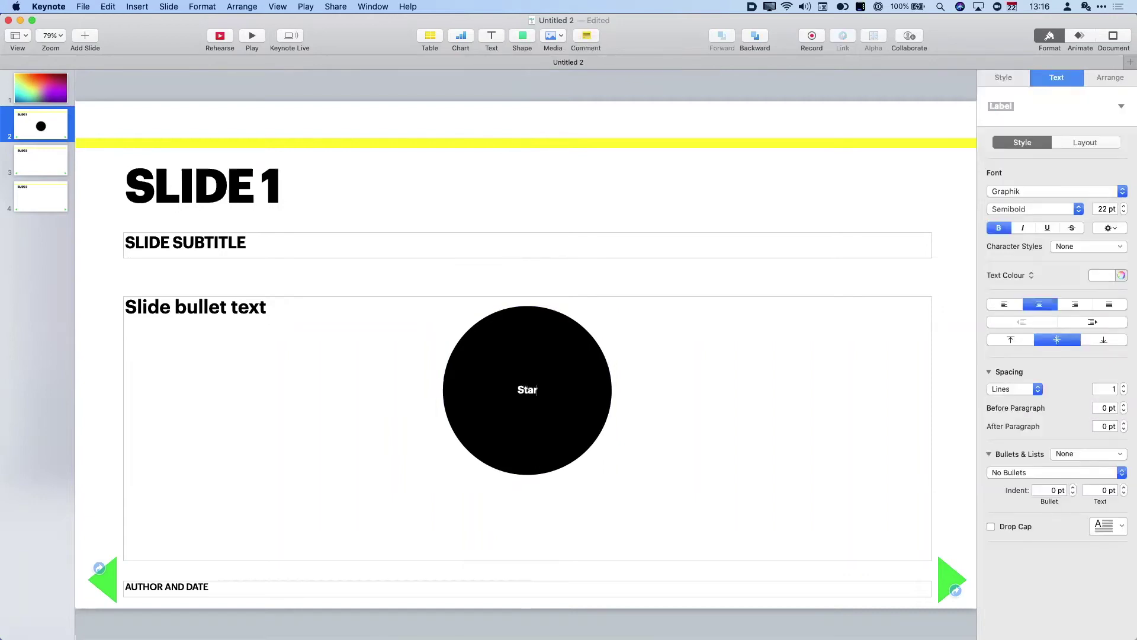
type("t typing")
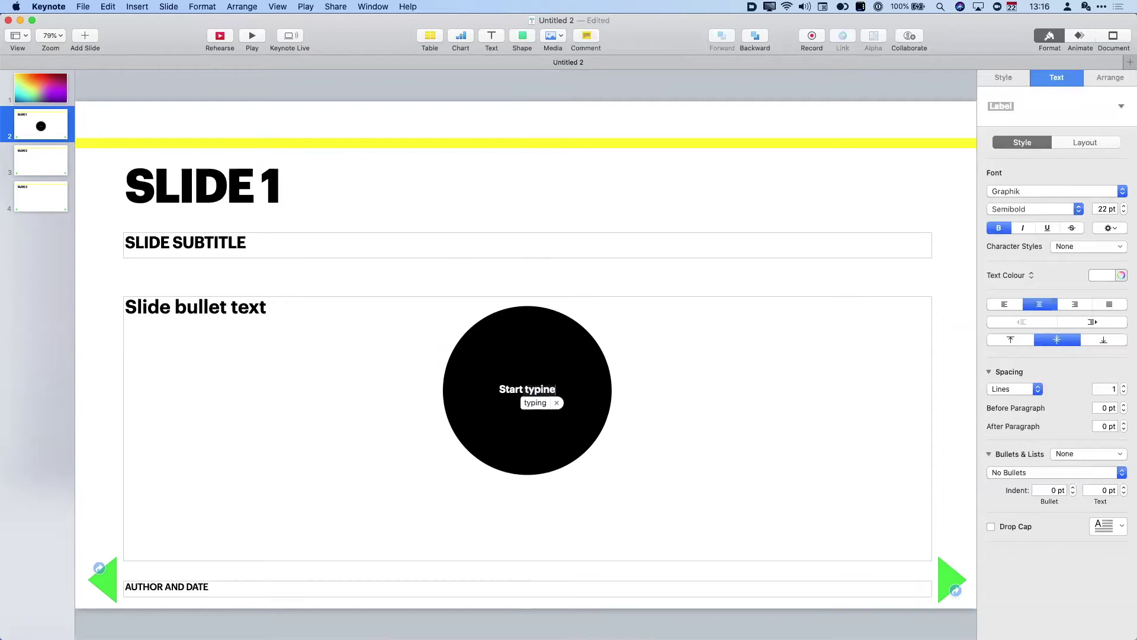
Step: Copy the circle's text and paste it repeatedly until "Start typing" fills most of the shape over ten lines
key("super+a")
key("super+c")
key("super+v")
key("super+v")
key("super+v")
key("super+v")
key("super+v")
key("super+v")
key("super+v")
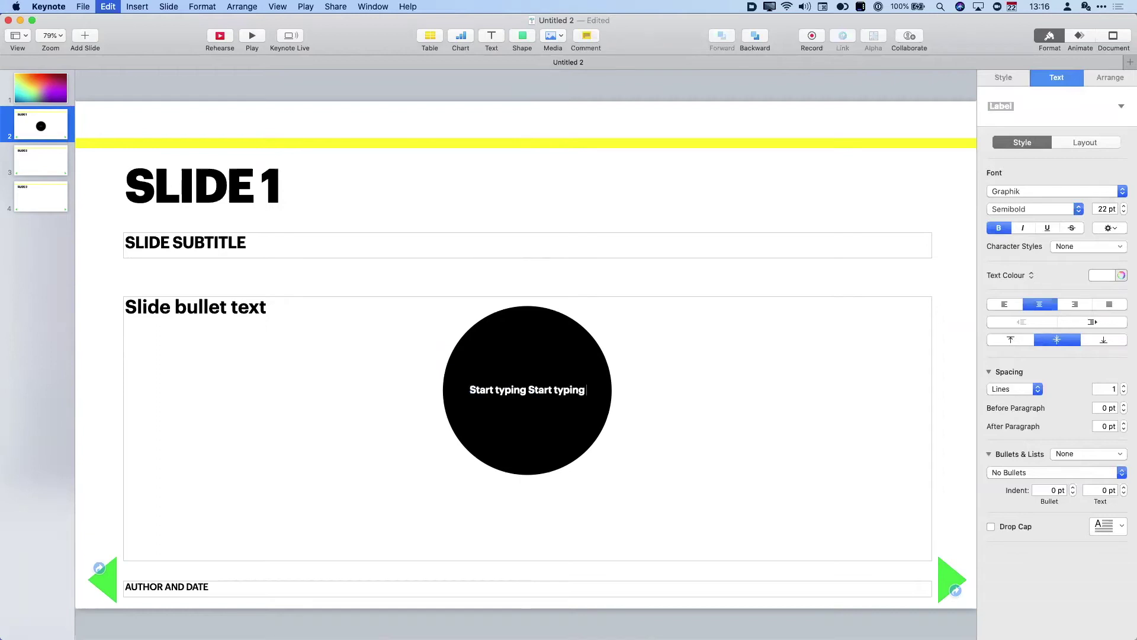
key("super+v")
key("super+v")
key("super+v")
key("super+v")
key("super+v")
key("super+v")
key("super+v")
key("super+v")
key("super+v")
key("super+v")
key("super+v")
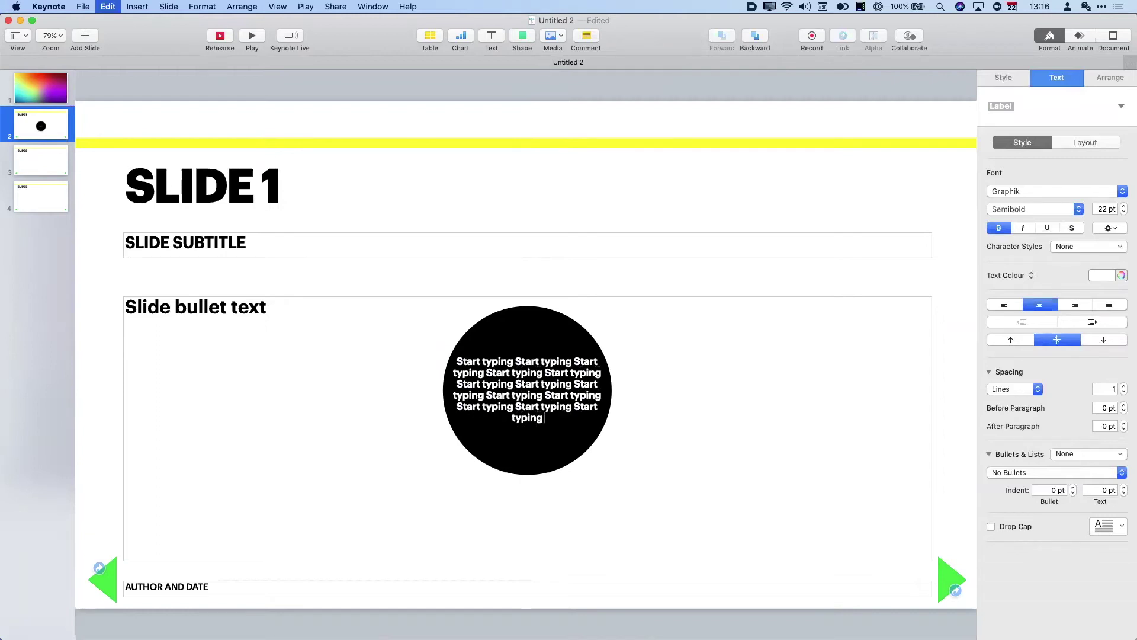
key("super+v")
key("super+v")
key("super+v")
key("super+v")
key("super+v")
key("super+v")
key("super+v")
key("super+v")
key("super+v")
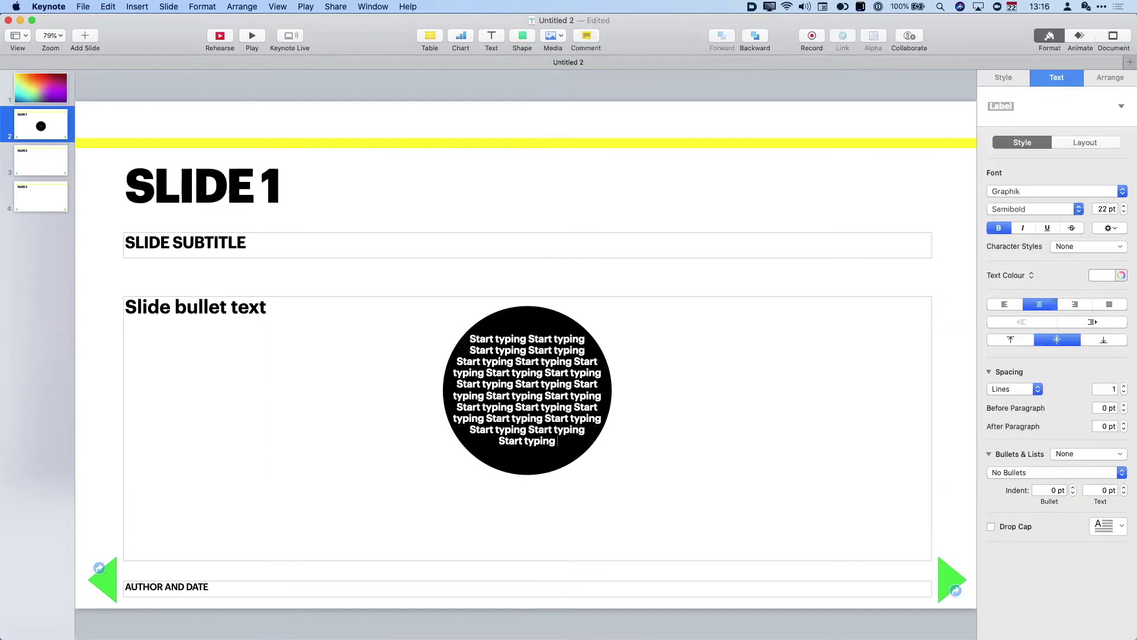
Step: Paste the copied text again to fill the black circle, and move the circle to the slide's upper right
key("super+v")
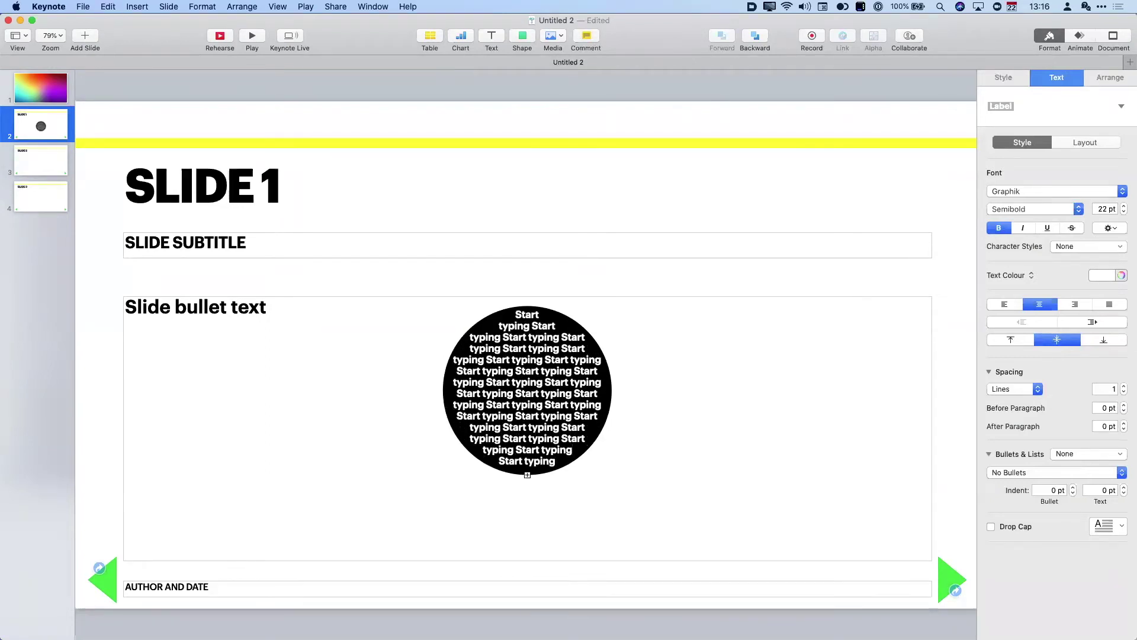
left_click(776, 278)
left_click(578, 352)
left_click_drag(517, 368, 809, 289)
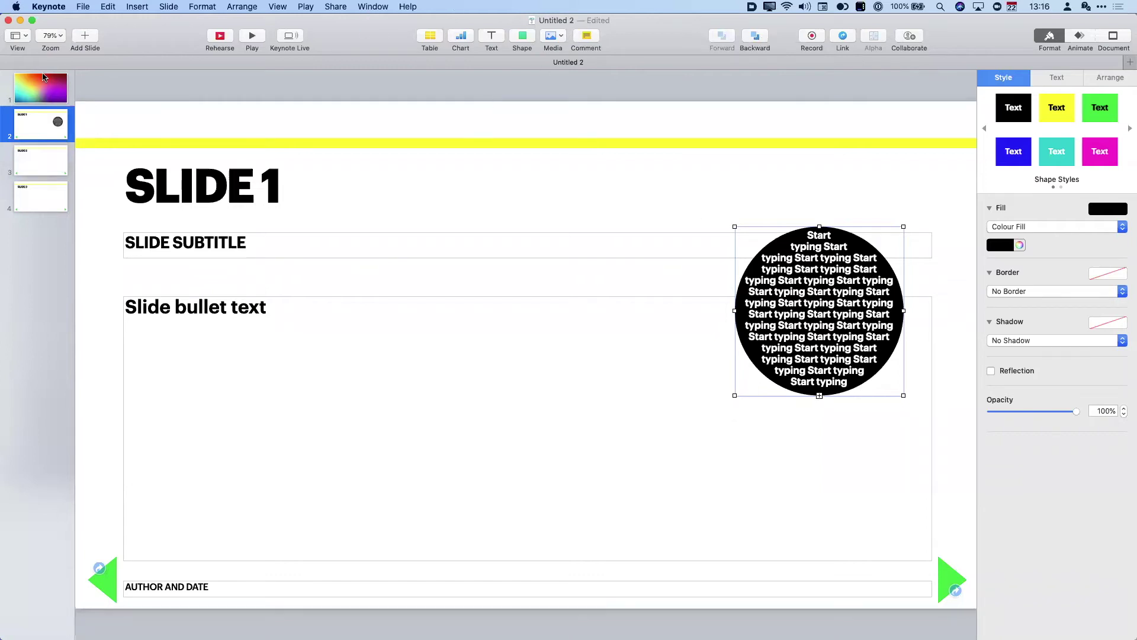
Step: Close the "Untitled 2" presentation and delete it without saving
key("super+w")
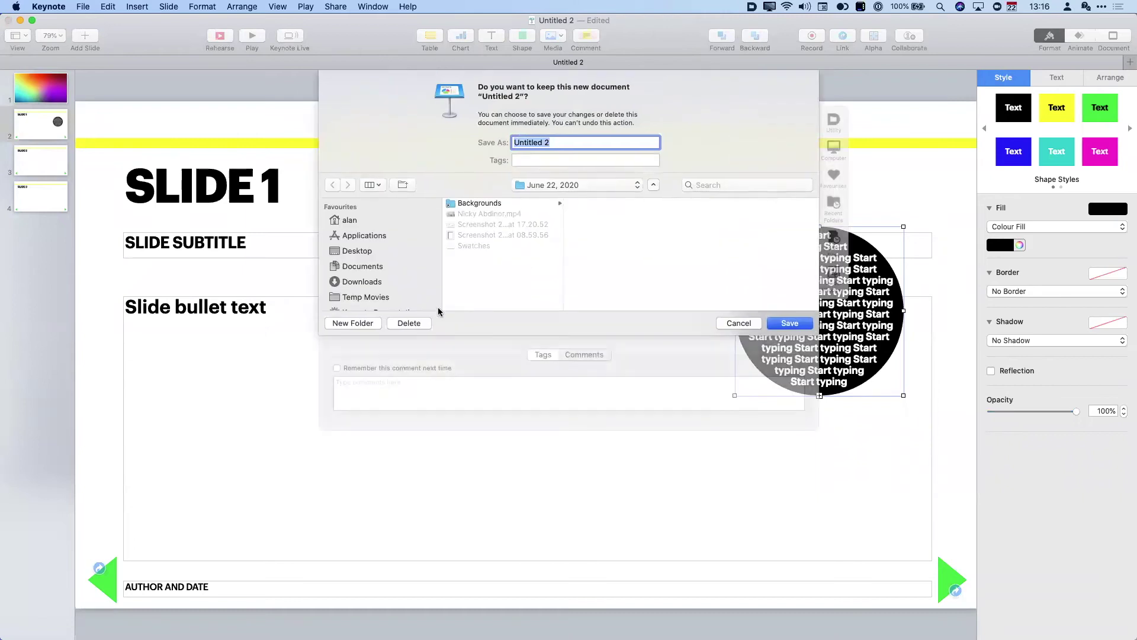
left_click(409, 323)
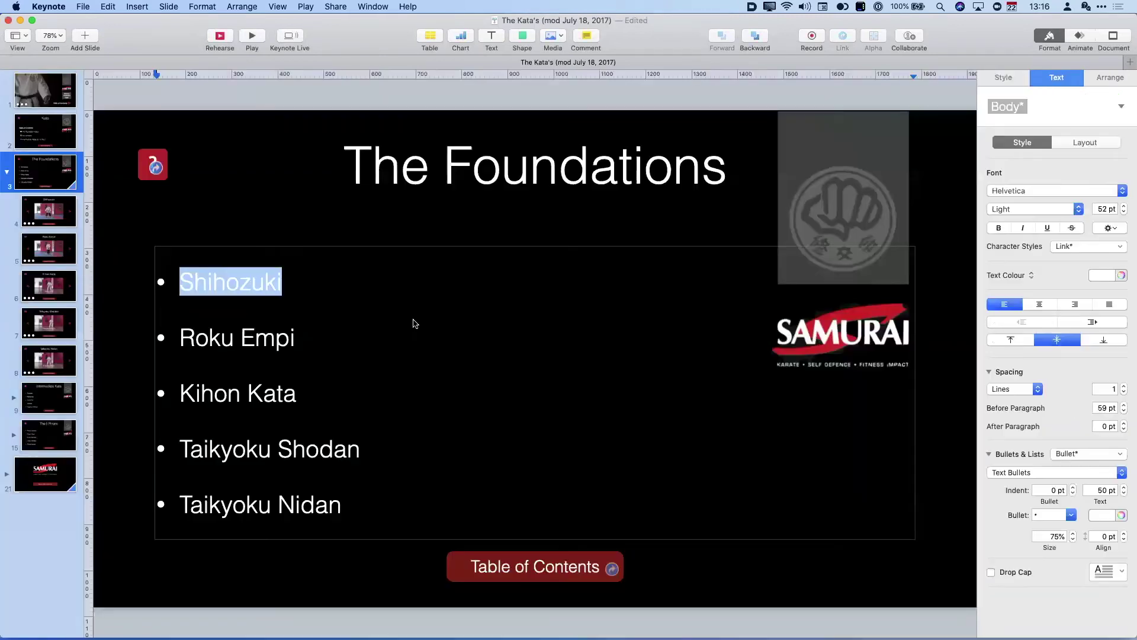
Step: View the Kata presentation's title slide, inspect the "The Foundation Katas" and "The 5 Pinans" links on slide 2, and view slide 15
left_click(42, 97)
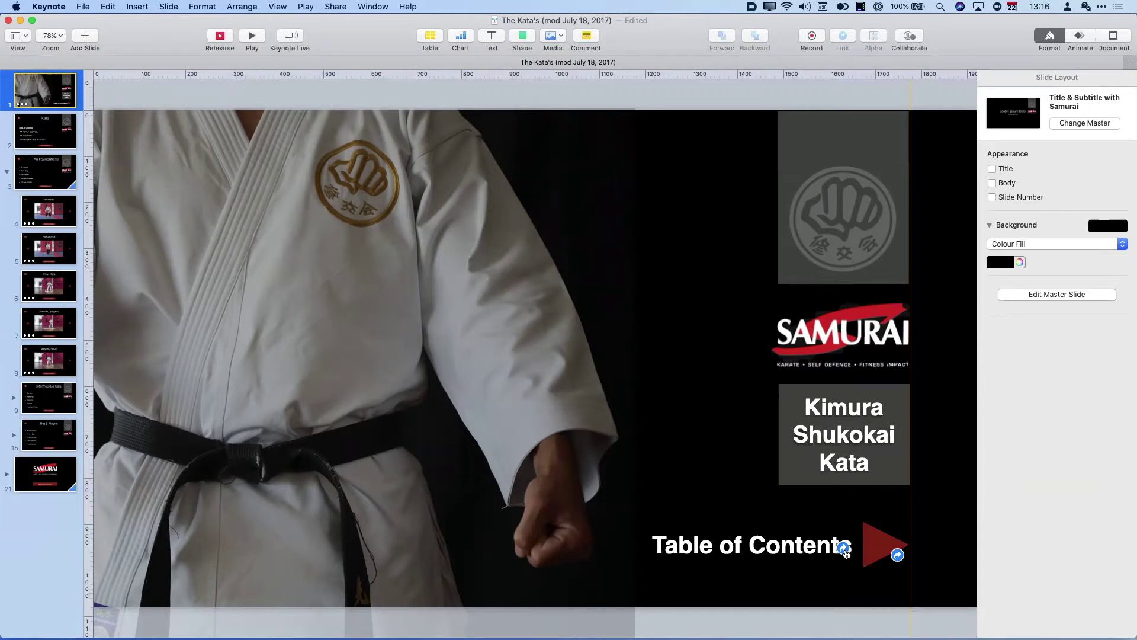
left_click(50, 138)
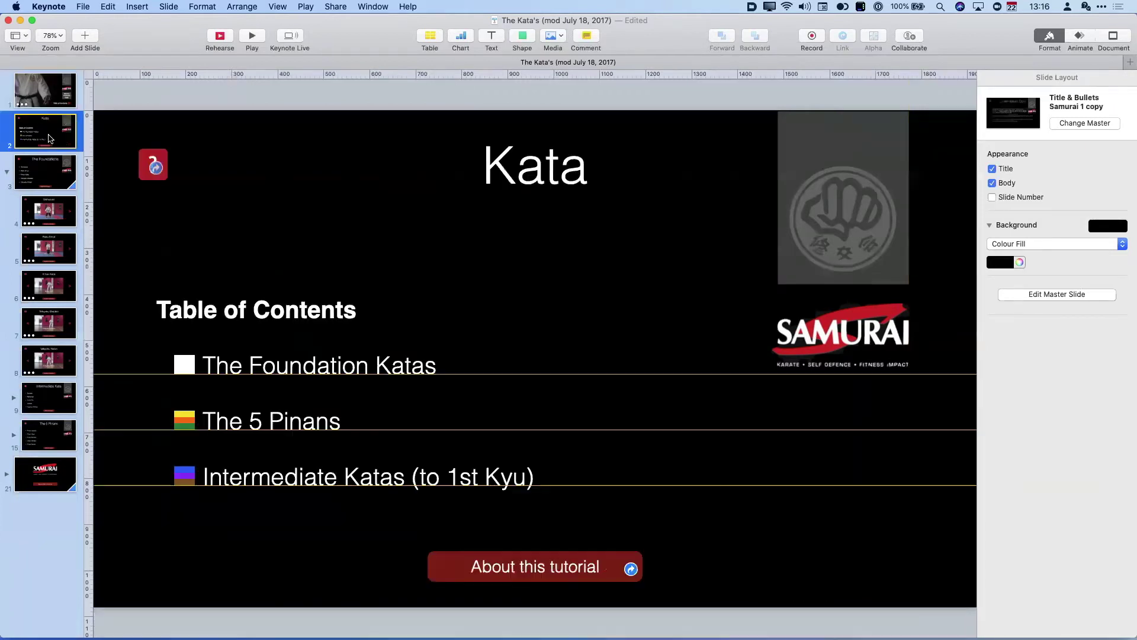
left_click(368, 367)
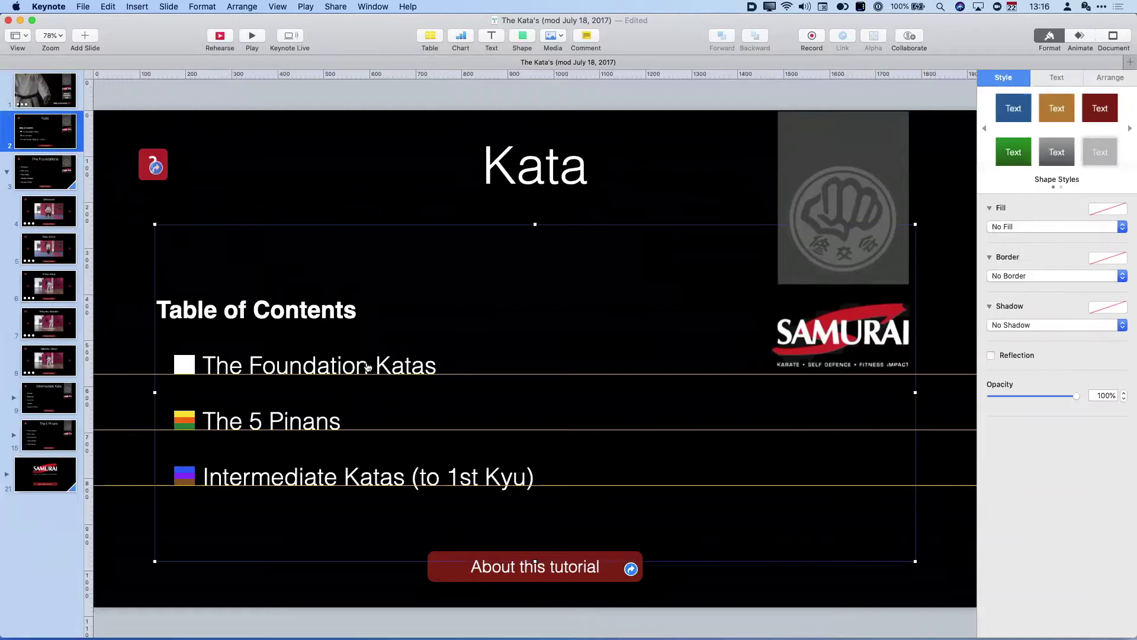
left_click(276, 373)
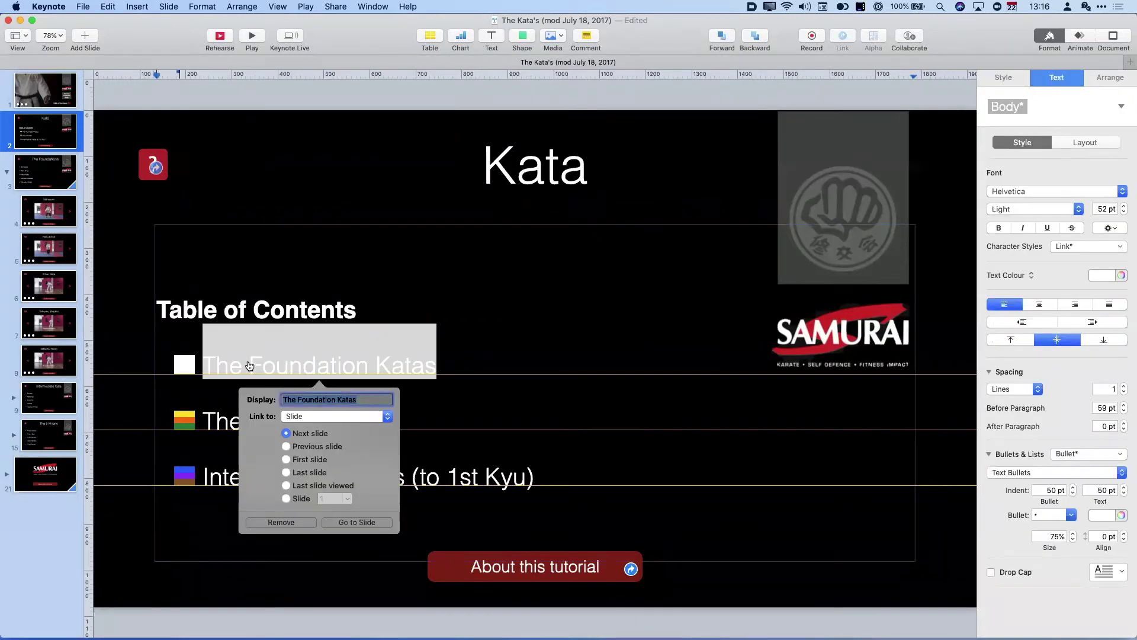
left_click(111, 541)
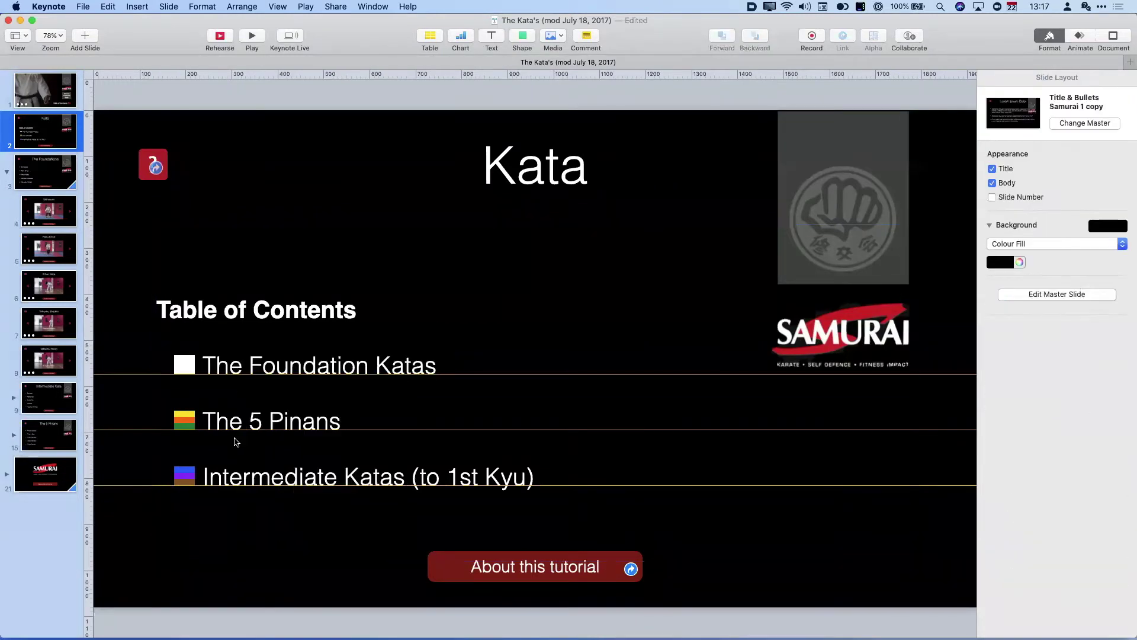
left_click(237, 431)
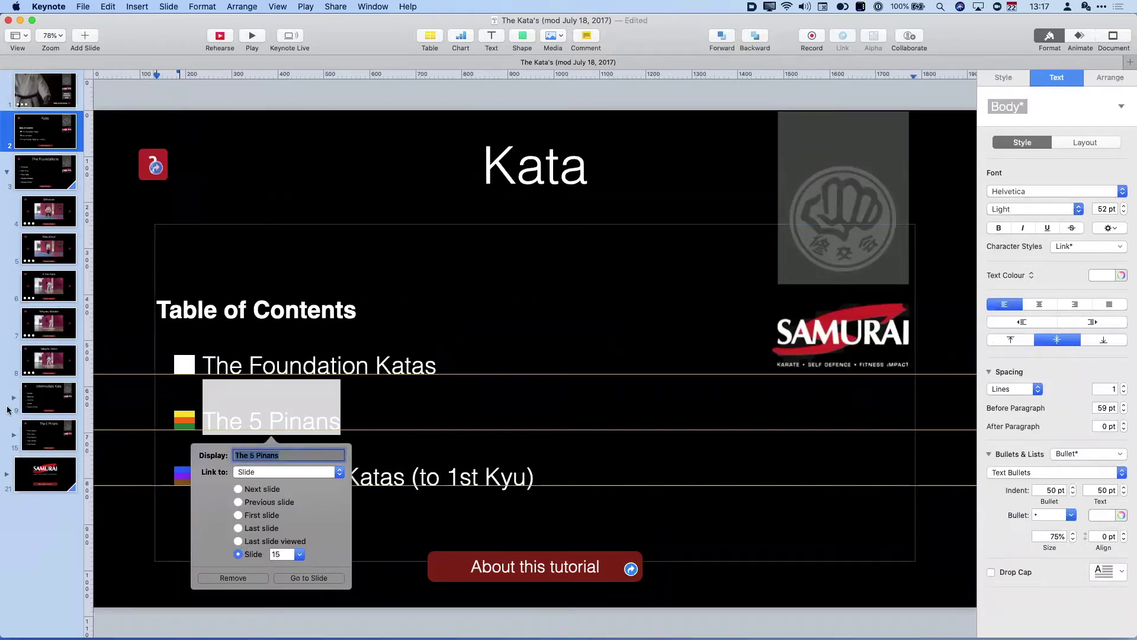
left_click(48, 435)
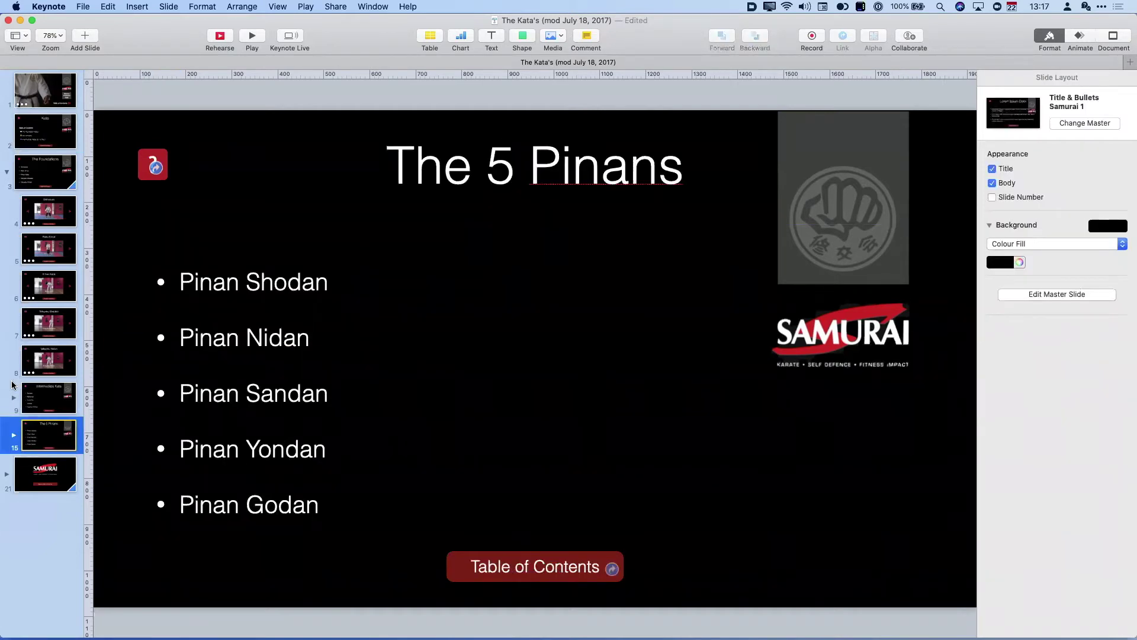
Step: View "The Foundations" slide and its "Shihozuki" subslide, and preview the movie embedded there
left_click(38, 176)
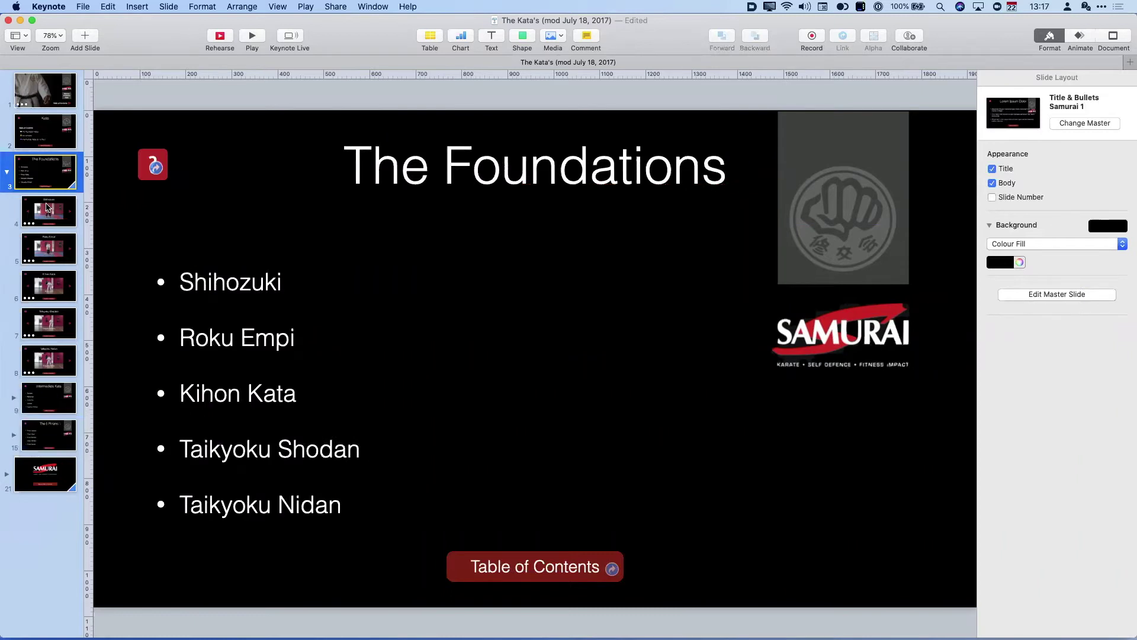
left_click(58, 214)
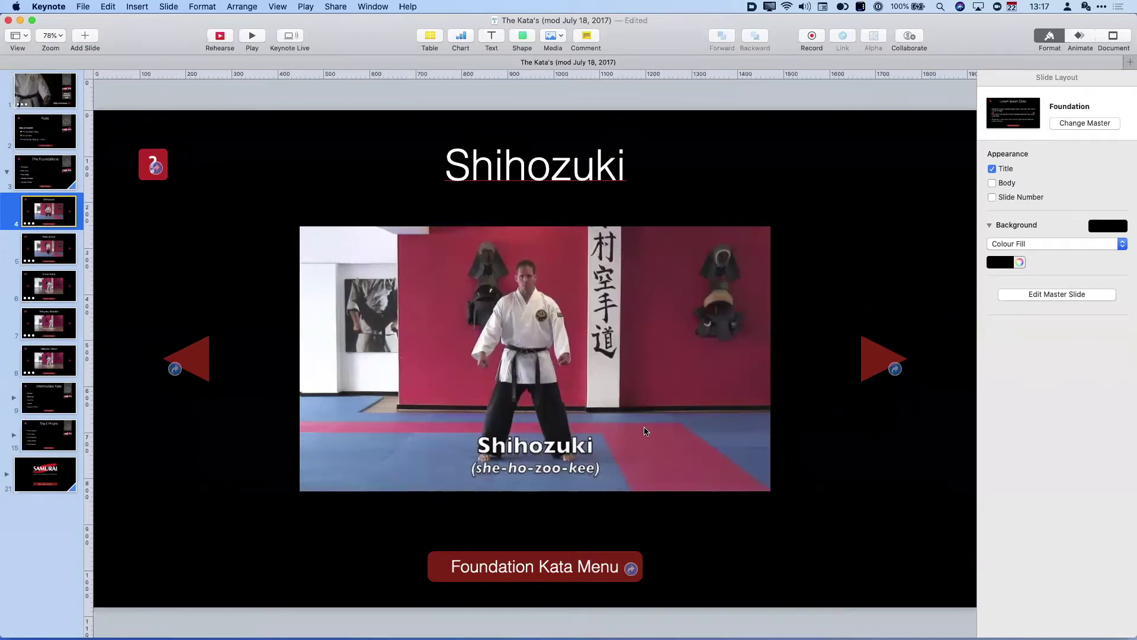
left_click(524, 368)
left_click(535, 359)
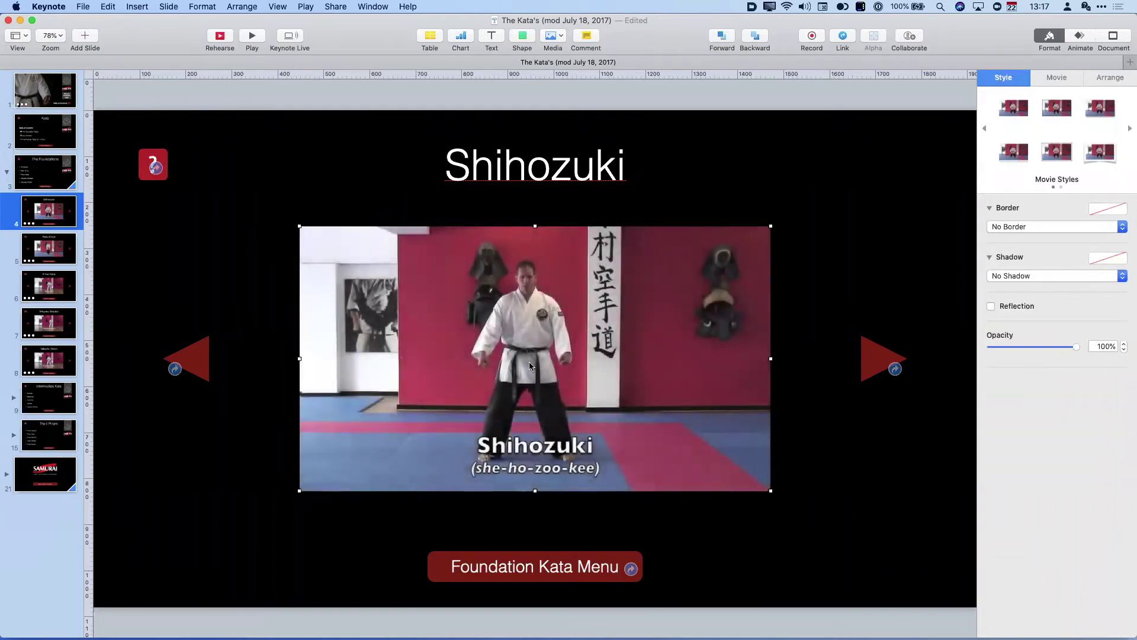
left_click(523, 351)
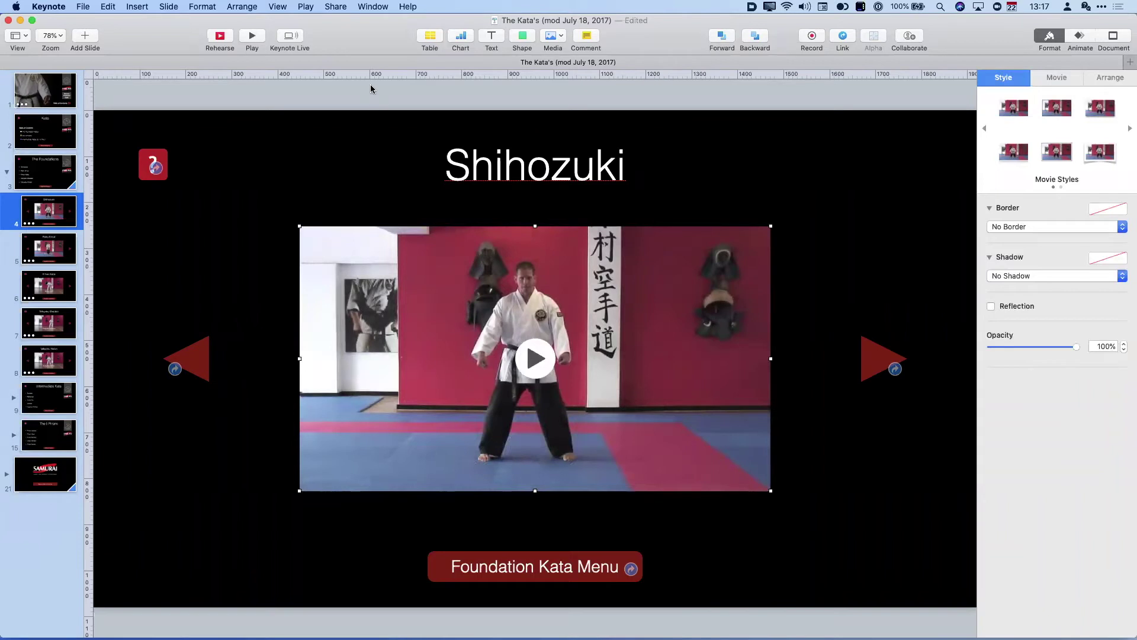
left_click(160, 96)
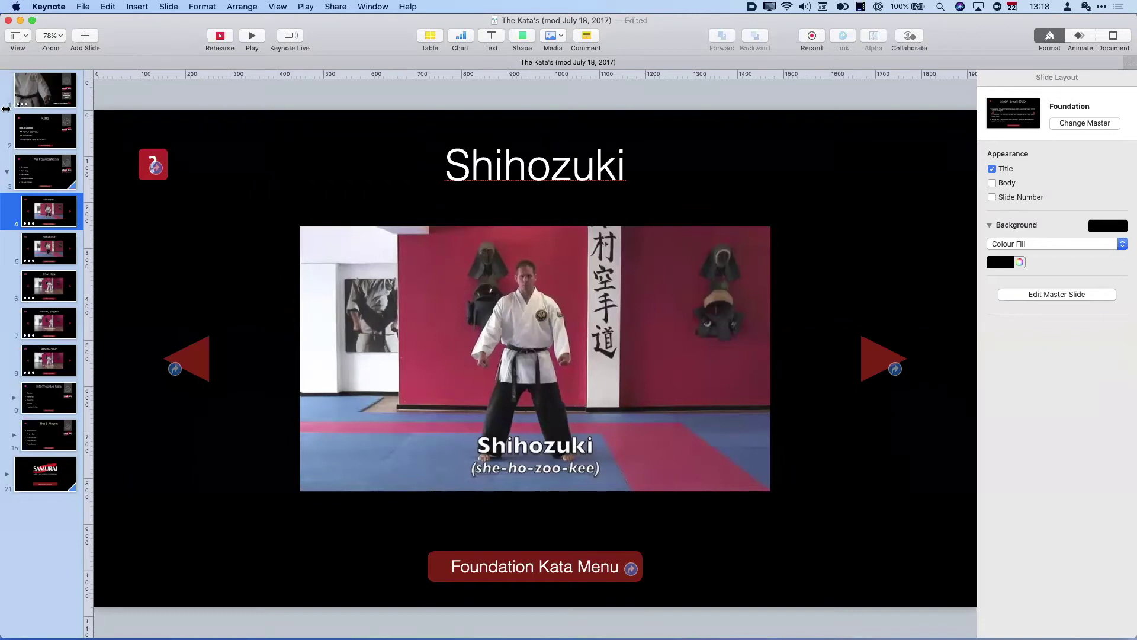
Step: Review the export formats offered for the Kata presentation without exporting it
left_click(83, 7)
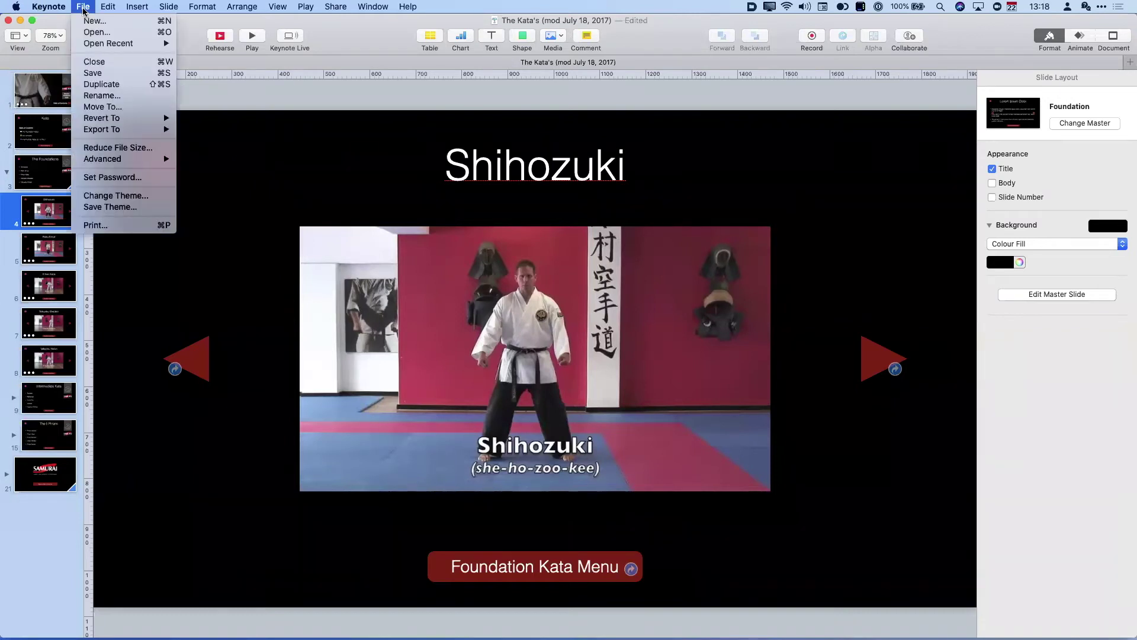
mouse_move(99, 134)
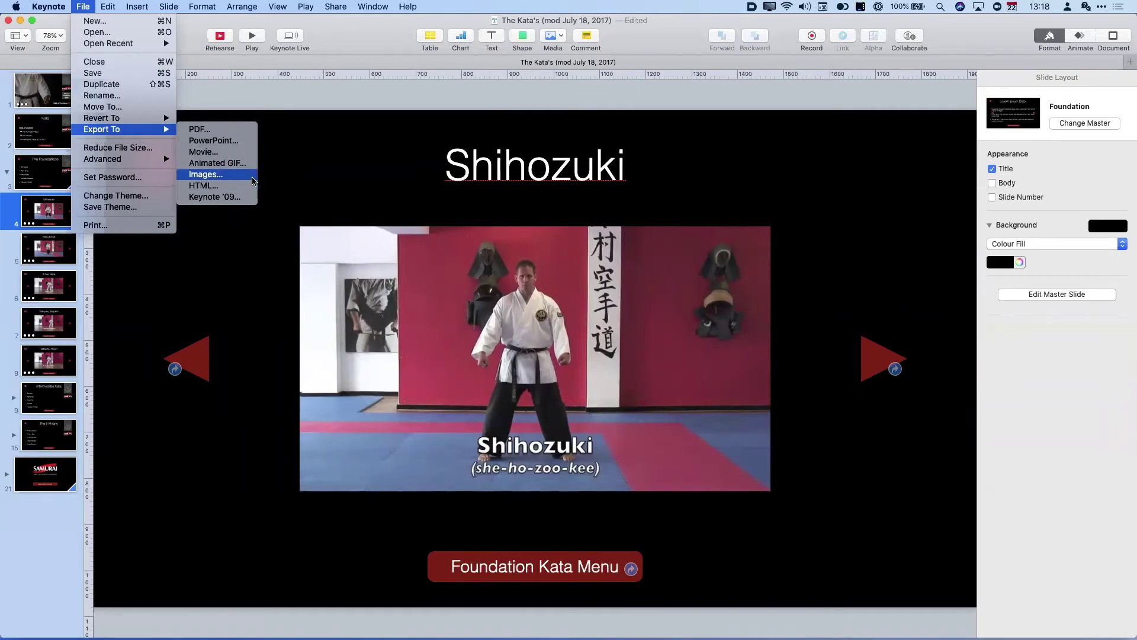
left_click(367, 21)
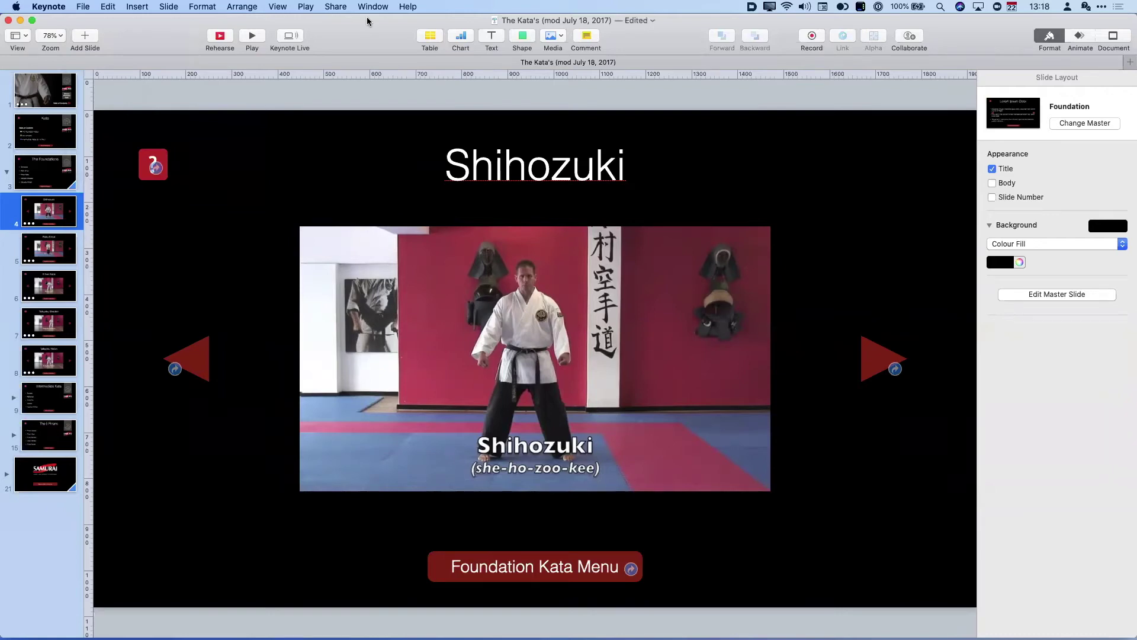
Step: Hide Keynote, open the Keynote Workshop folder in Finder, and examine the contents of The Katas > The Kata's, including its assets folder
key("super+h")
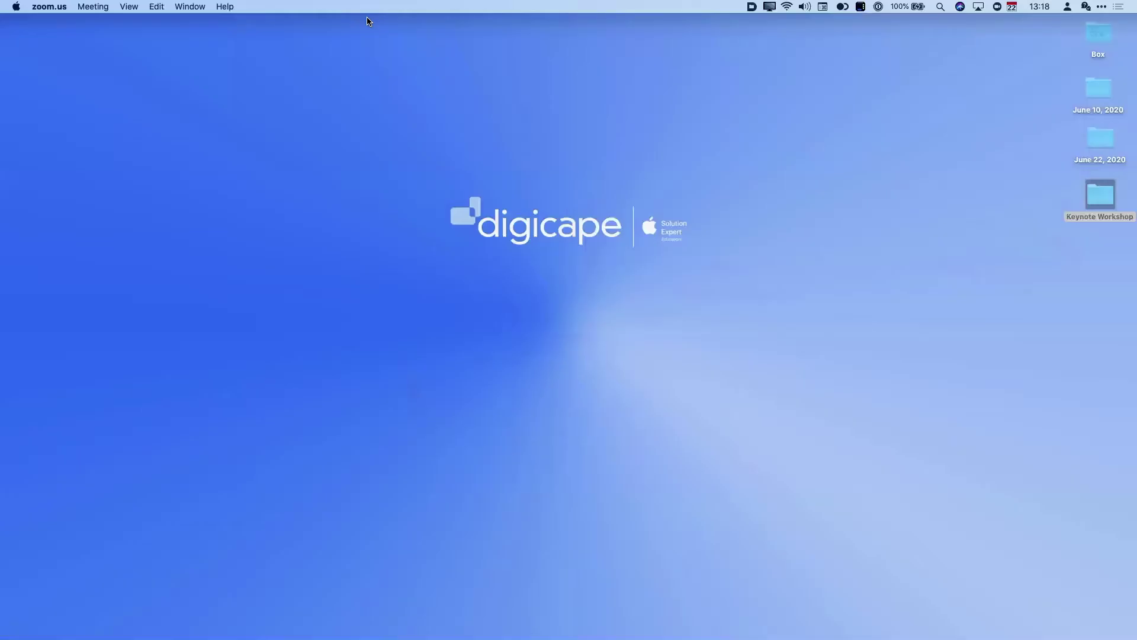
double_click(1101, 196)
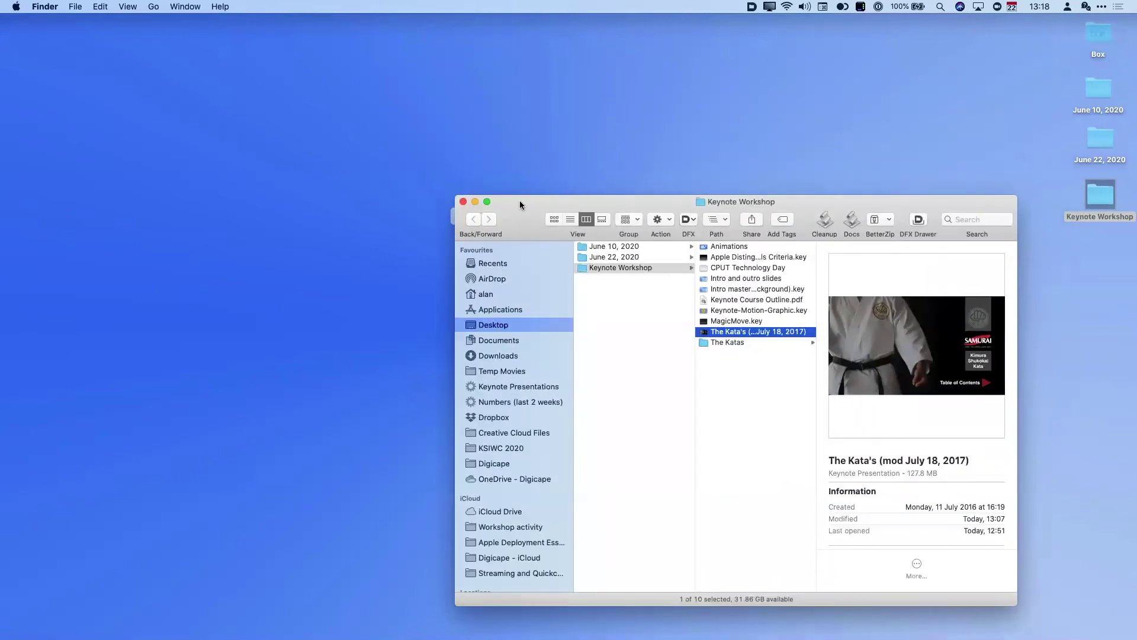
left_click_drag(520, 205, 262, 74)
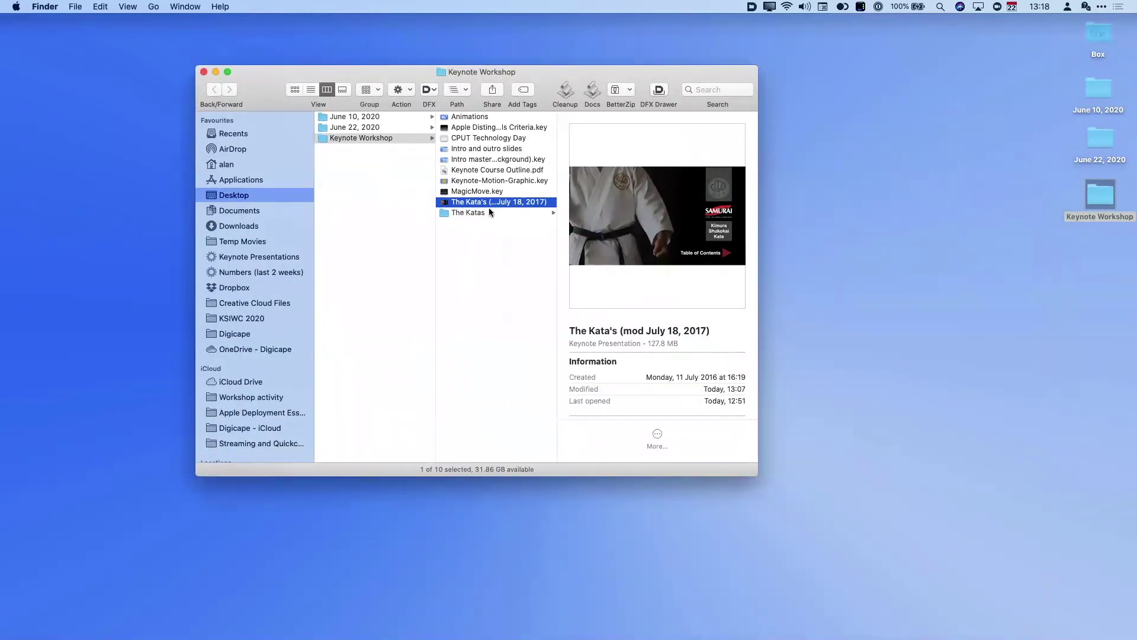
left_click(465, 213)
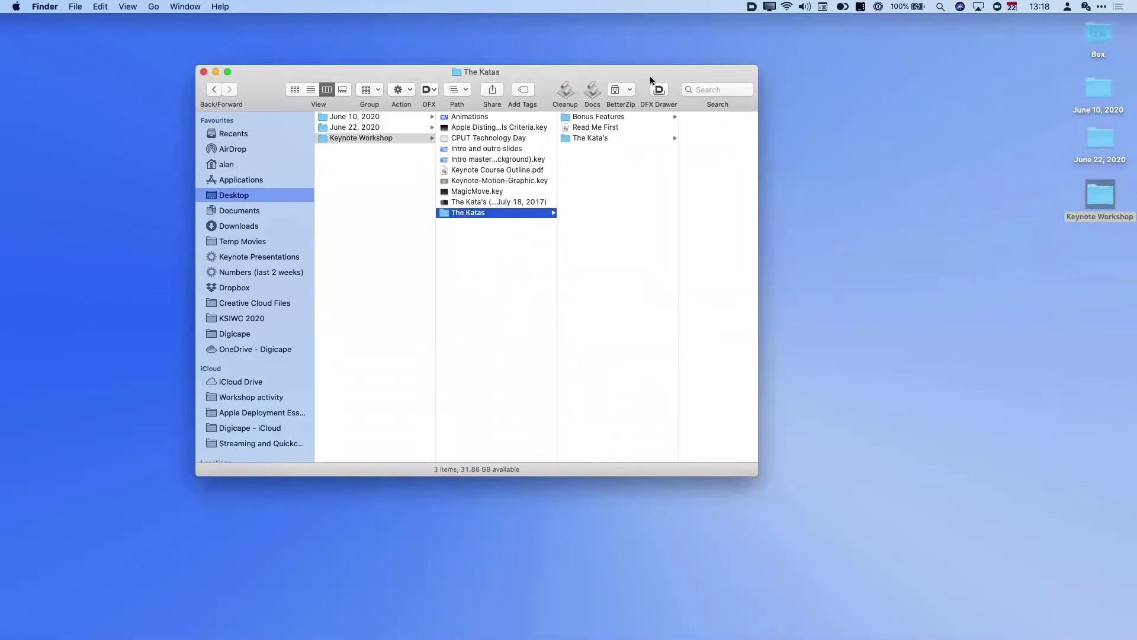
left_click(572, 140)
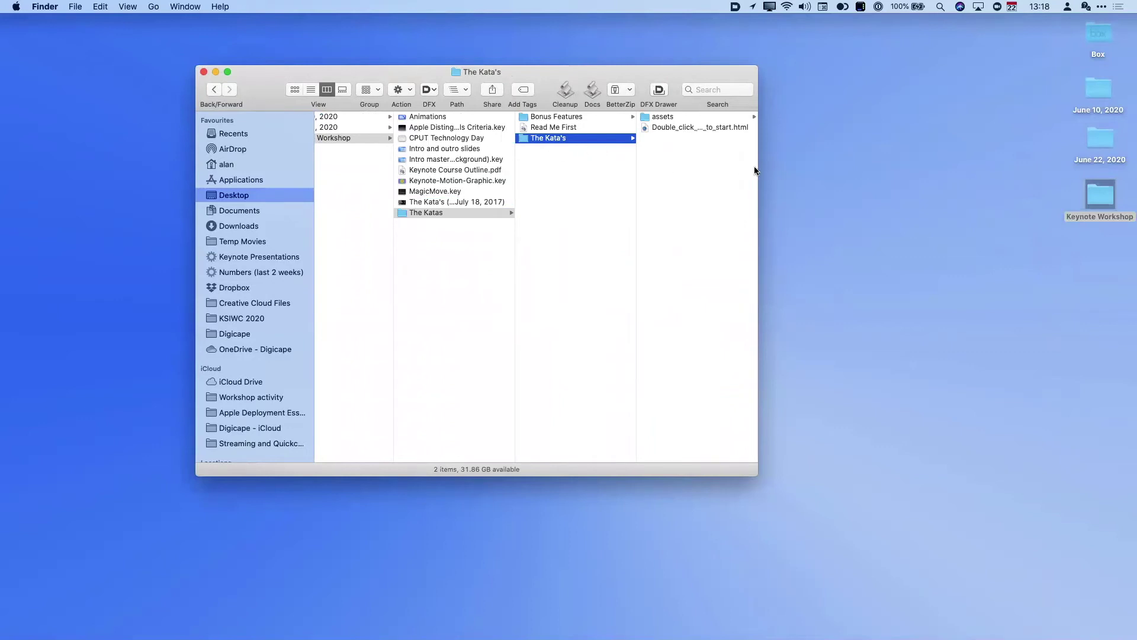
left_click_drag(757, 167, 831, 166)
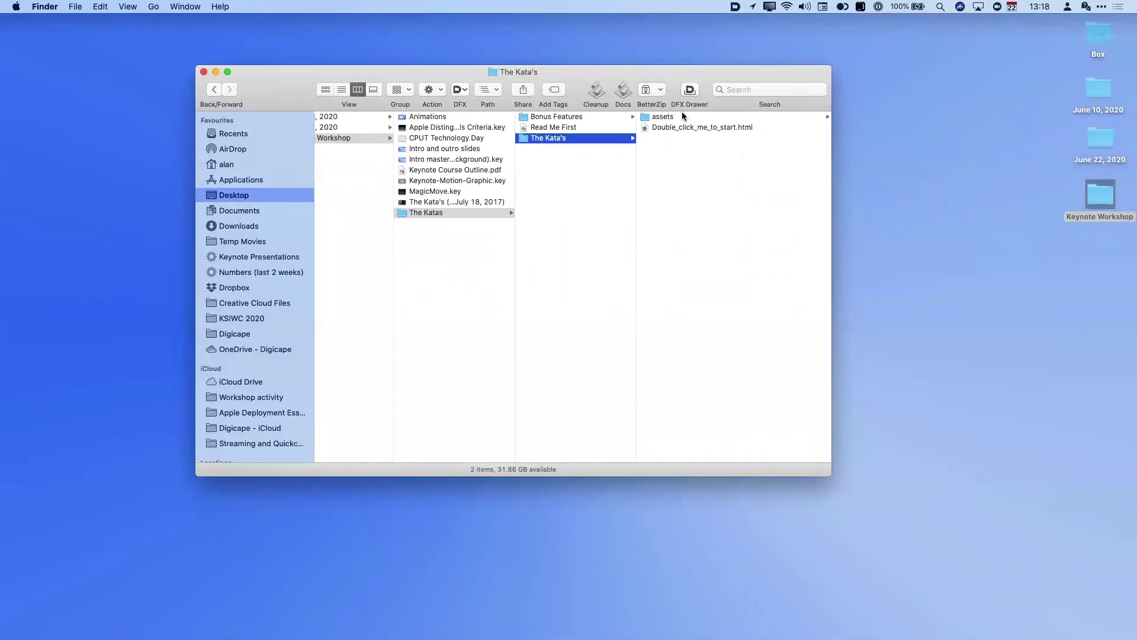
left_click(680, 118)
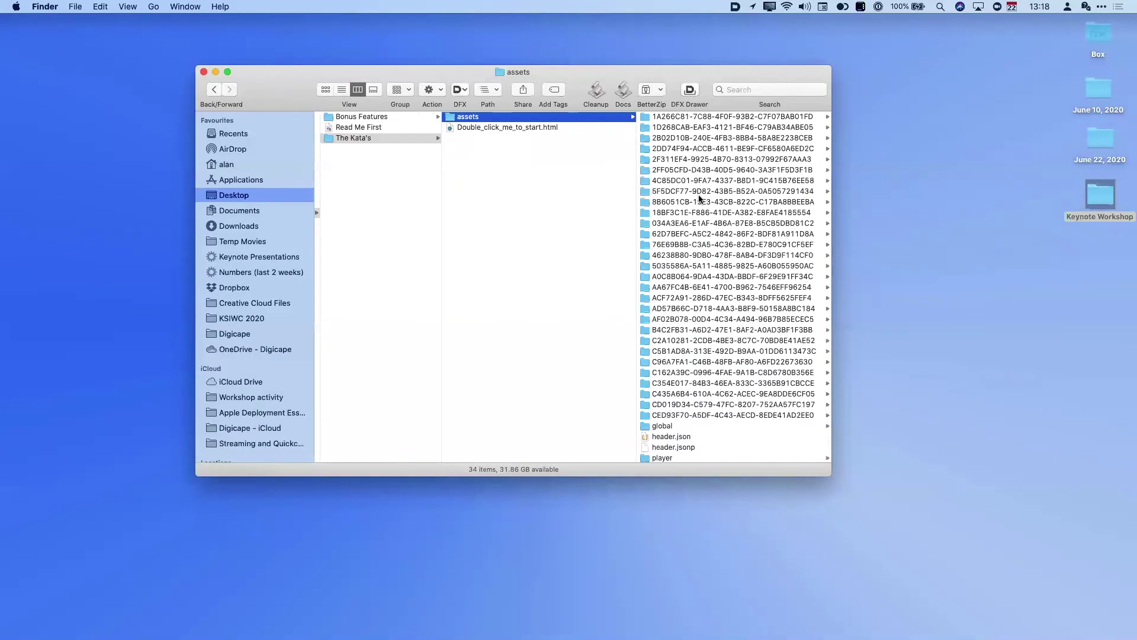
left_click(499, 127)
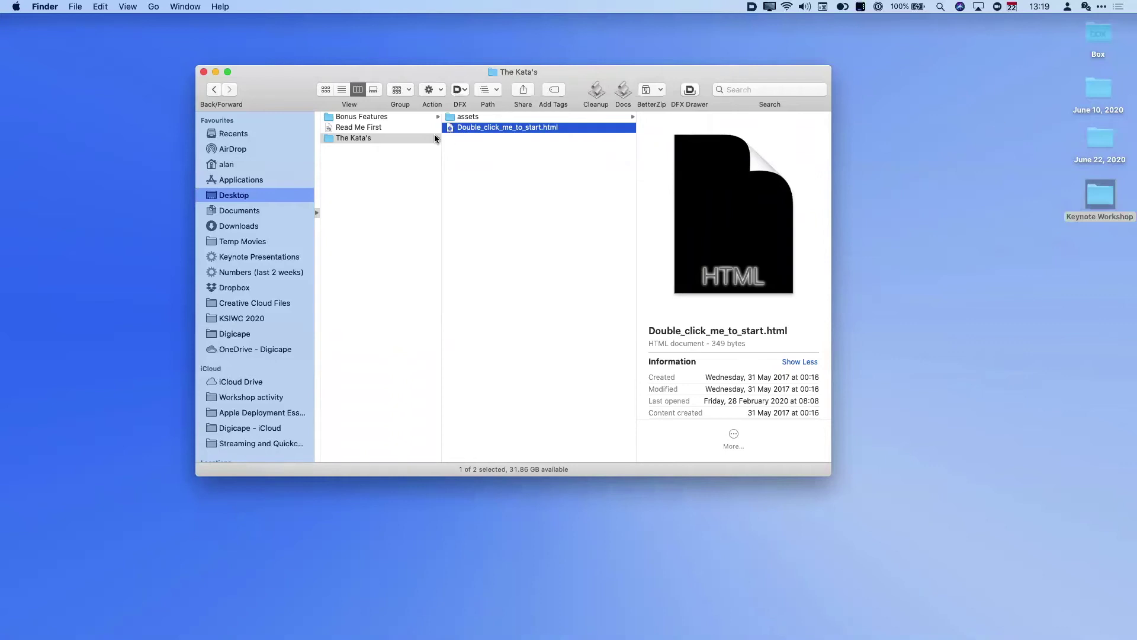
Step: Open Double_click_me_to_start.html in Safari, follow its links through "The 5 Pinans" to the "Pinan Shodan" video, and view the help slide
double_click(453, 127)
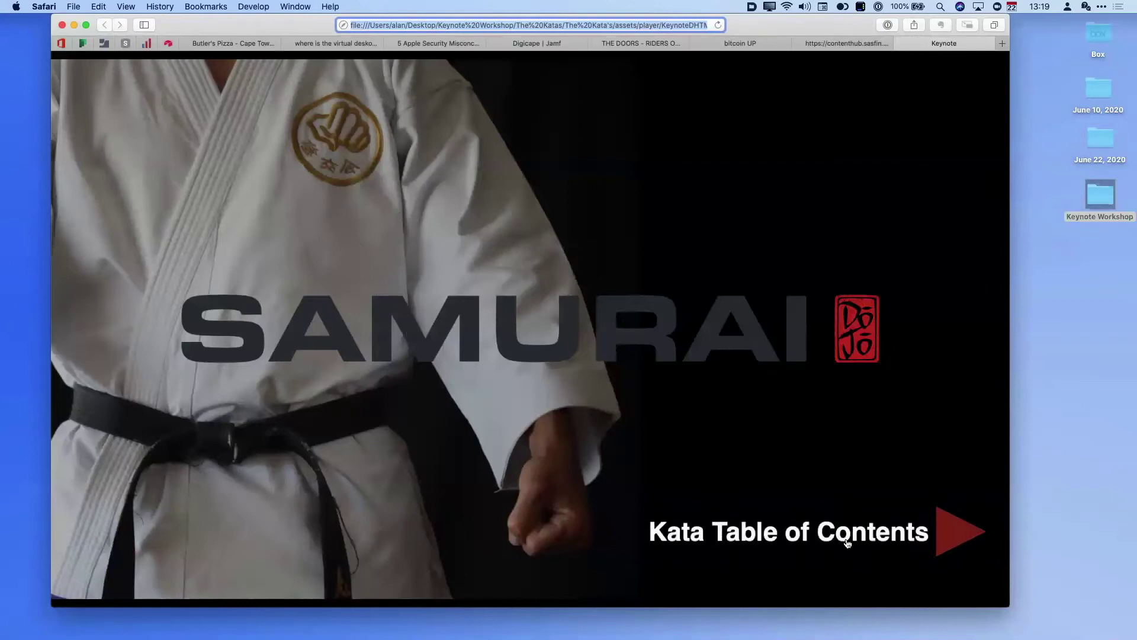
left_click(848, 539)
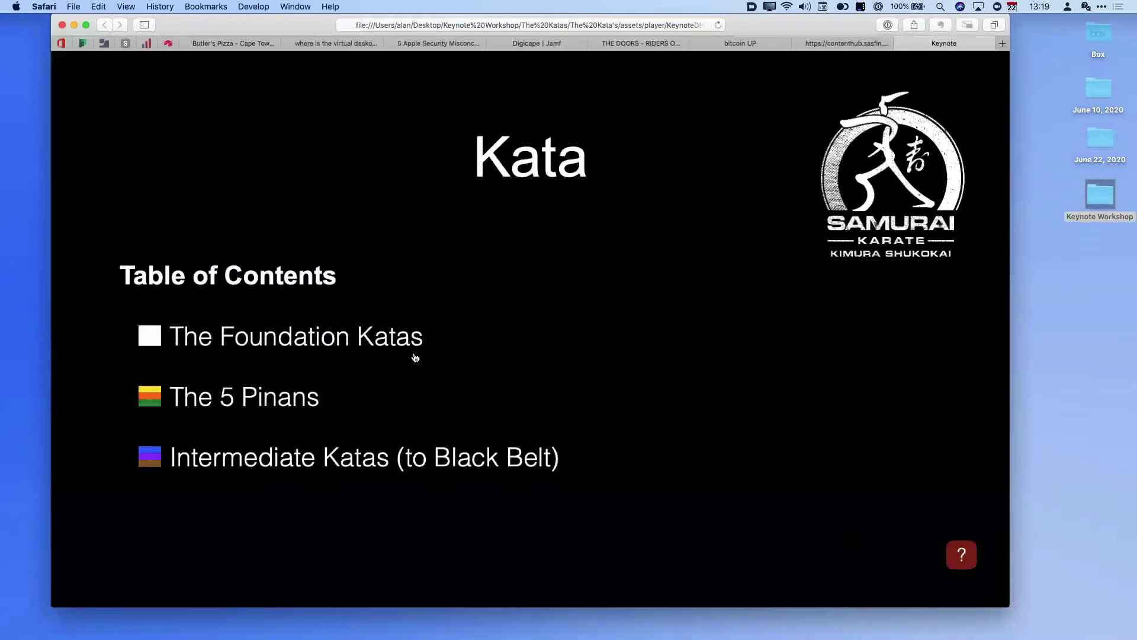
left_click(266, 391)
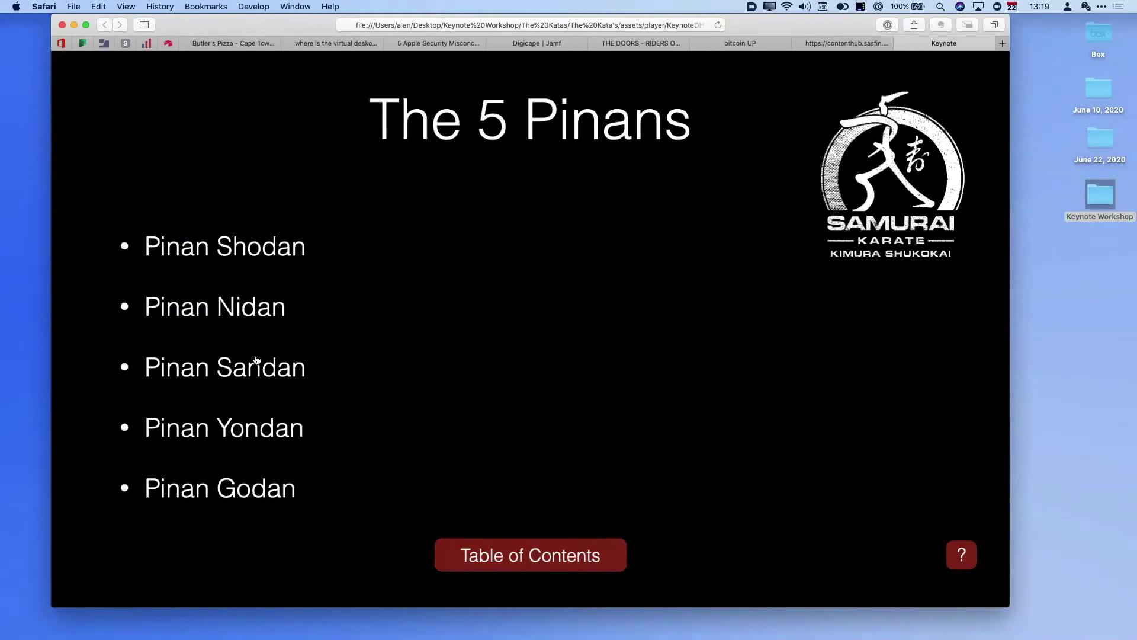
left_click(229, 256)
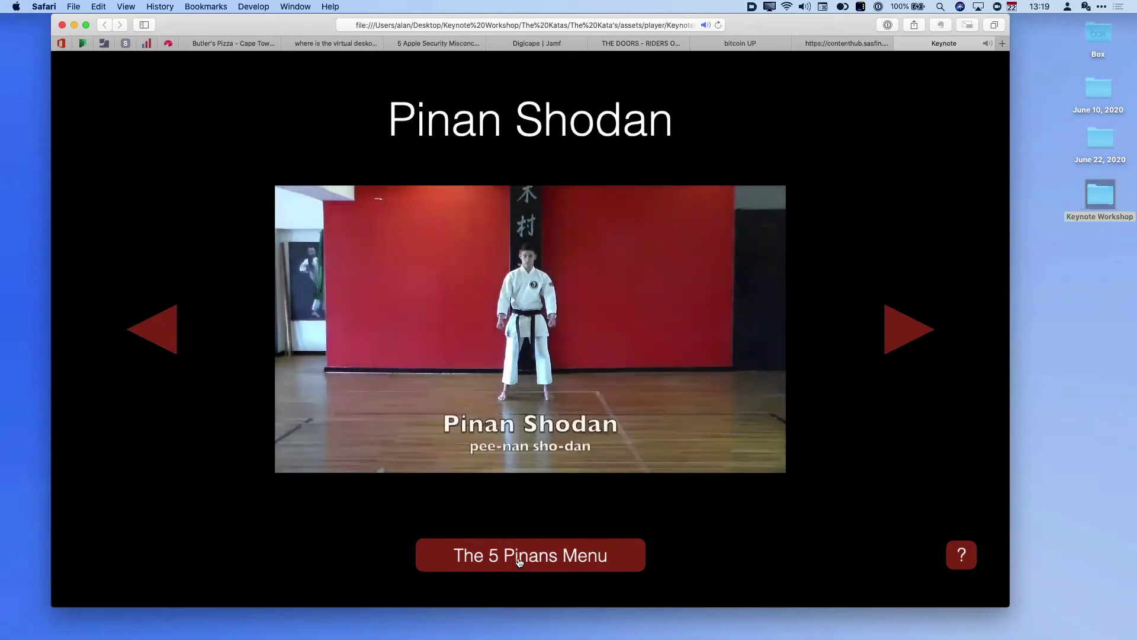
left_click(304, 463)
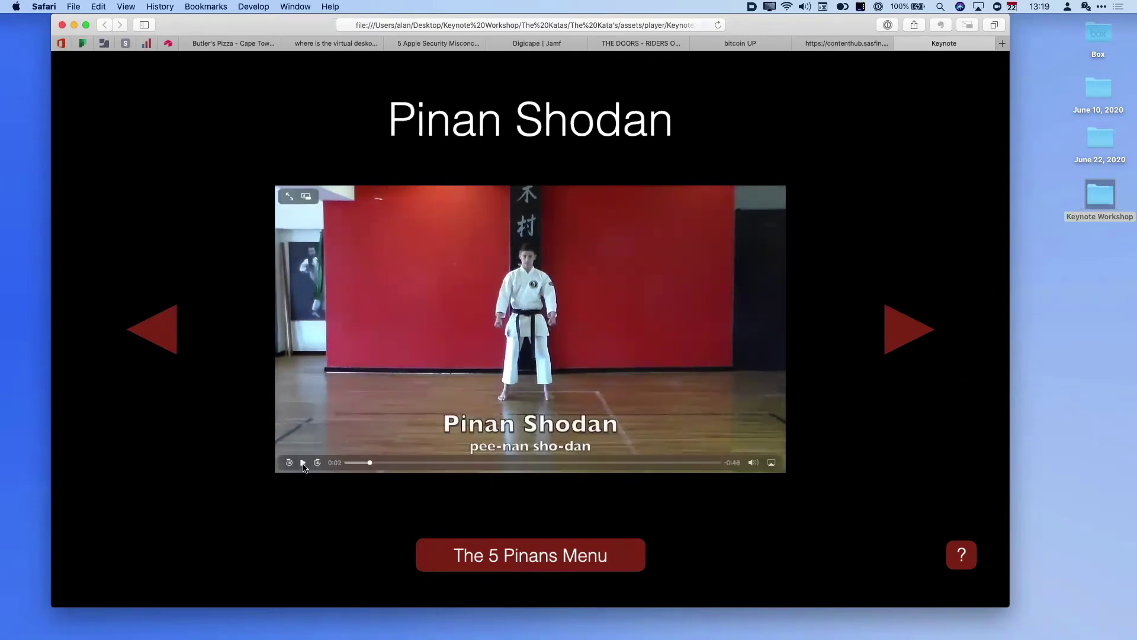
left_click(960, 559)
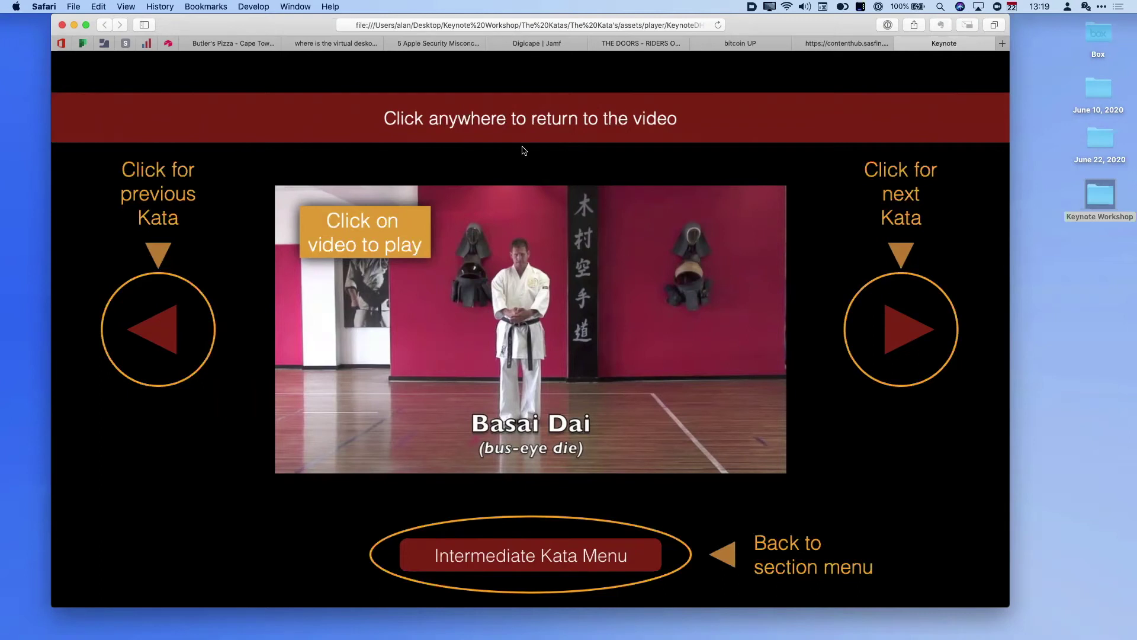
Step: Quit Safari and switch back to Keynote
key("super+q")
key("super+Tab")
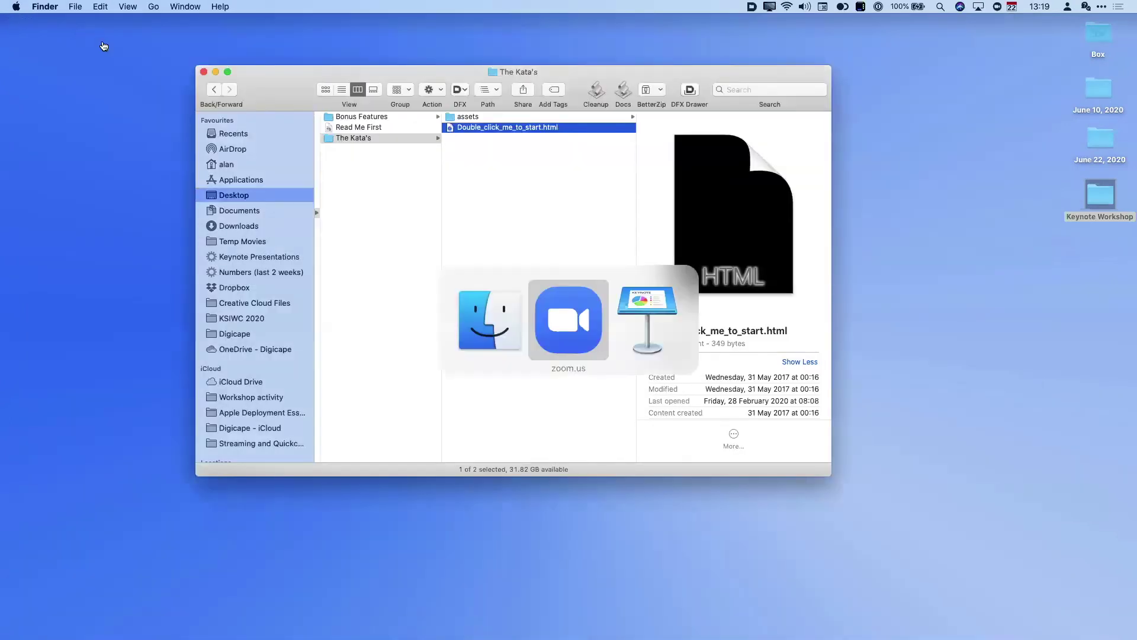
key("super+Tab")
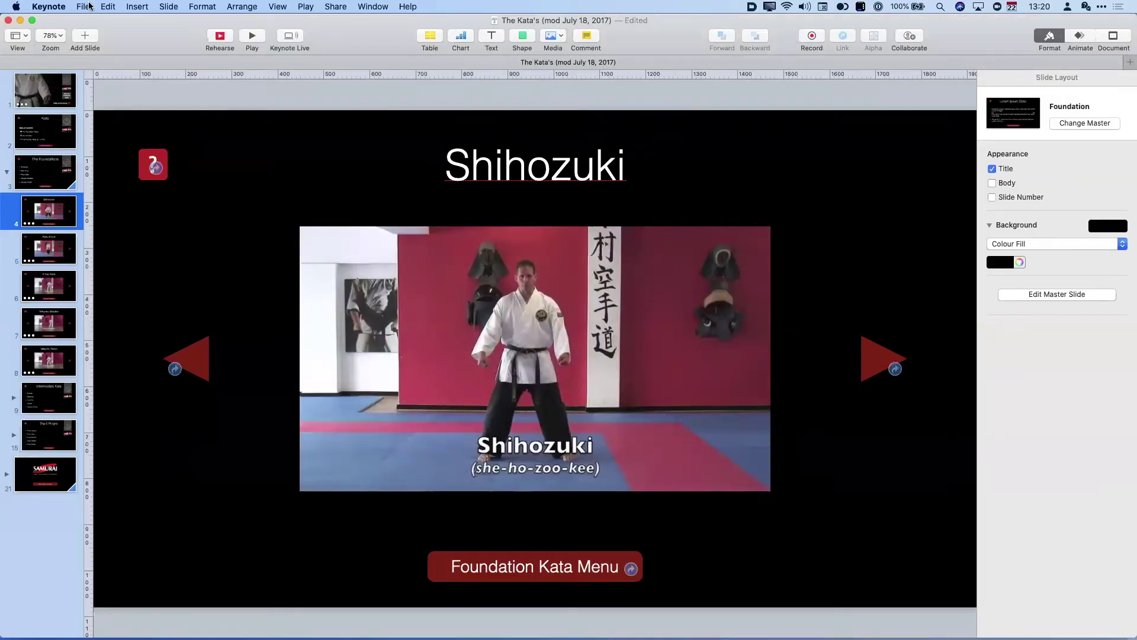
Step: Minimise the Kata presentation, close the Finder window, and bring up the minimised "Animations" presentation
left_click(20, 22)
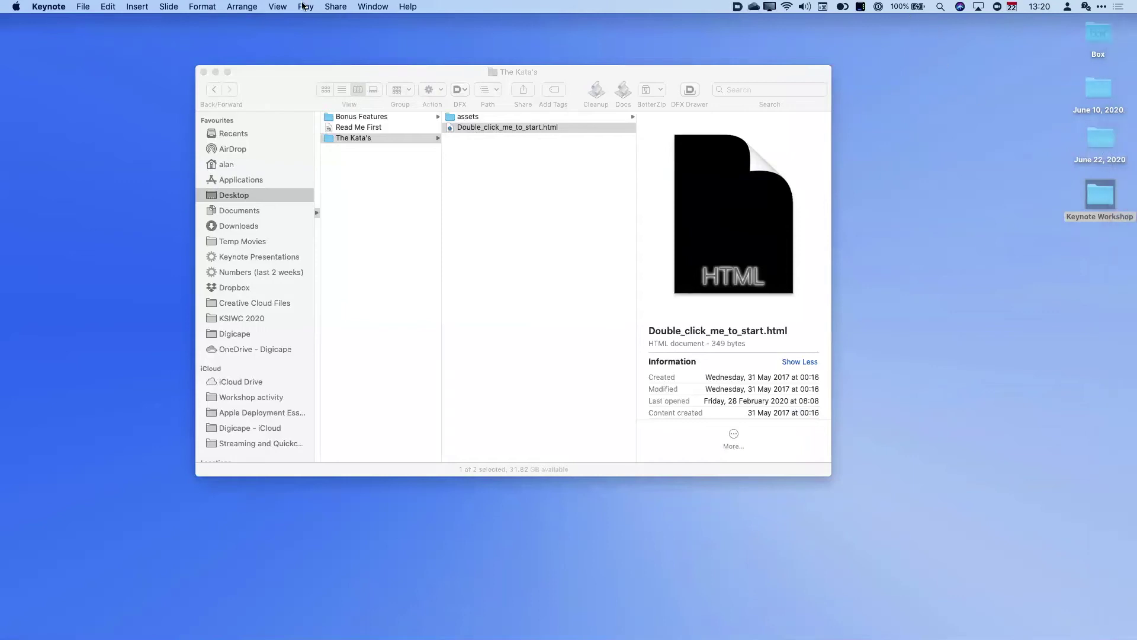
left_click(203, 72)
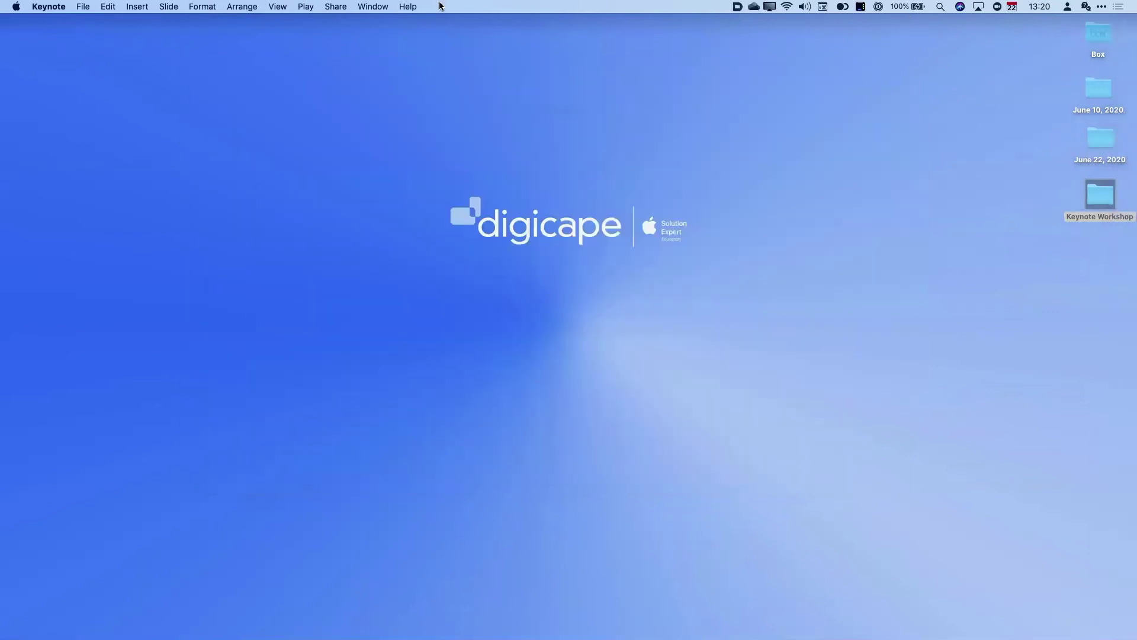
left_click(378, 7)
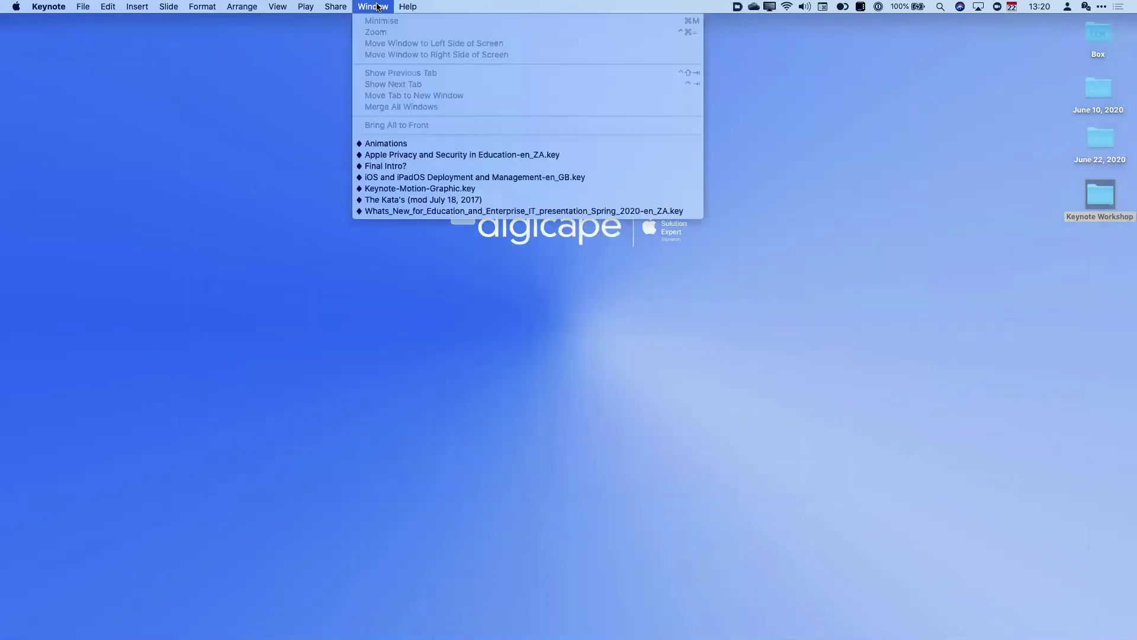
left_click(396, 144)
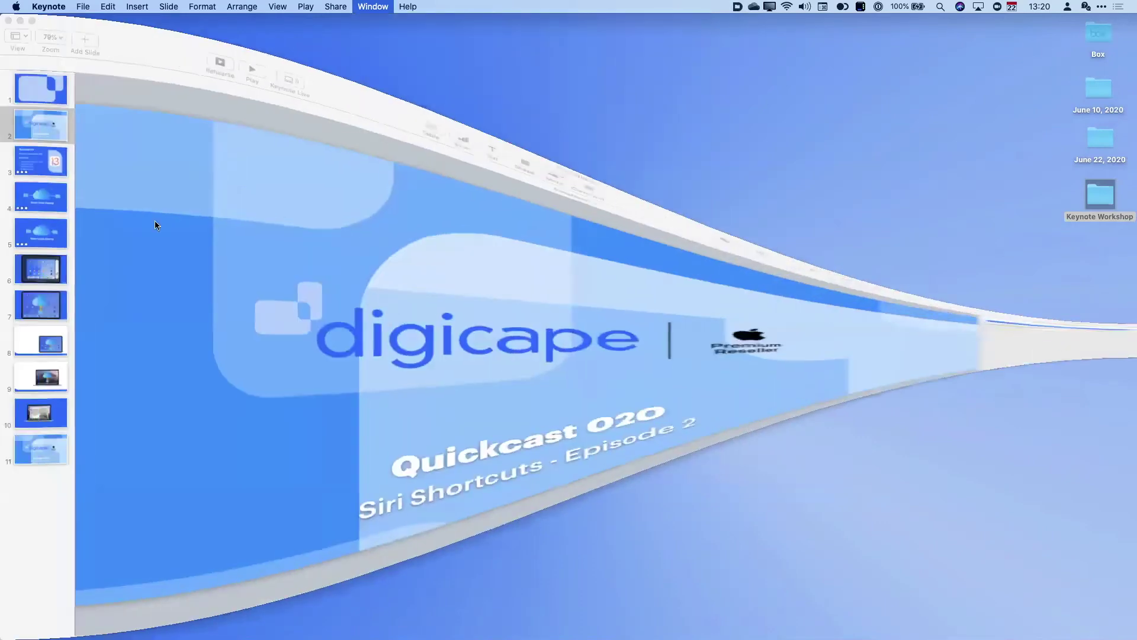